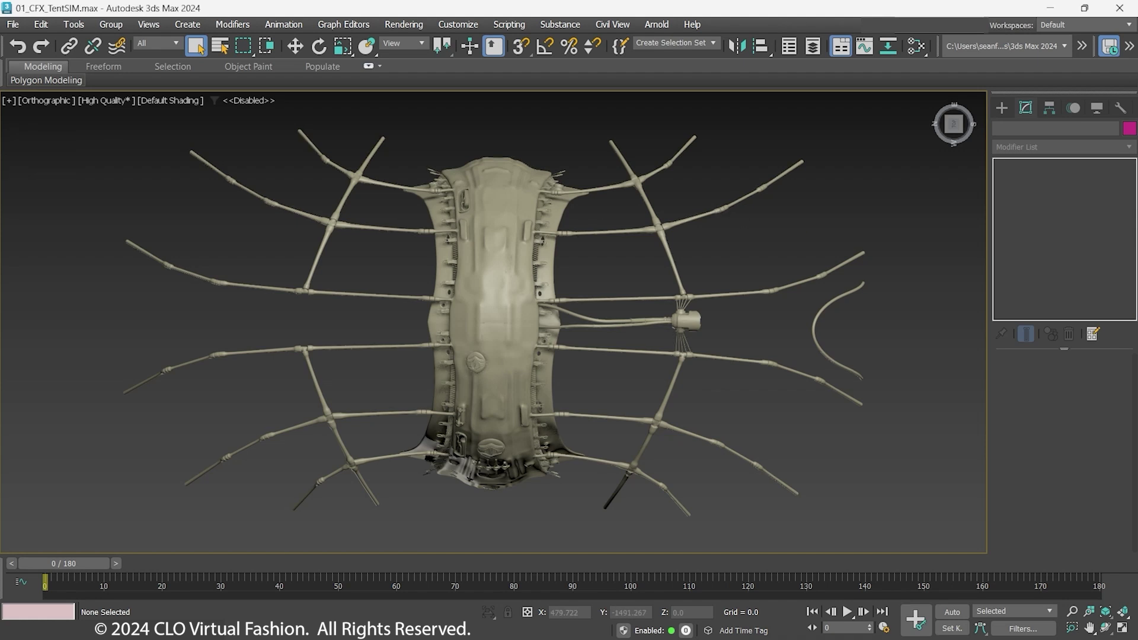
Examine the tent frame in a perspective view, including its central arched section, poles and the terrain beneath it
{"action": "middle_click_drag", "start_coordinate": [592, 355], "coordinate": [698, 409], "text": "alt"}
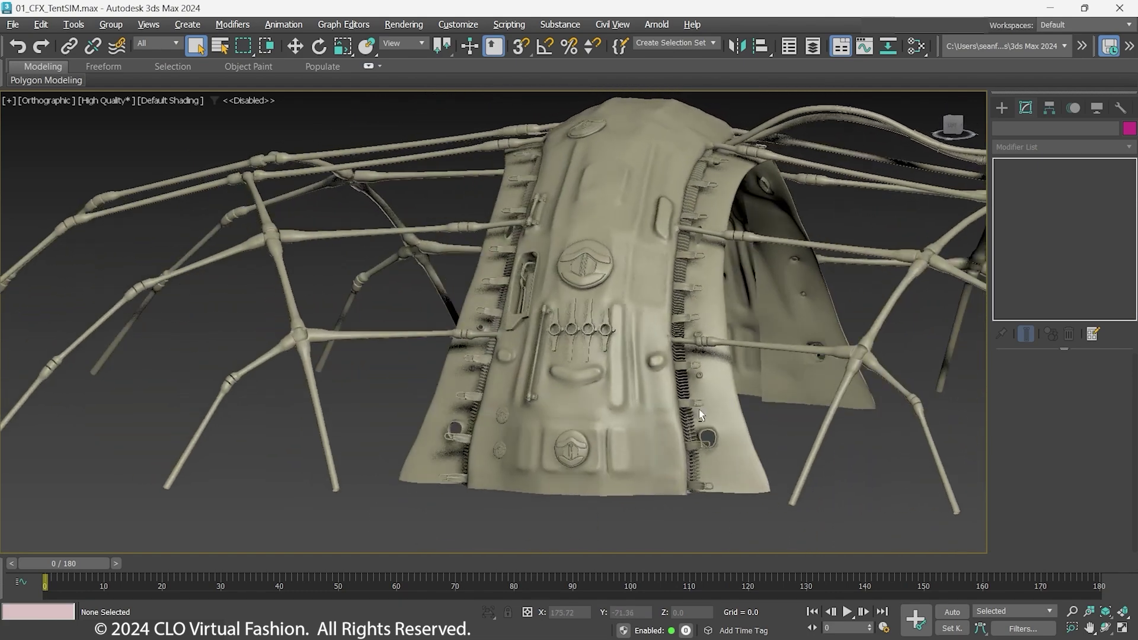
{"action": "key", "text": "p"}
{"action": "middle_click_drag", "start_coordinate": [501, 388], "coordinate": [659, 392], "text": "alt"}
{"action": "scroll", "coordinate": [659, 392], "scroll_direction": "down", "scroll_amount": 2}
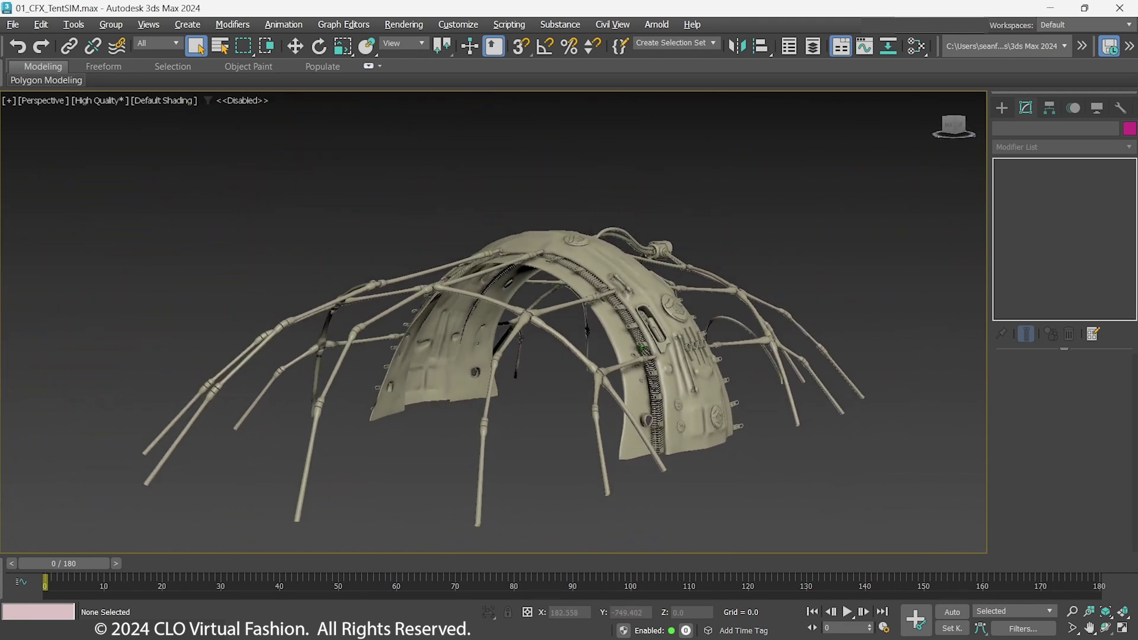
{"action": "middle_click_drag", "start_coordinate": [576, 395], "coordinate": [942, 481], "text": "alt"}
{"action": "scroll", "coordinate": [755, 492], "scroll_direction": "up", "scroll_amount": 1}
{"action": "middle_click_drag", "start_coordinate": [756, 492], "coordinate": [720, 356], "text": "alt"}
{"action": "scroll", "coordinate": [735, 415], "scroll_direction": "up", "scroll_amount": 5}
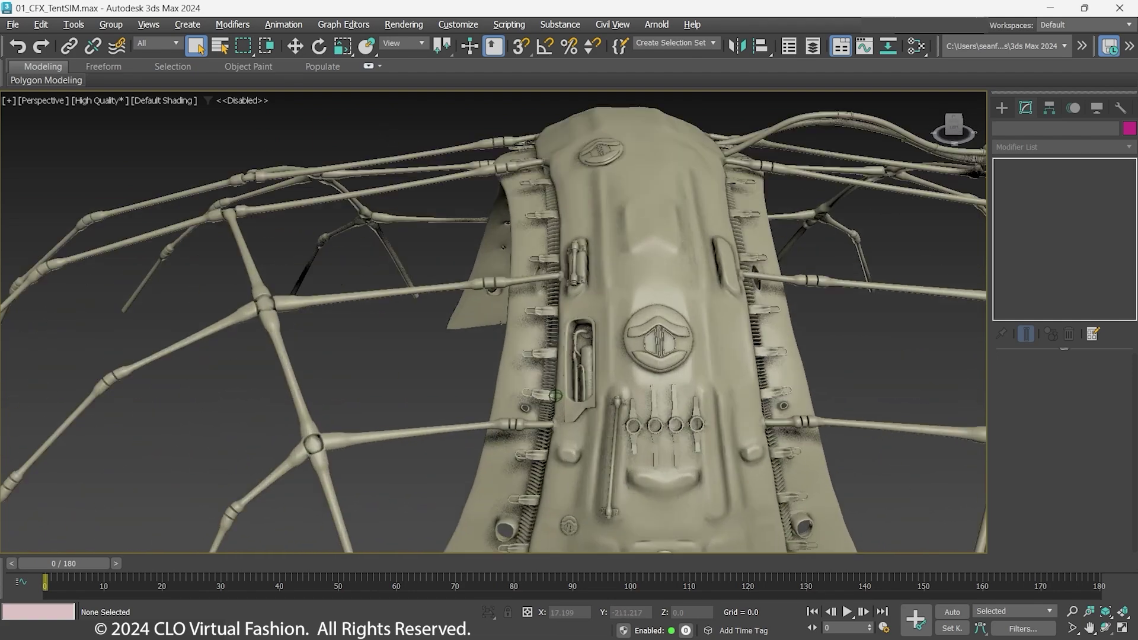
{"action": "middle_click_drag", "start_coordinate": [756, 463], "coordinate": [563, 279]}
{"action": "scroll", "coordinate": [571, 220], "scroll_direction": "down", "scroll_amount": 4}
{"action": "middle_click_drag", "start_coordinate": [569, 142], "coordinate": [525, 317]}
{"action": "scroll", "coordinate": [565, 239], "scroll_direction": "down", "scroll_amount": 5}
{"action": "middle_click_drag", "start_coordinate": [524, 317], "coordinate": [516, 338], "text": "alt"}
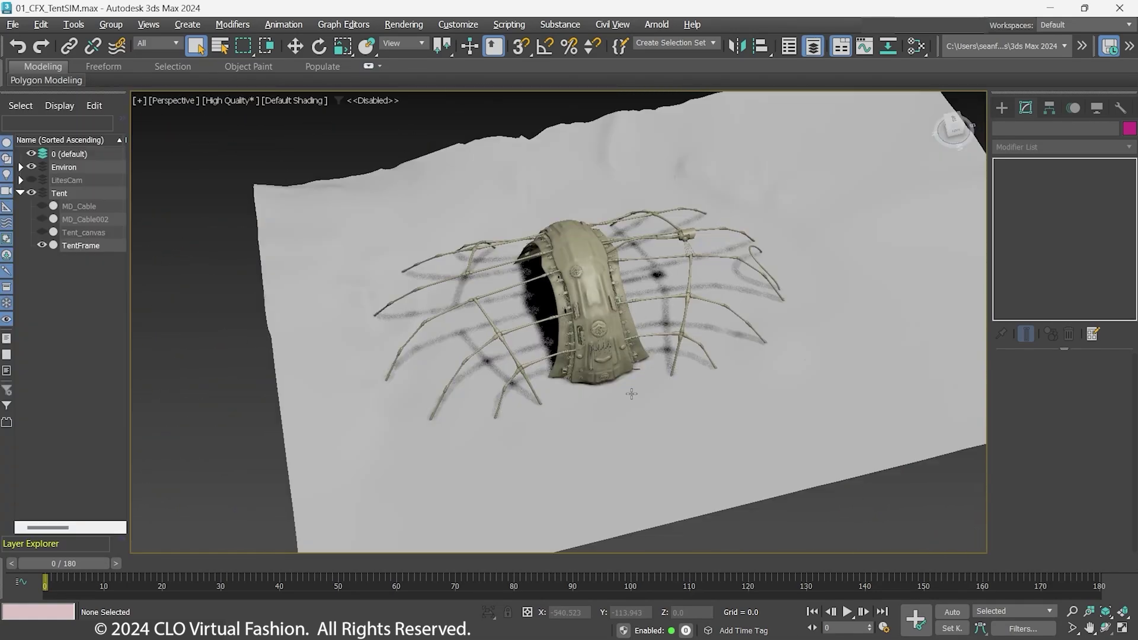
{"action": "middle_click_drag", "start_coordinate": [711, 332], "coordinate": [891, 386], "text": "alt"}
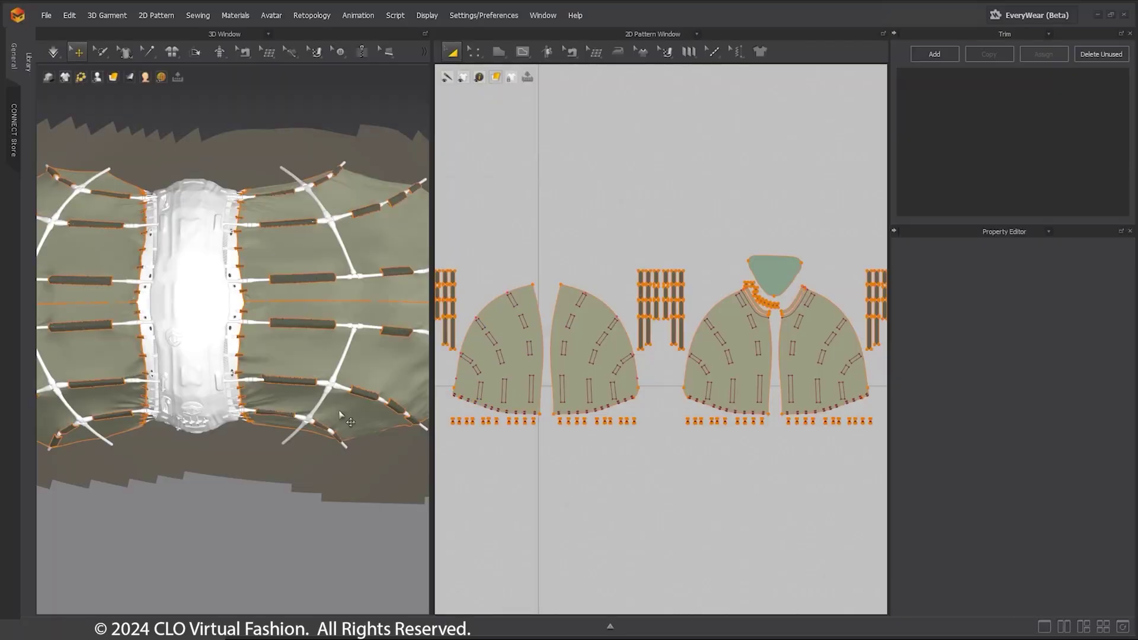
Switch to Marvelous Designer, enlarge the 3D view, and examine the tent canvas, entrance and pole sleeves from several sides and close up
{"action": "left_click_drag", "start_coordinate": [431, 428], "coordinate": [741, 428]}
{"action": "mouse_move", "coordinate": [557, 436]}
{"action": "right_mouse_down"}
{"action": "mouse_move", "coordinate": [510, 372]}
{"action": "mouse_move", "coordinate": [521, 380]}
{"action": "right_mouse_up"}
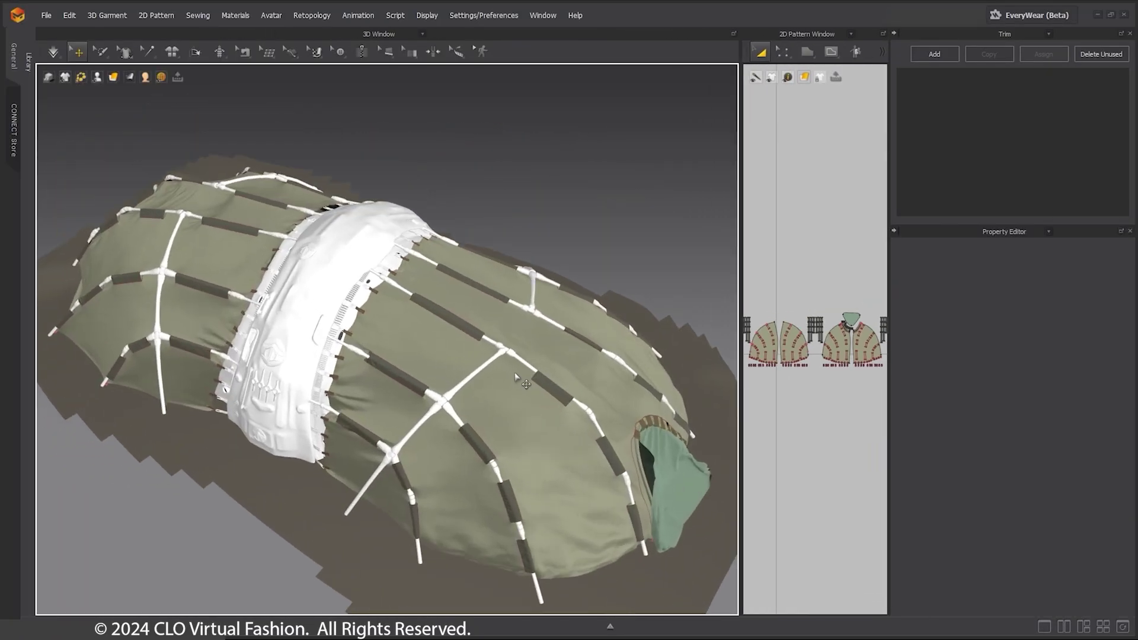
{"action": "key", "text": "shift+c"}
{"action": "right_click_drag", "start_coordinate": [385, 397], "coordinate": [439, 396]}
{"action": "key", "text": "shift+c"}
{"action": "scroll", "coordinate": [439, 396], "scroll_direction": "up", "scroll_amount": 3}
{"action": "middle_click_drag", "start_coordinate": [574, 452], "coordinate": [306, 280]}
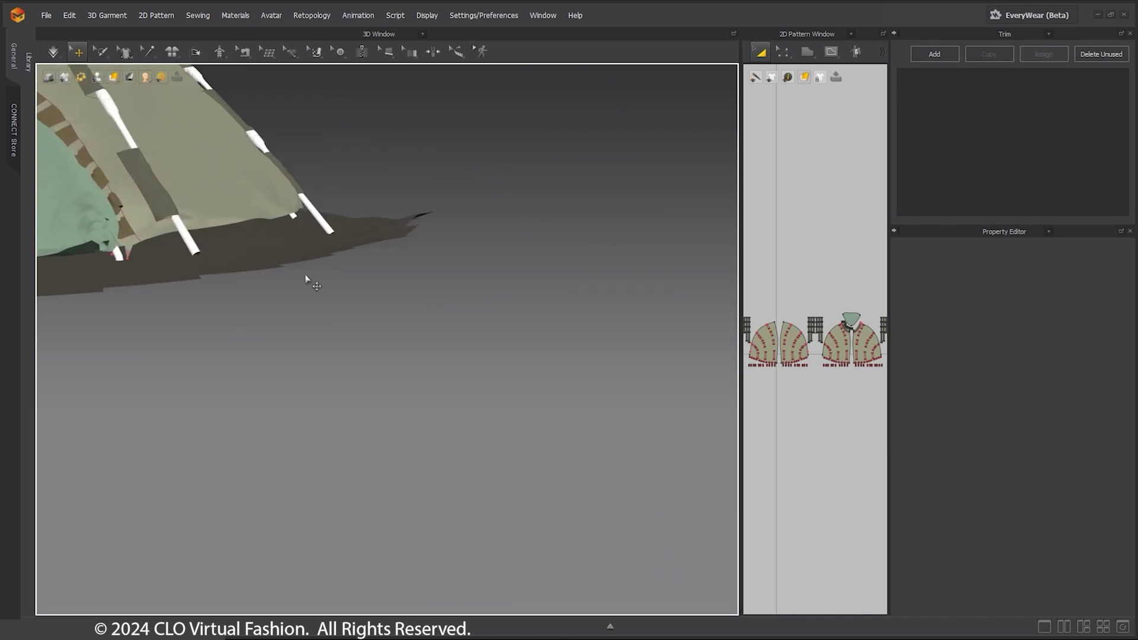
{"action": "right_click_drag", "start_coordinate": [306, 280], "coordinate": [389, 361]}
{"action": "middle_click_drag", "start_coordinate": [389, 361], "coordinate": [530, 441]}
{"action": "right_click_drag", "start_coordinate": [454, 395], "coordinate": [404, 384]}
{"action": "scroll", "coordinate": [404, 385], "scroll_direction": "up", "scroll_amount": 1}
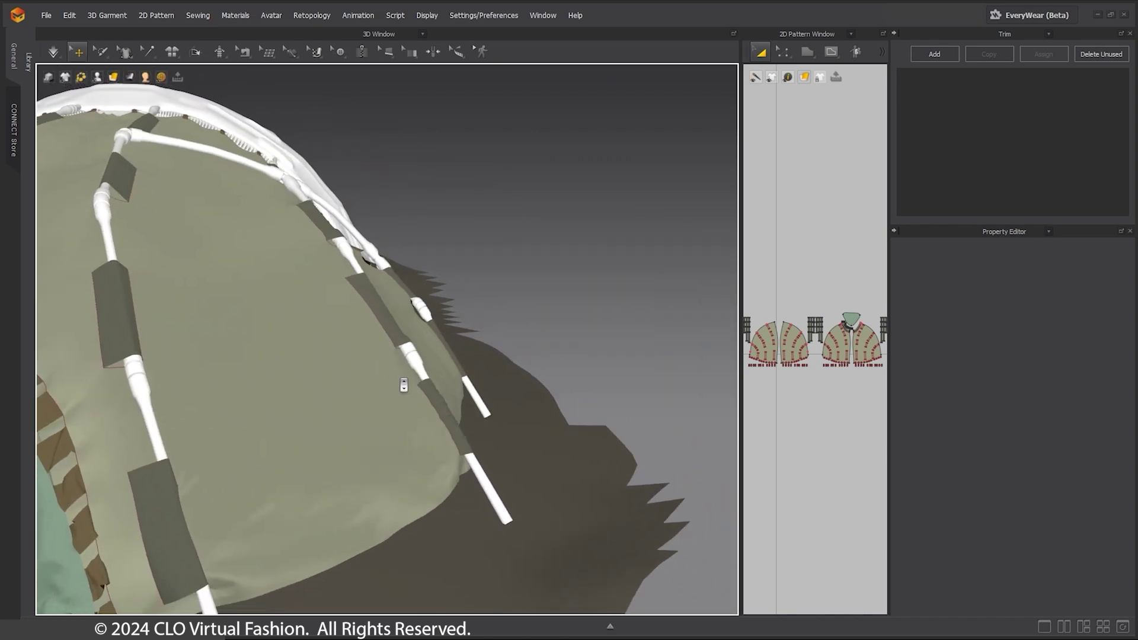
{"action": "scroll", "coordinate": [403, 385], "scroll_direction": "down", "scroll_amount": 5}
{"action": "right_click_drag", "start_coordinate": [482, 389], "coordinate": [366, 363]}
{"action": "scroll", "coordinate": [368, 427], "scroll_direction": "up", "scroll_amount": 5}
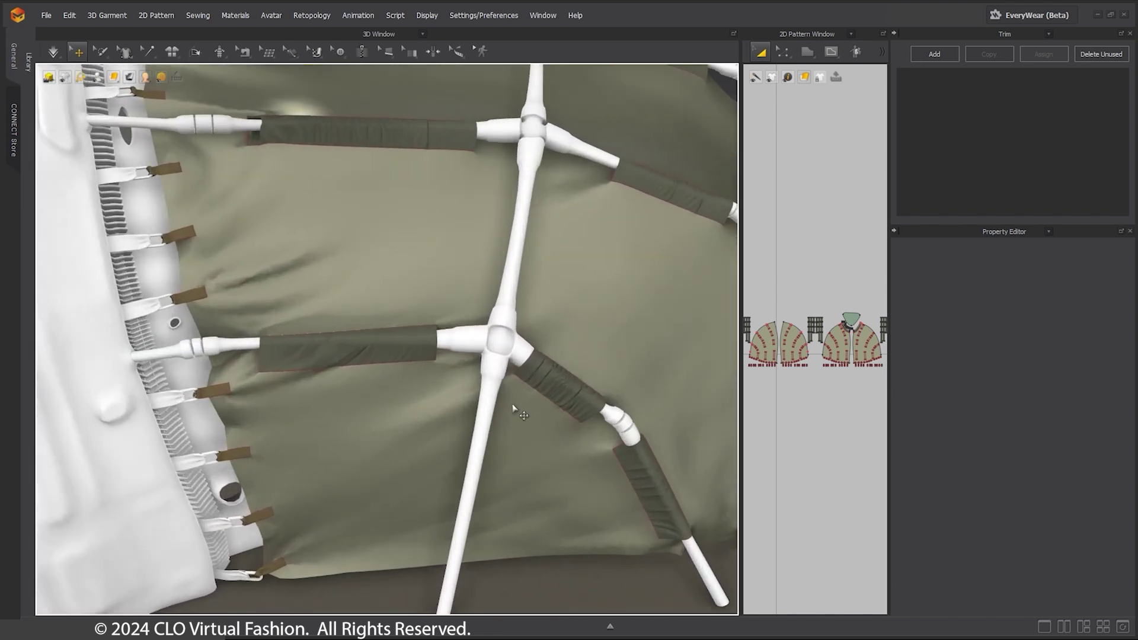
Enlarge the 2D pattern view and examine the canvas panels, support strips and small binding pieces along the panels' lower edges
{"action": "left_click_drag", "start_coordinate": [740, 385], "coordinate": [230, 381]}
{"action": "scroll", "coordinate": [381, 415], "scroll_direction": "up", "scroll_amount": 8}
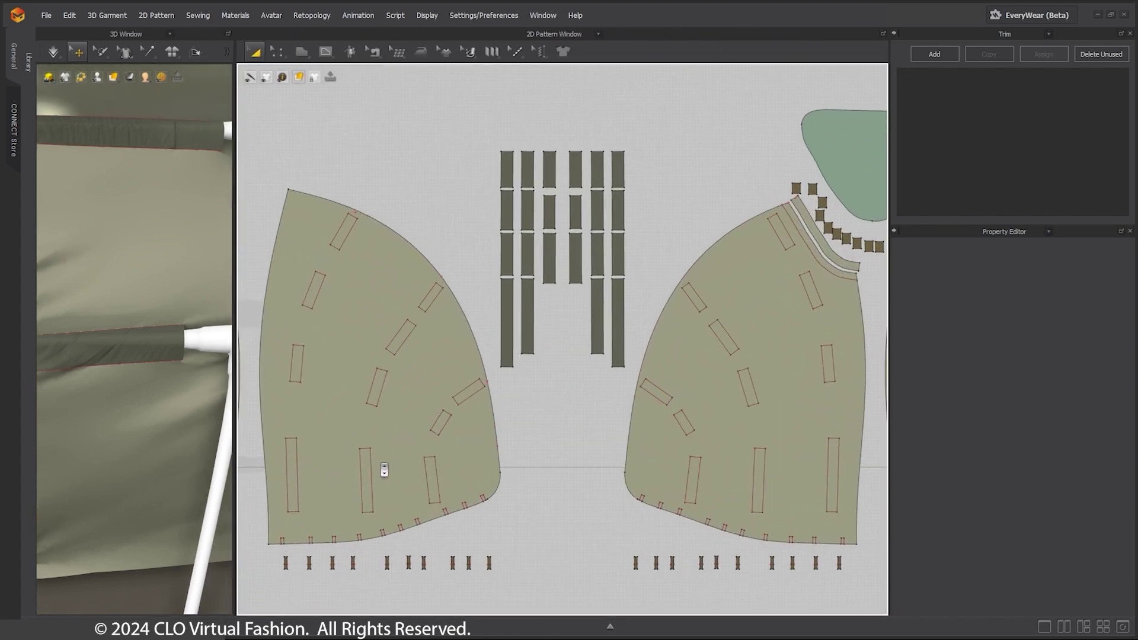
{"action": "middle_click_drag", "start_coordinate": [440, 458], "coordinate": [777, 251]}
{"action": "scroll", "coordinate": [563, 338], "scroll_direction": "up", "scroll_amount": 3}
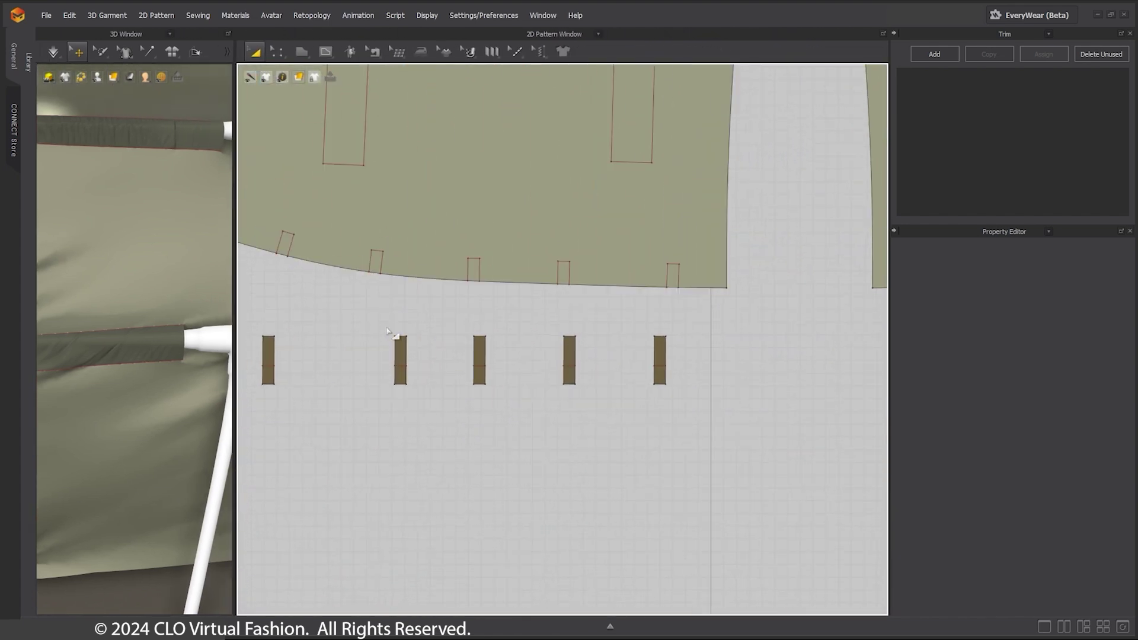
{"action": "middle_click_drag", "start_coordinate": [393, 335], "coordinate": [759, 333]}
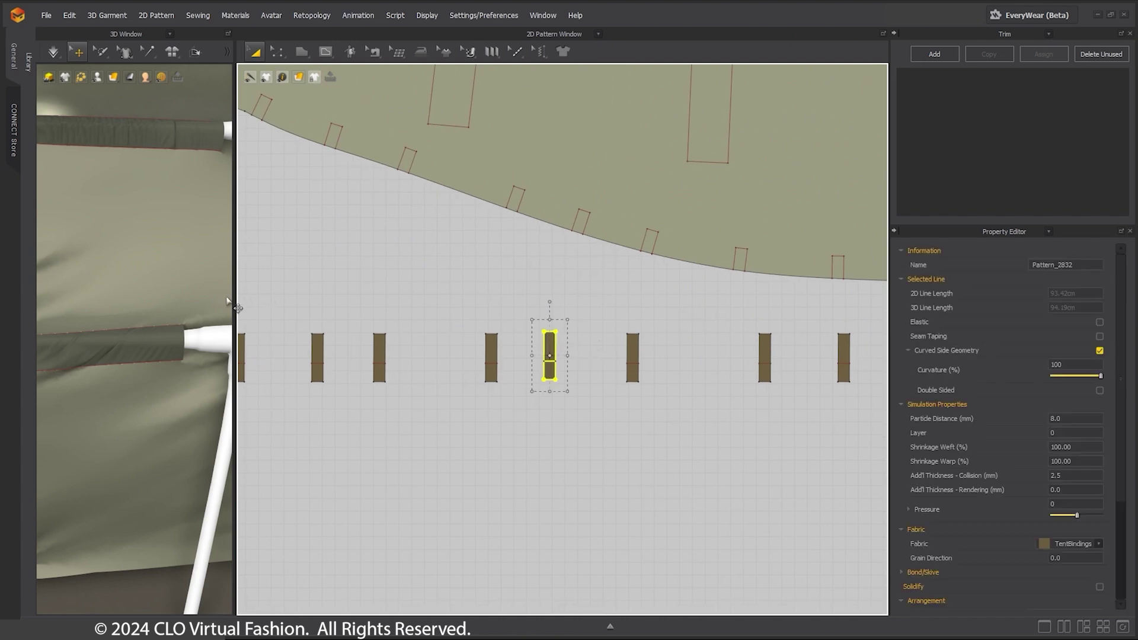
Enlarge the 3D view again and examine close up how the bindings attach the canvas to the frame's clips
{"action": "left_click_drag", "start_coordinate": [235, 301], "coordinate": [723, 299]}
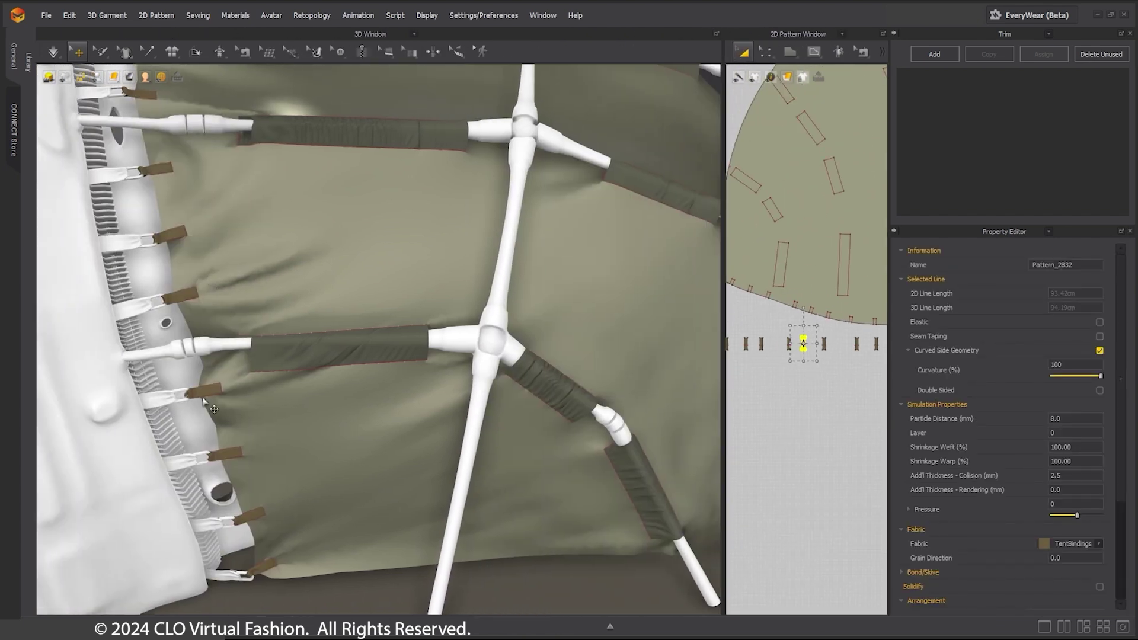
{"action": "middle_click_drag", "start_coordinate": [215, 309], "coordinate": [342, 338]}
{"action": "scroll", "coordinate": [294, 240], "scroll_direction": "up", "scroll_amount": 5}
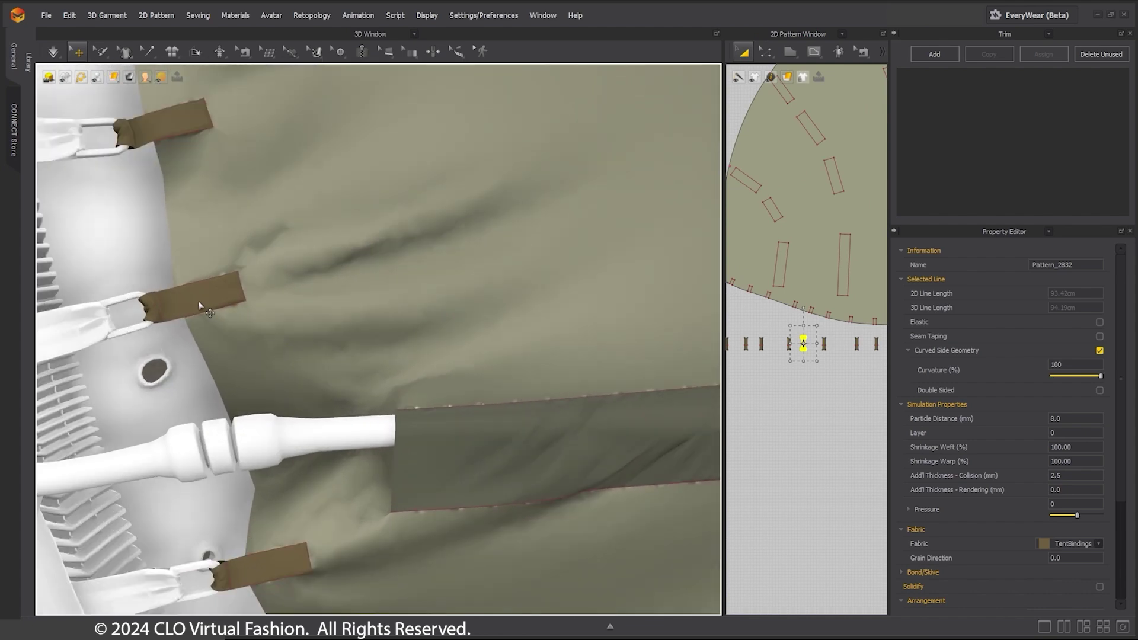
{"action": "left_click", "coordinate": [198, 300]}
{"action": "scroll", "coordinate": [198, 301], "scroll_direction": "up", "scroll_amount": 3}
{"action": "right_click_drag", "start_coordinate": [222, 280], "coordinate": [424, 369]}
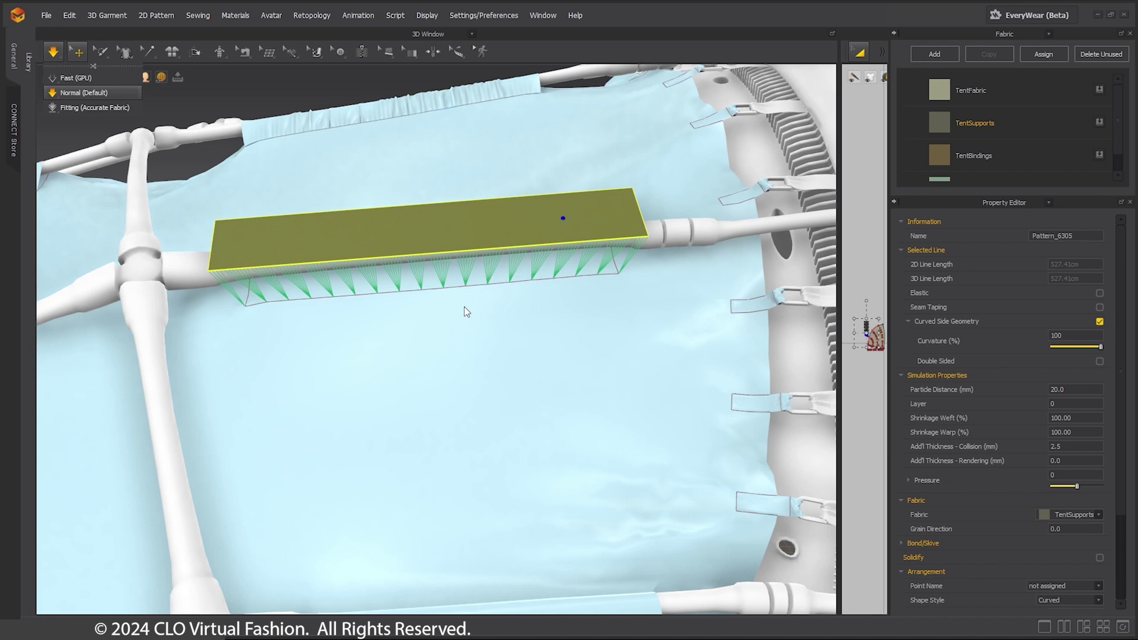
Simulate the flat TentSupports strip so that it wraps around the frame pole, and inspect its folds close up
{"action": "key", "text": "space"}
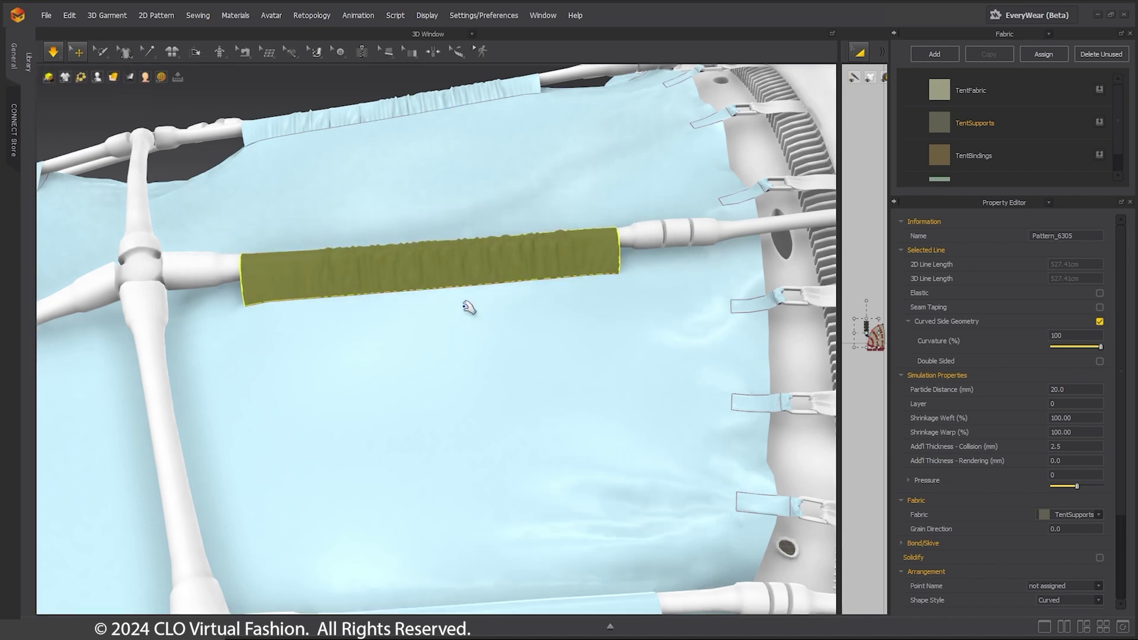
{"action": "scroll", "coordinate": [469, 307], "scroll_direction": "up", "scroll_amount": 2}
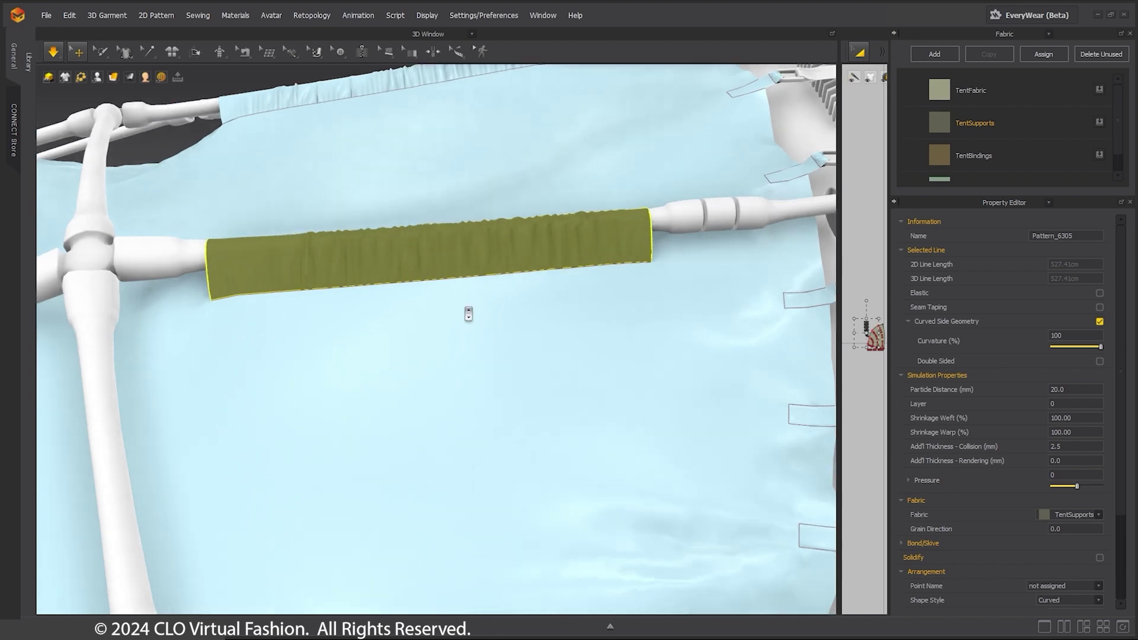
{"action": "scroll", "coordinate": [468, 307], "scroll_direction": "up", "scroll_amount": 1}
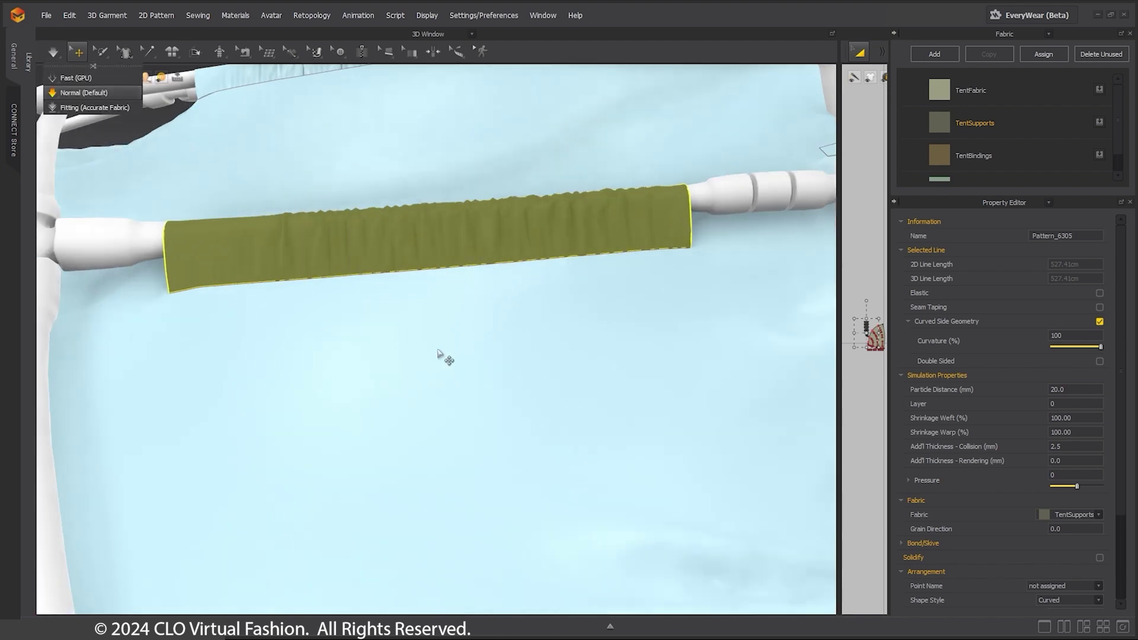
Open the UV Editor and pack the pattern UVs into the 0 to 1 area with Rotation and Advanced Placement enabled
{"action": "left_click", "coordinate": [733, 35]}
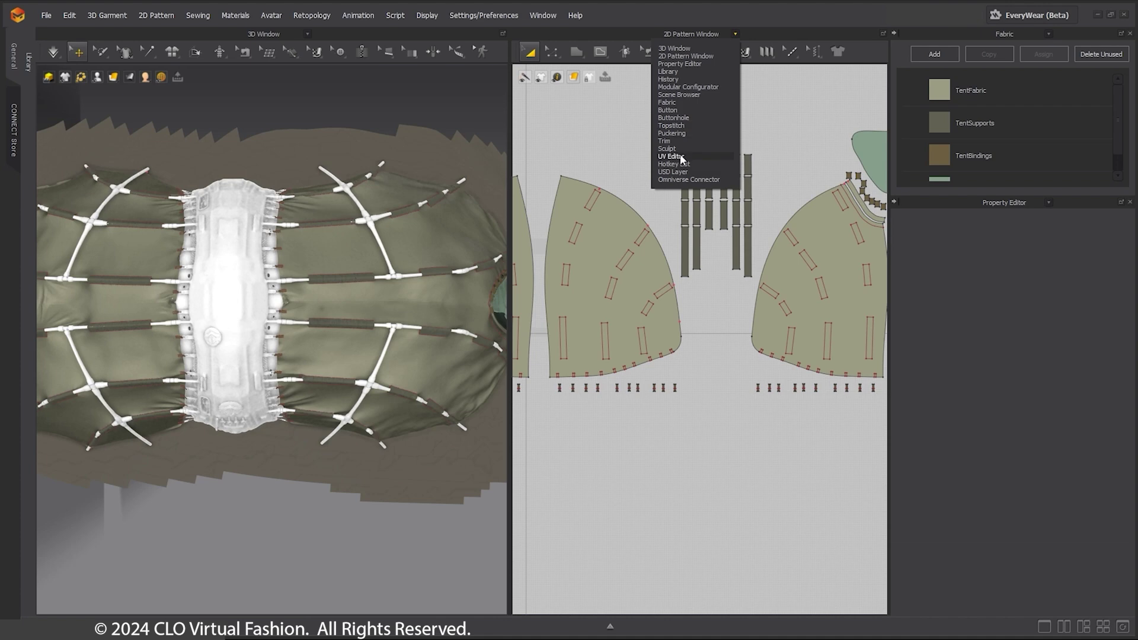
{"action": "left_click", "coordinate": [671, 157]}
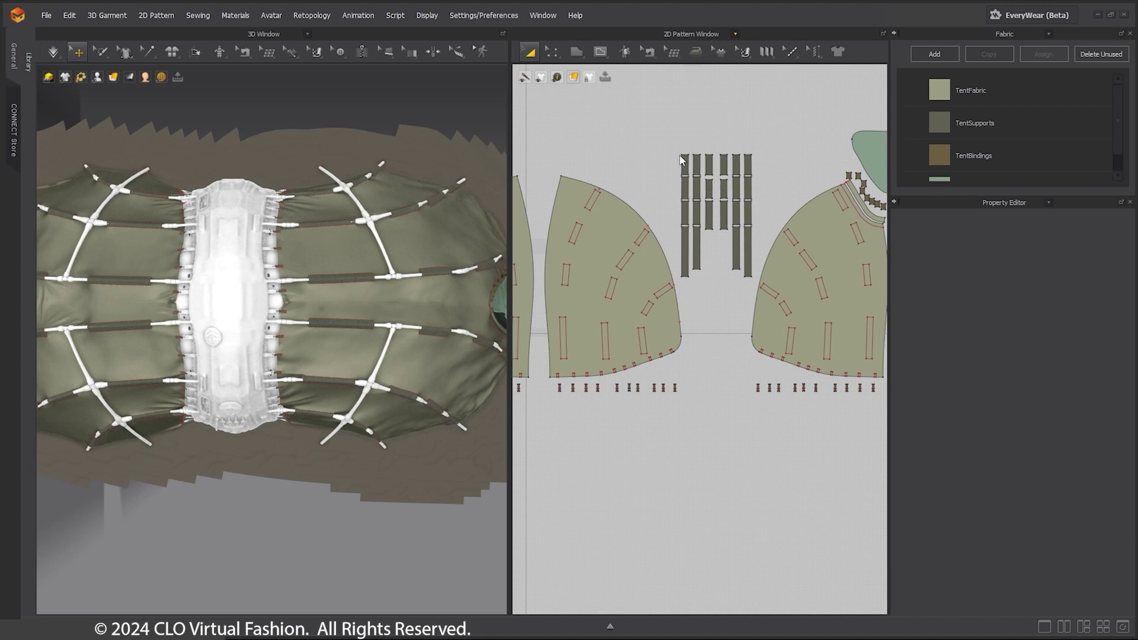
{"action": "left_click", "coordinate": [600, 51]}
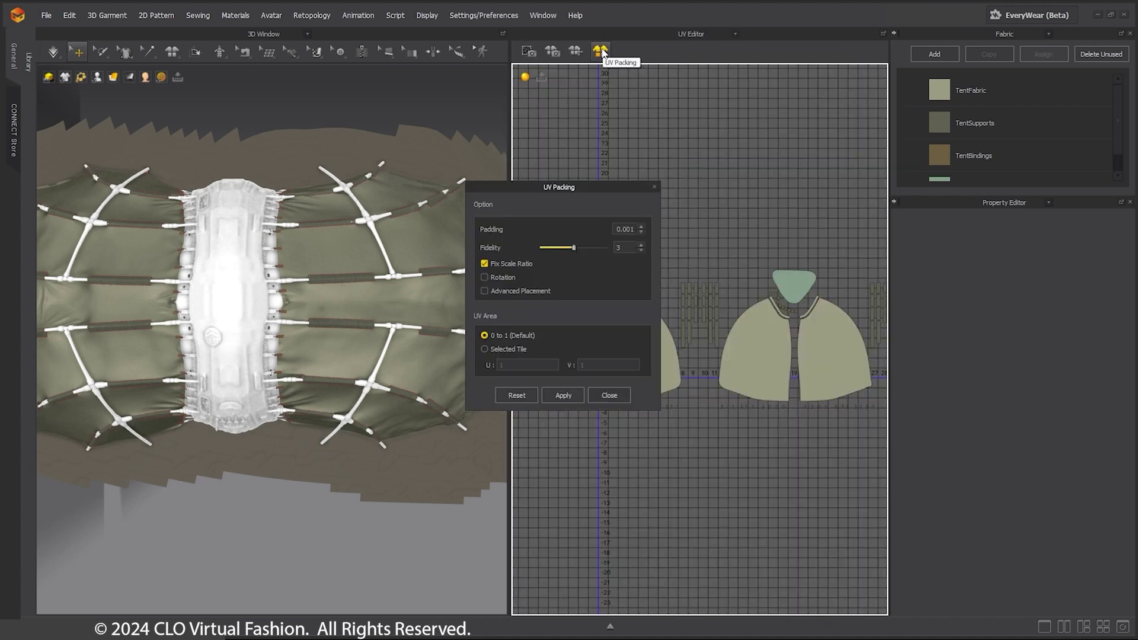
{"action": "left_click", "coordinate": [484, 277]}
{"action": "left_click", "coordinate": [484, 291]}
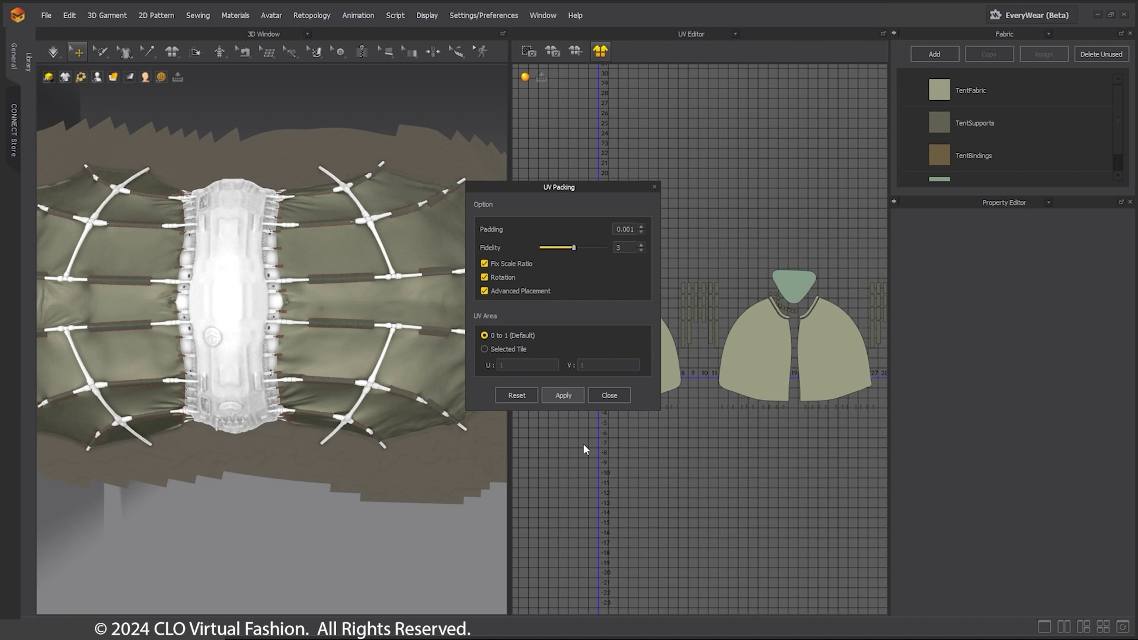
{"action": "left_click", "coordinate": [604, 396]}
{"action": "scroll", "coordinate": [735, 305], "scroll_direction": "up", "scroll_amount": 10}
{"action": "middle_click_drag", "start_coordinate": [750, 350], "coordinate": [788, 376]}
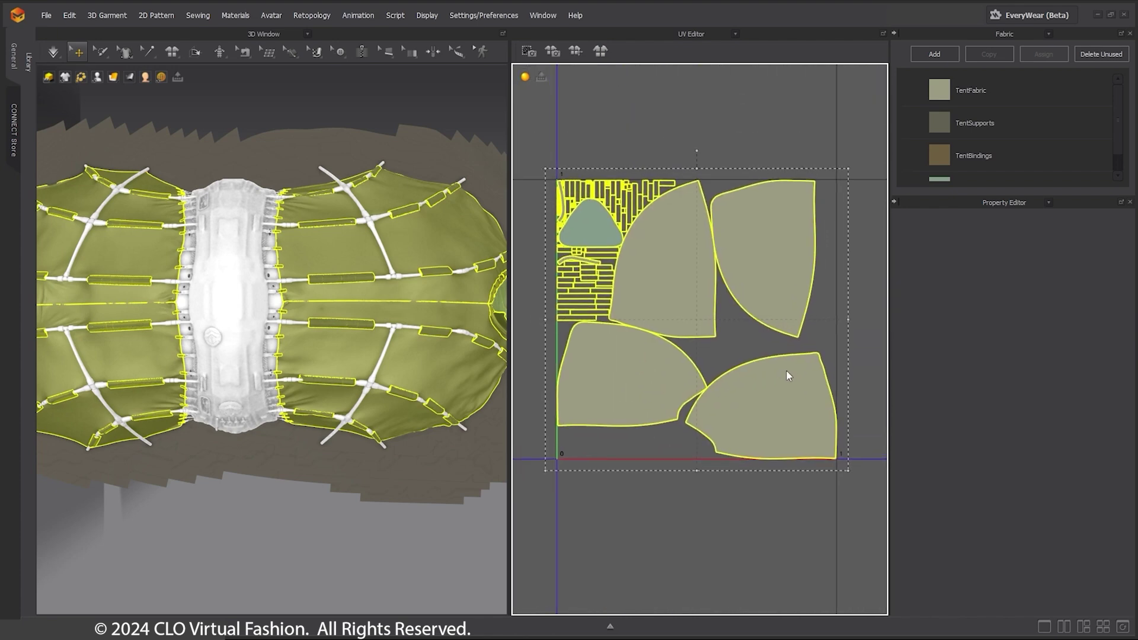
Open the OBJ export options for the tent patterns and review the object, weld, thickness and unified UV settings
{"action": "left_click", "coordinate": [46, 19]}
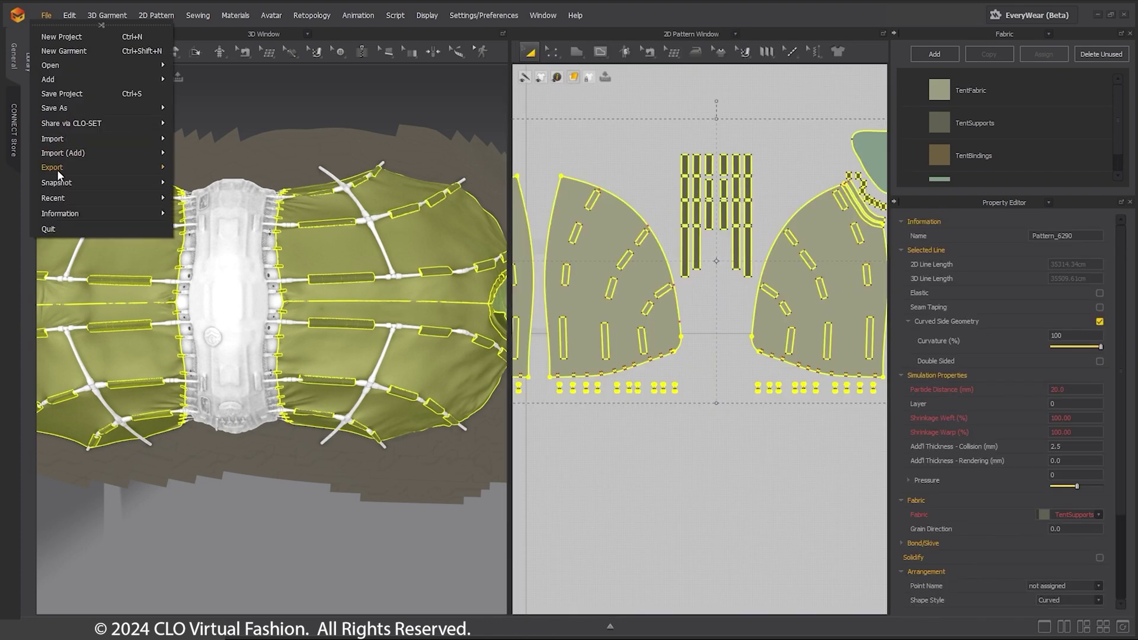
{"action": "mouse_move", "coordinate": [55, 166]}
{"action": "left_click", "coordinate": [194, 179]}
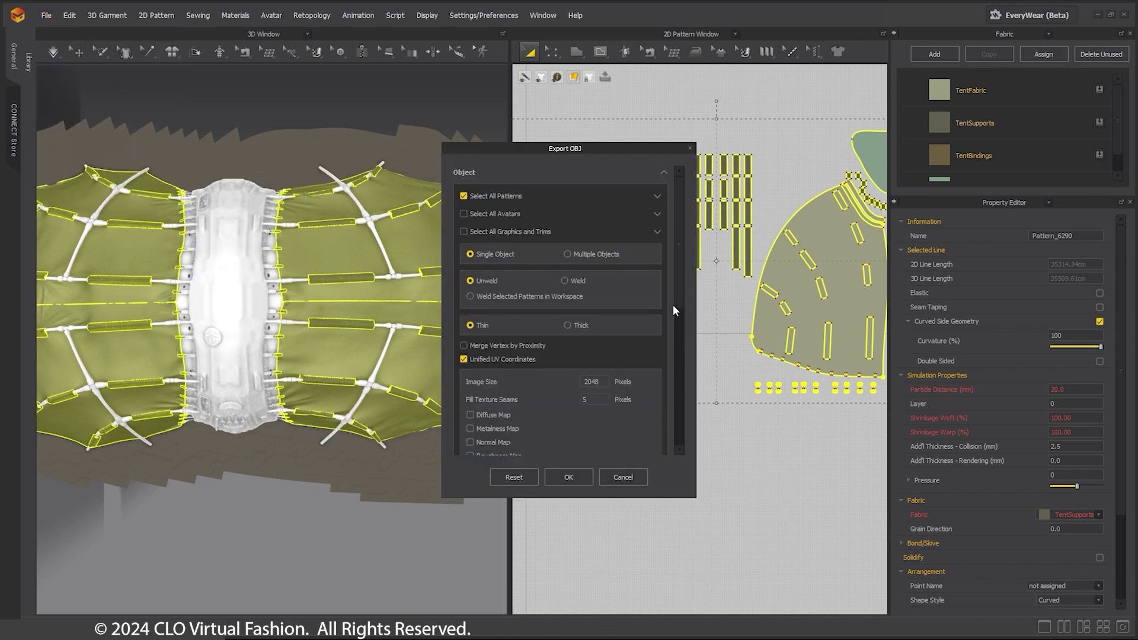
{"action": "scroll", "coordinate": [673, 304], "scroll_direction": "down", "scroll_amount": 5}
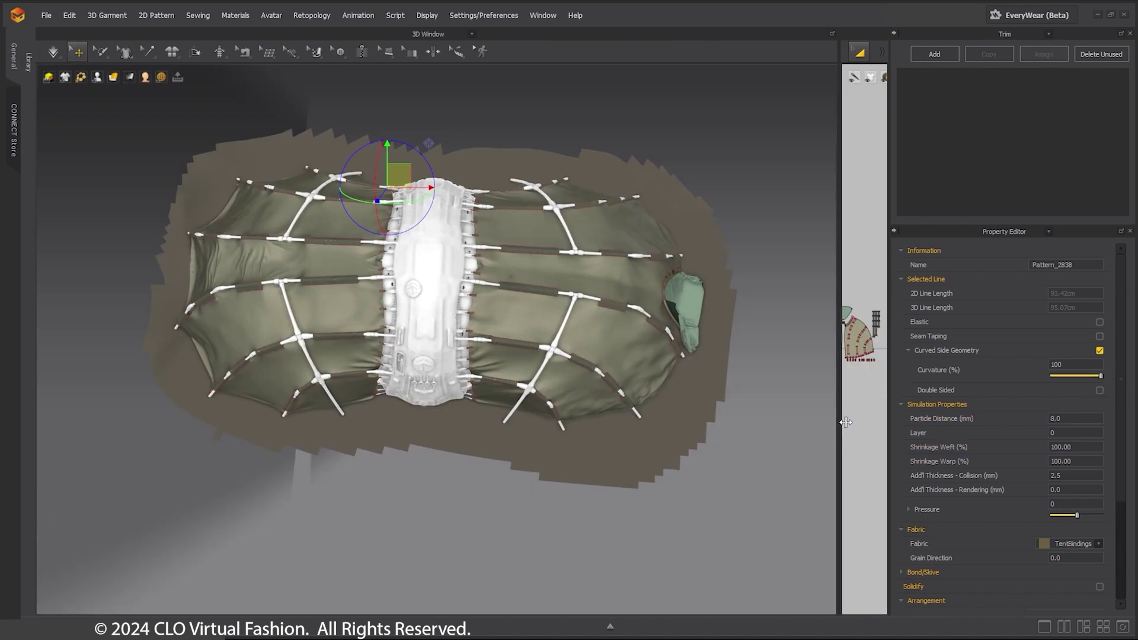
Open the animation timeline for the whole tent and return it to the start frame
{"action": "right_click_drag", "start_coordinate": [483, 494], "coordinate": [490, 508]}
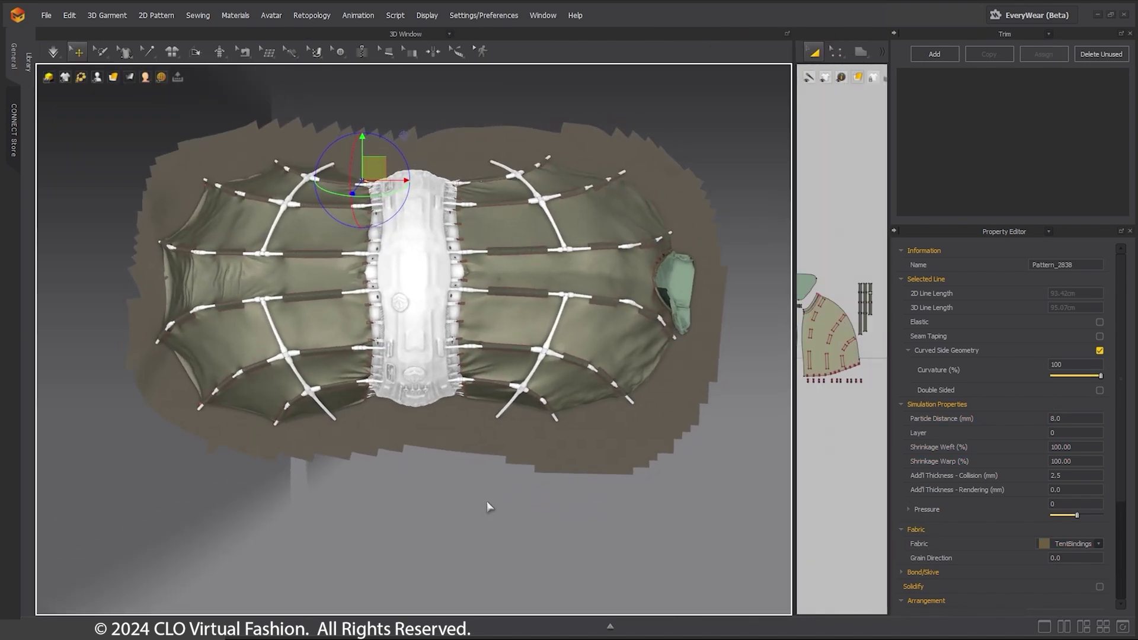
{"action": "left_click", "coordinate": [611, 627]}
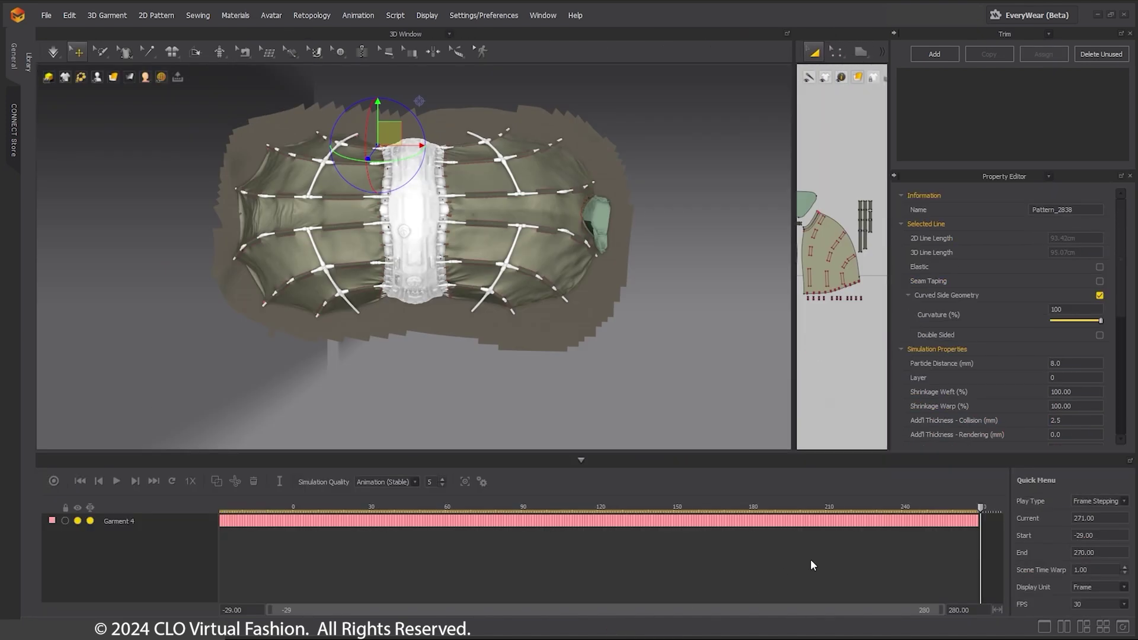
{"action": "left_click", "coordinate": [80, 481]}
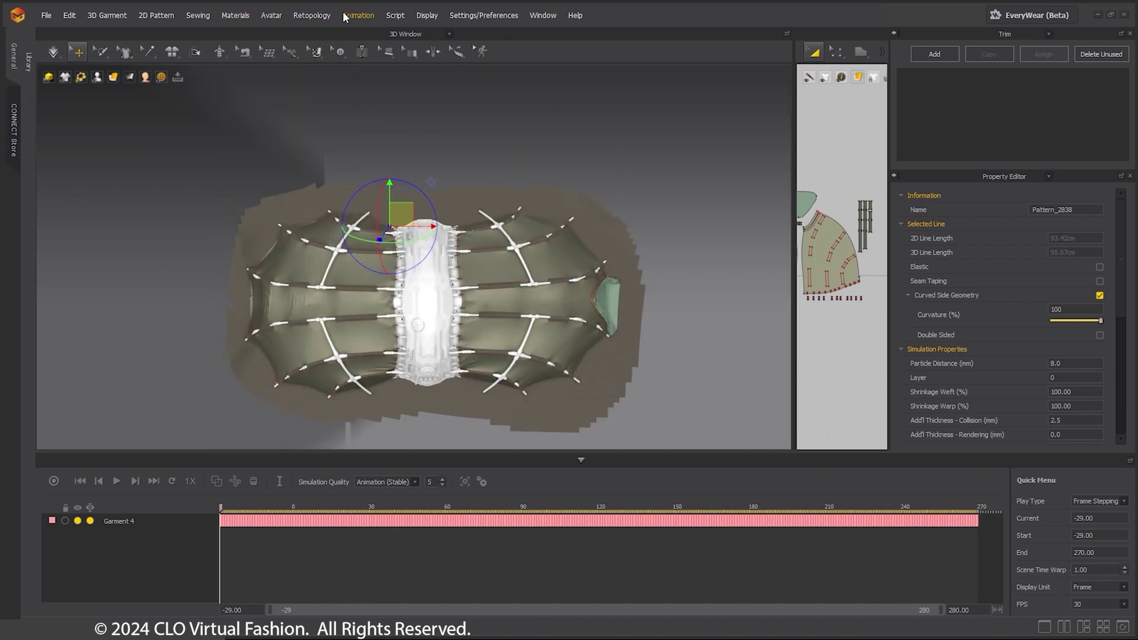
Show the wind controller in the 3D scene and select it to display its wind properties
{"action": "left_click", "coordinate": [426, 15]}
{"action": "mouse_move", "coordinate": [433, 121]}
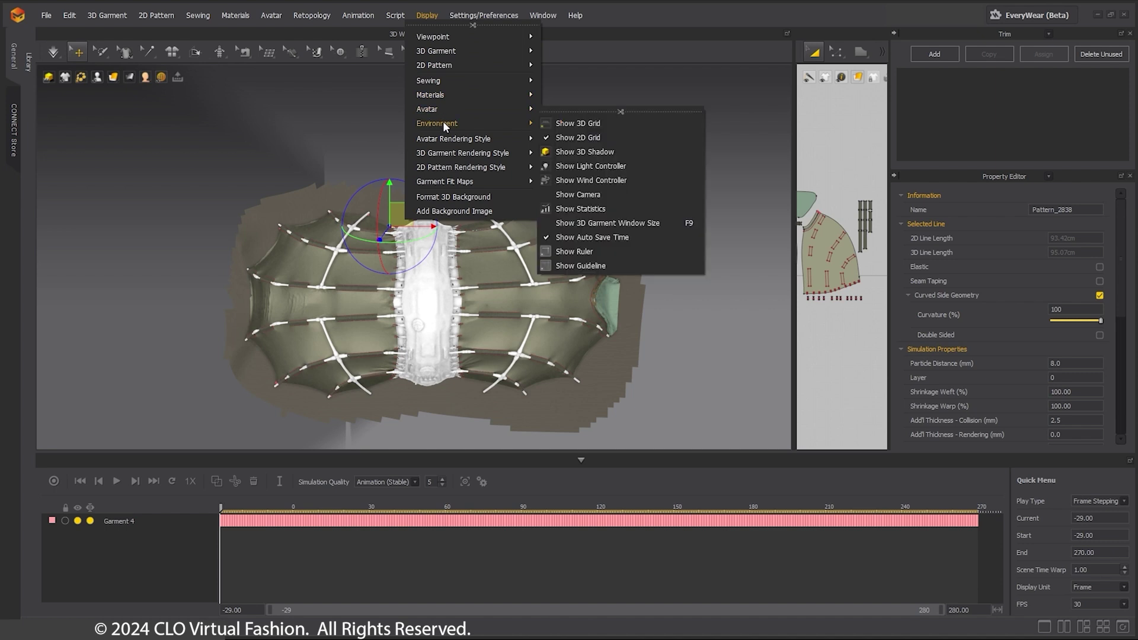
{"action": "left_click", "coordinate": [588, 180]}
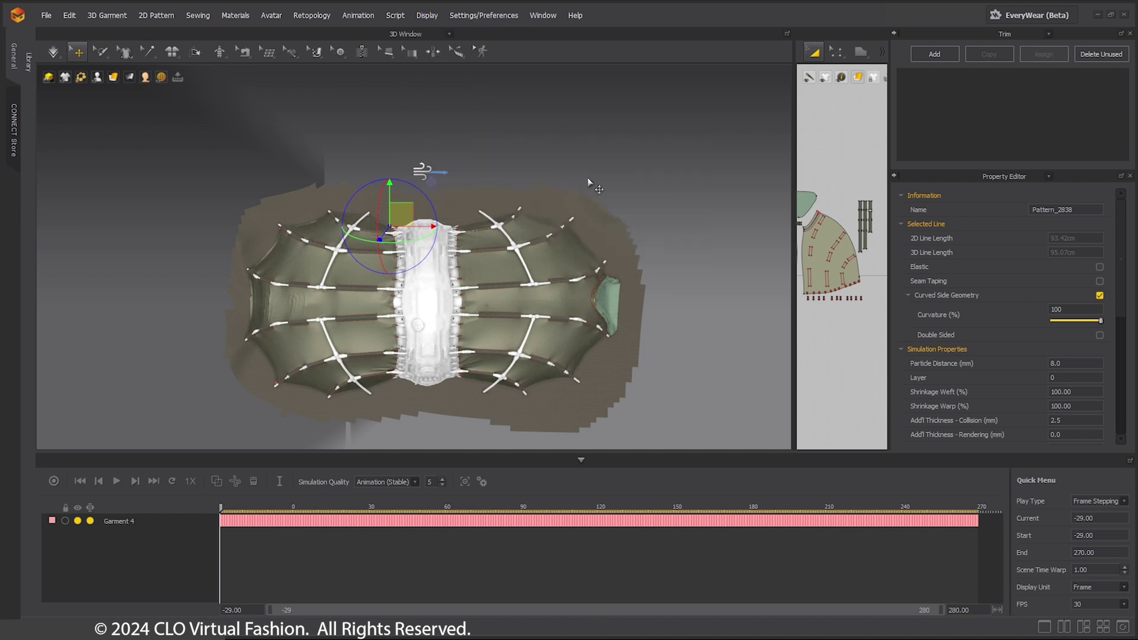
{"action": "left_click", "coordinate": [438, 182]}
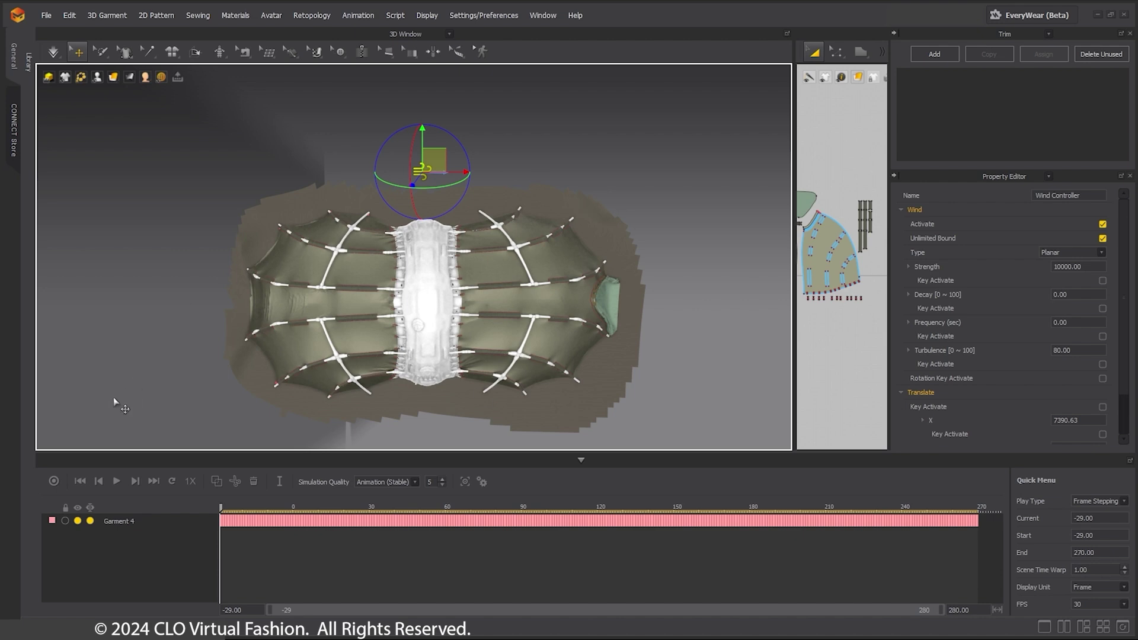
Set the timeline's play type to Real Time and play the recorded tent animation from the start
{"action": "left_click", "coordinate": [1111, 502]}
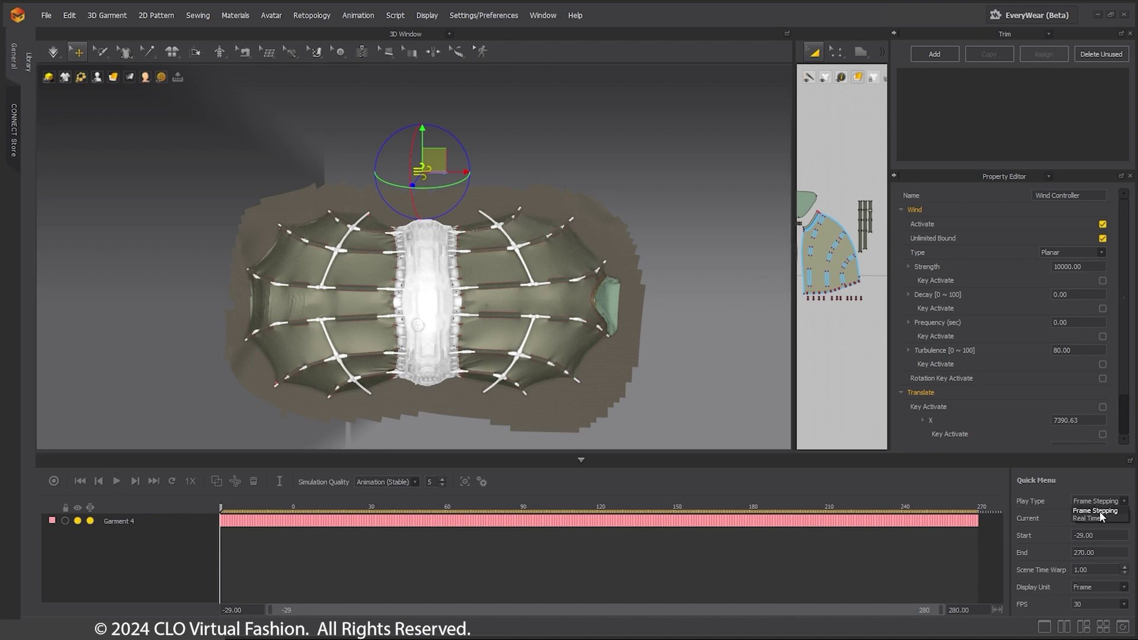
{"action": "left_click", "coordinate": [1098, 518]}
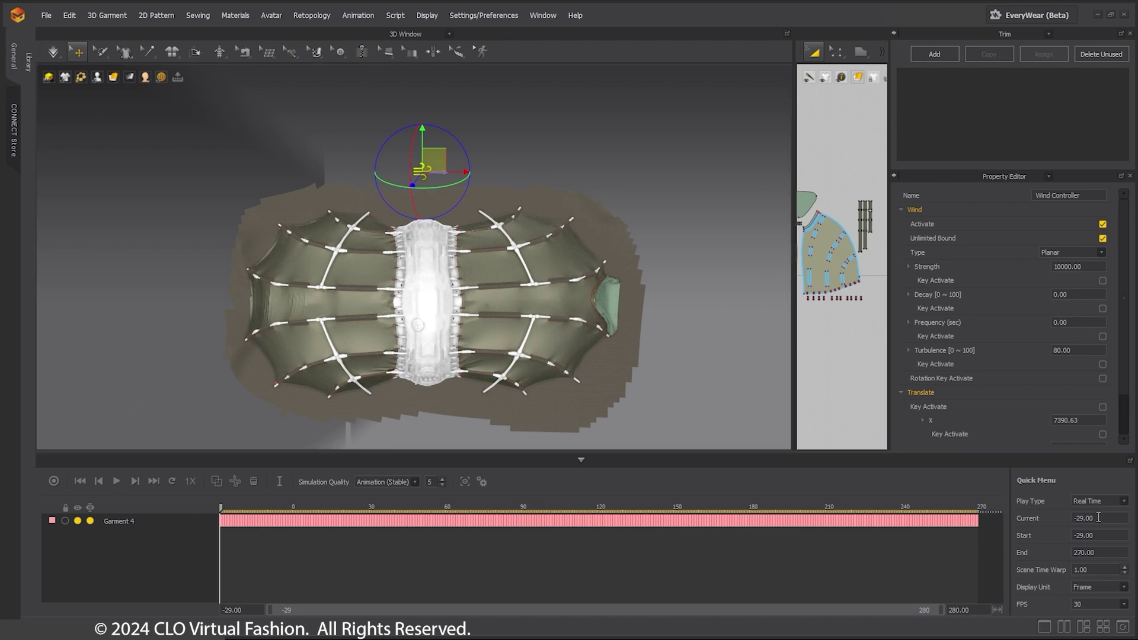
{"action": "left_click", "coordinate": [117, 481]}
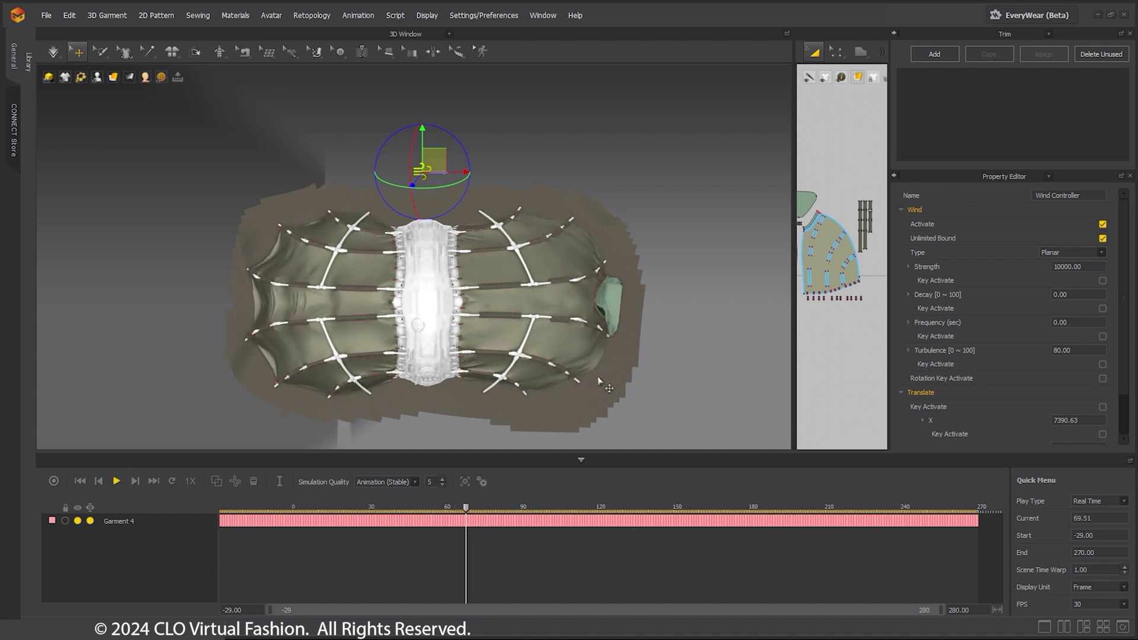
Inspect the tent canvas around the central frame and review the TentDoor fabric's bending and buckling properties
{"action": "right_click_drag", "start_coordinate": [427, 402], "coordinate": [526, 283]}
{"action": "middle_click_drag", "start_coordinate": [450, 338], "coordinate": [439, 210]}
{"action": "scroll", "coordinate": [440, 212], "scroll_direction": "up", "scroll_amount": 5}
{"action": "middle_click_drag", "start_coordinate": [546, 222], "coordinate": [561, 299]}
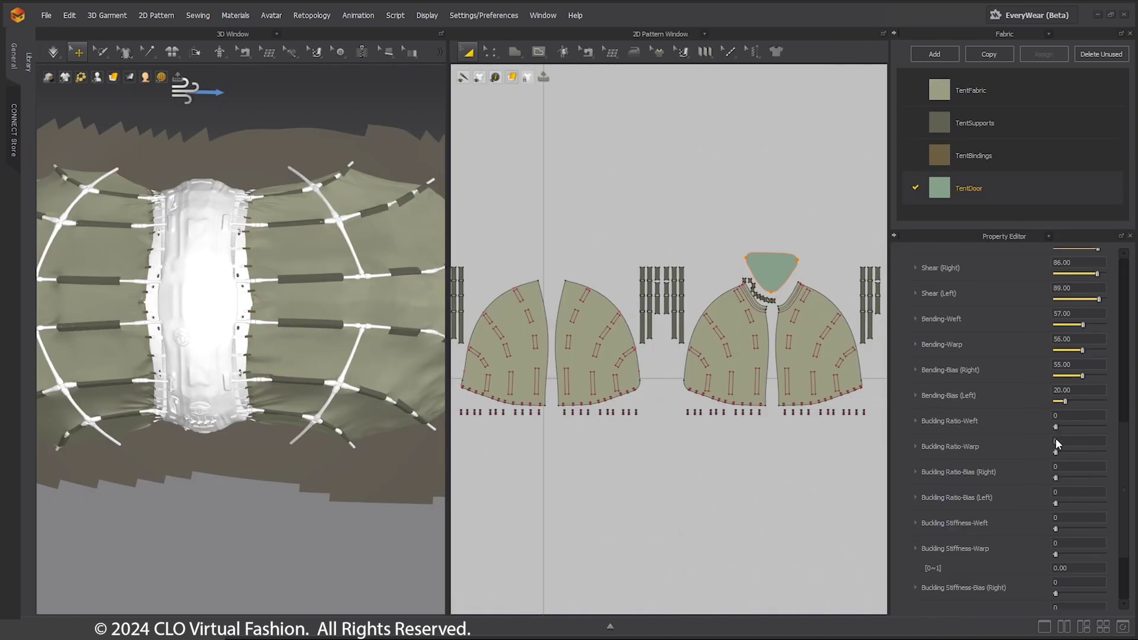
{"action": "scroll", "coordinate": [1056, 443], "scroll_direction": "down", "scroll_amount": 4}
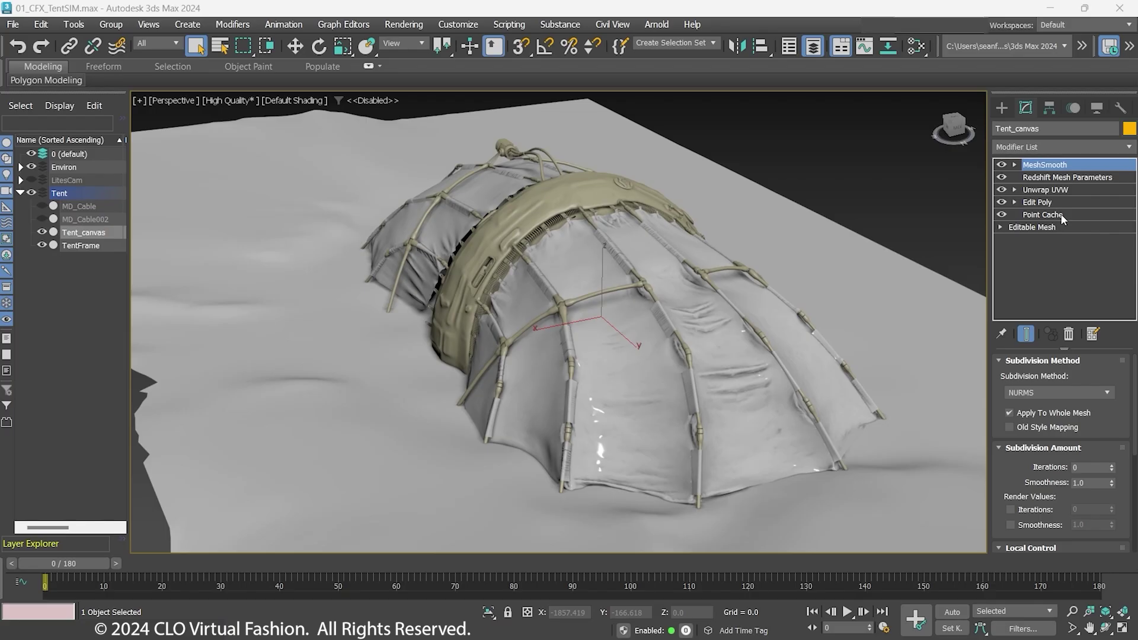
In 3ds Max, select the Point Cache modifier of Tent_canvas and review its TentSim3.pc2 cache file parameters
{"action": "left_click", "coordinate": [1043, 215]}
{"action": "left_click", "coordinate": [1043, 440]}
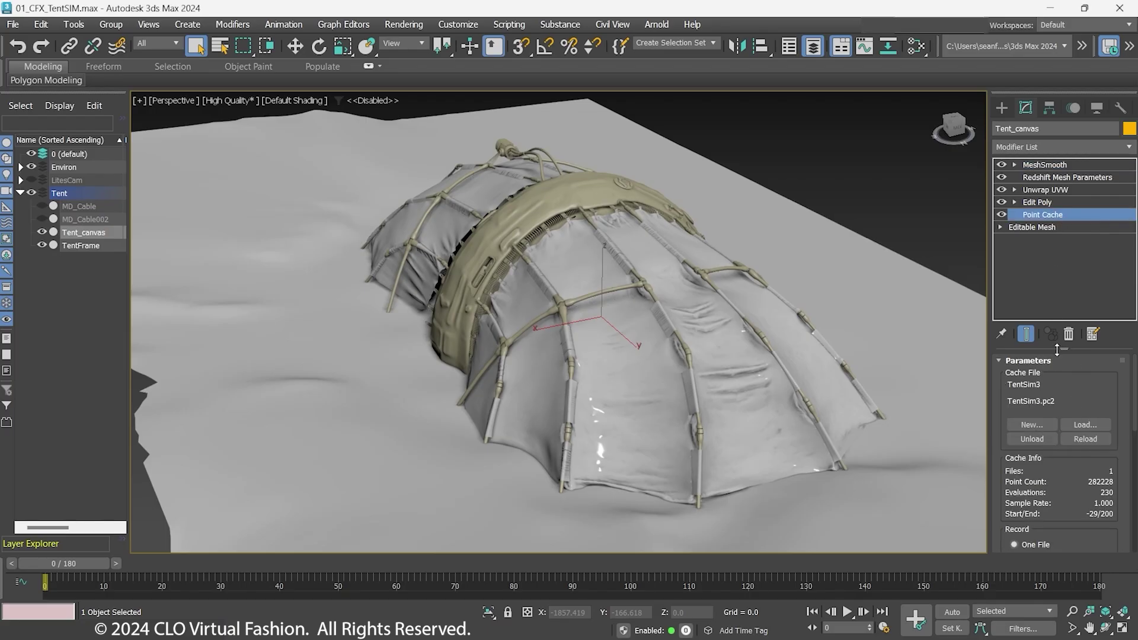
{"action": "left_click_drag", "start_coordinate": [1057, 350], "coordinate": [1056, 272]}
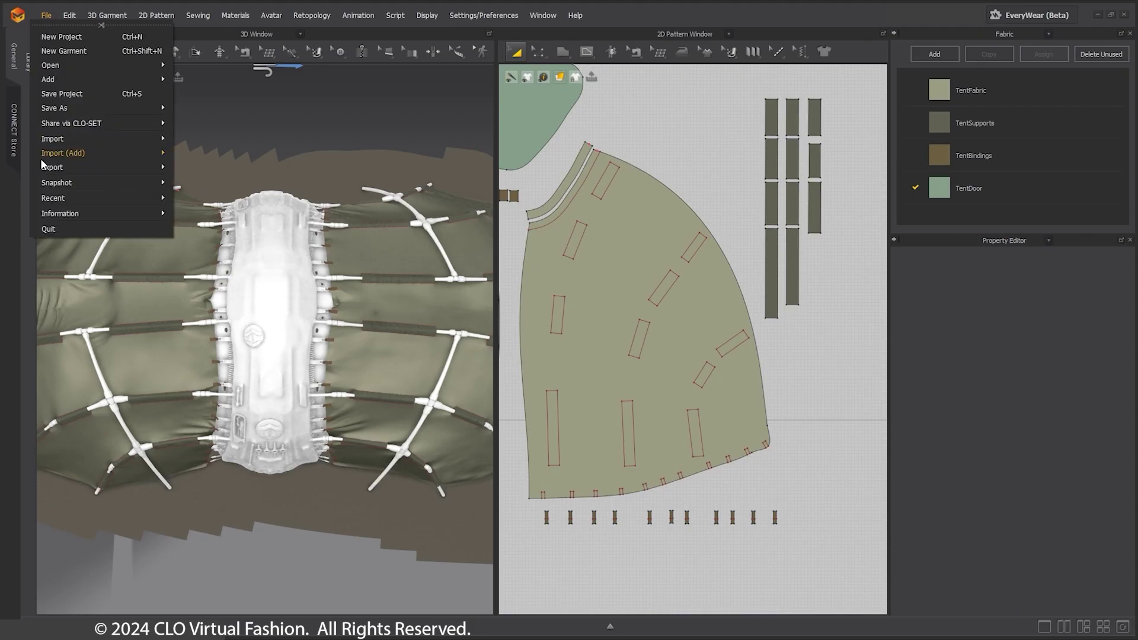
In Marvelous Designer, review the Point Cache 2 export options from object through file settings, and leave without exporting
{"action": "mouse_move", "coordinate": [51, 169]}
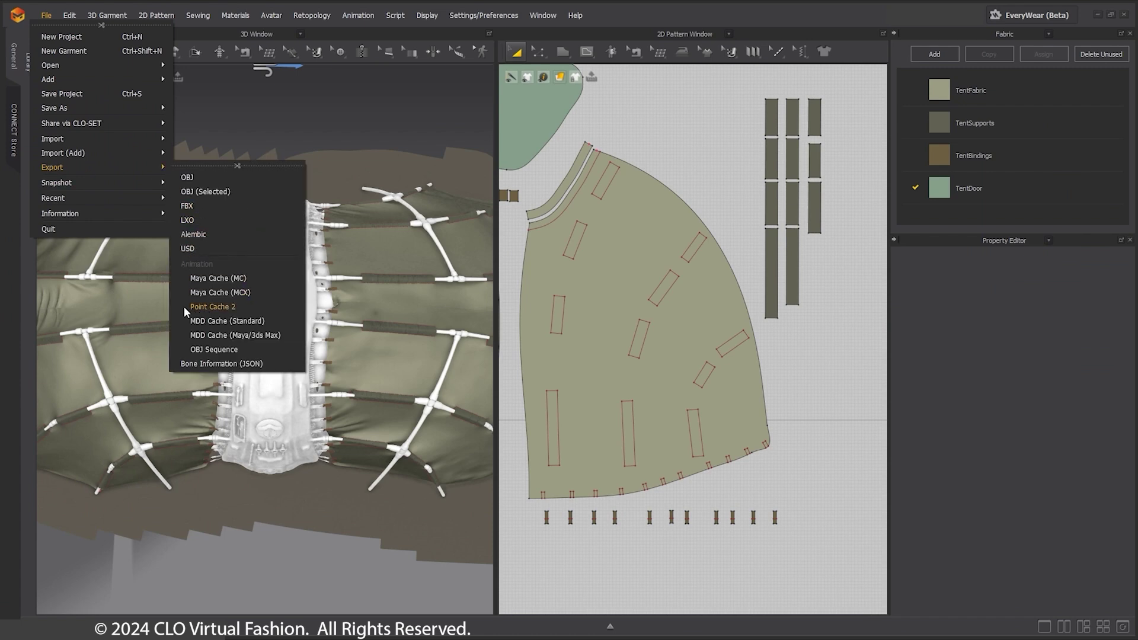
{"action": "left_click", "coordinate": [210, 305]}
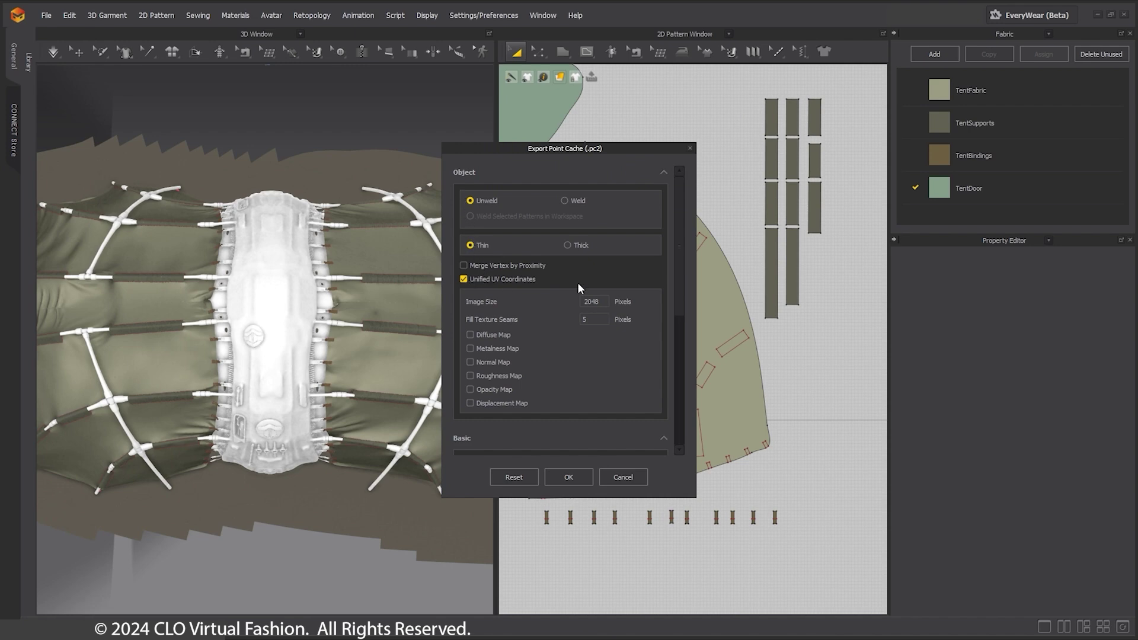
{"action": "left_click_drag", "start_coordinate": [683, 287], "coordinate": [685, 398]}
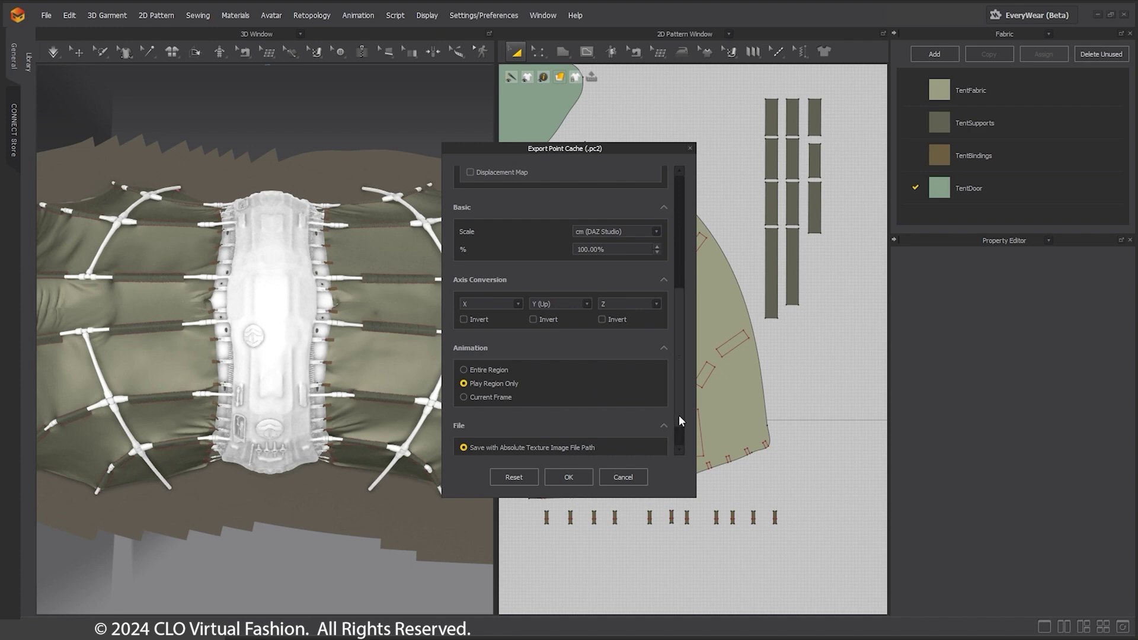
{"action": "left_click_drag", "start_coordinate": [679, 420], "coordinate": [678, 456]}
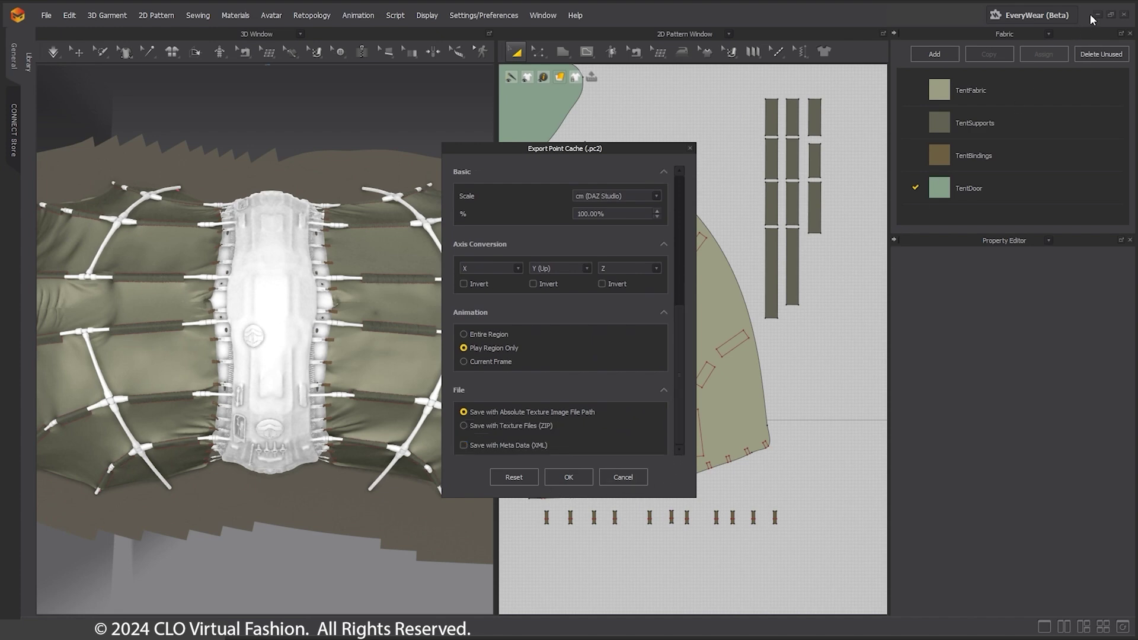
{"action": "left_click", "coordinate": [623, 476]}
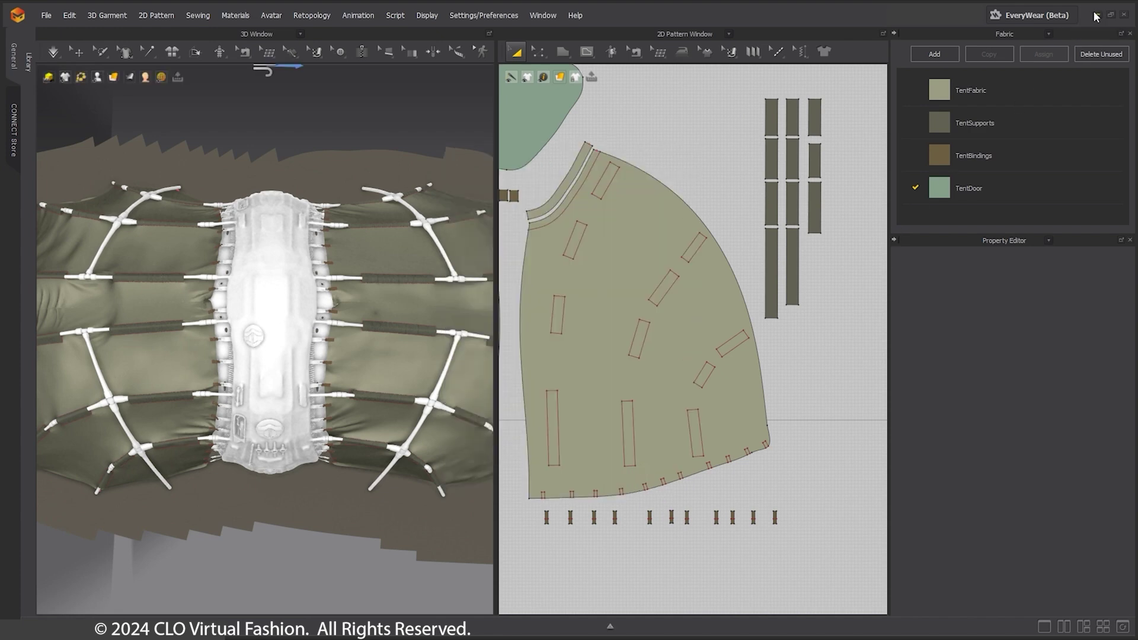
{"action": "left_click", "coordinate": [1096, 15]}
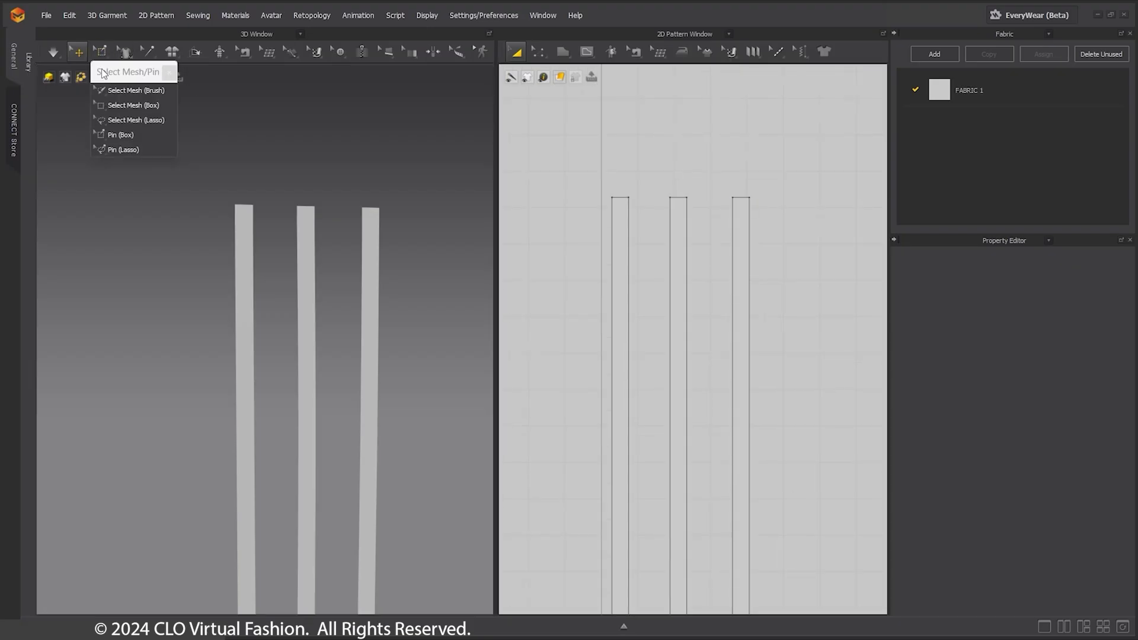
Pin the upper and lower ends of the three long strips in the pattern layout with the Pin (Box) tool
{"action": "left_click", "coordinate": [58, 189]}
{"action": "left_click_drag", "start_coordinate": [775, 173], "coordinate": [591, 211]}
{"action": "middle_click_drag", "start_coordinate": [314, 569], "coordinate": [333, 401]}
{"action": "middle_click_drag", "start_coordinate": [409, 569], "coordinate": [379, 237]}
{"action": "middle_click_drag", "start_coordinate": [681, 569], "coordinate": [689, 148]}
{"action": "left_click_drag", "start_coordinate": [552, 414], "coordinate": [551, 414]}
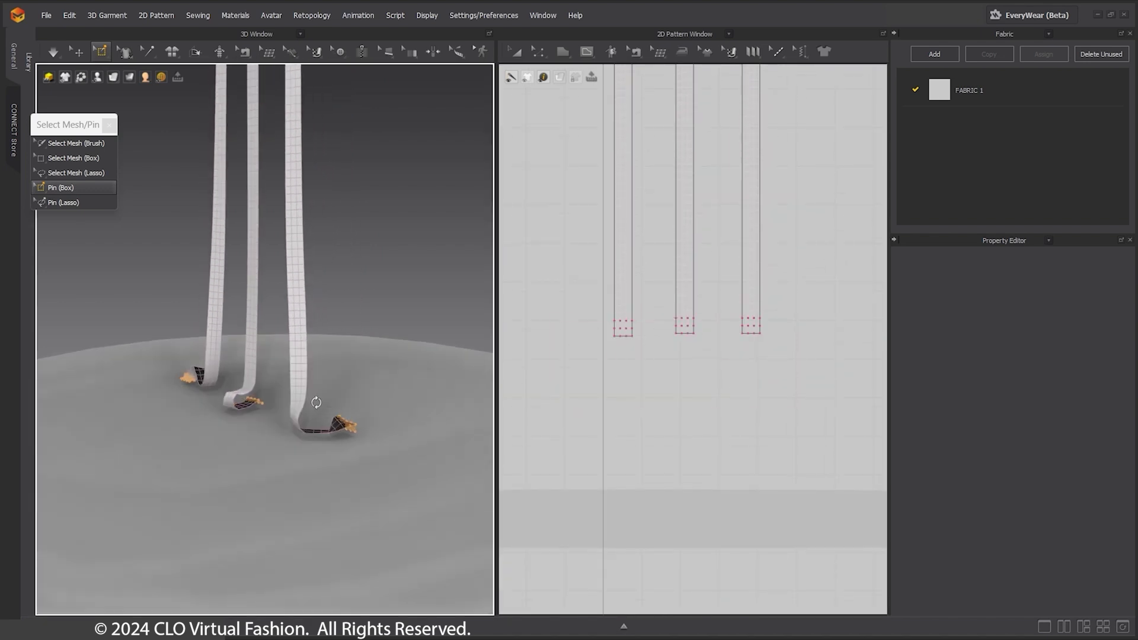
Attach the pins at the strips' lower ends to the round cylinder base
{"action": "right_click", "coordinate": [363, 393]}
{"action": "left_click", "coordinate": [409, 461]}
{"action": "right_click_drag", "start_coordinate": [127, 418], "coordinate": [172, 406]}
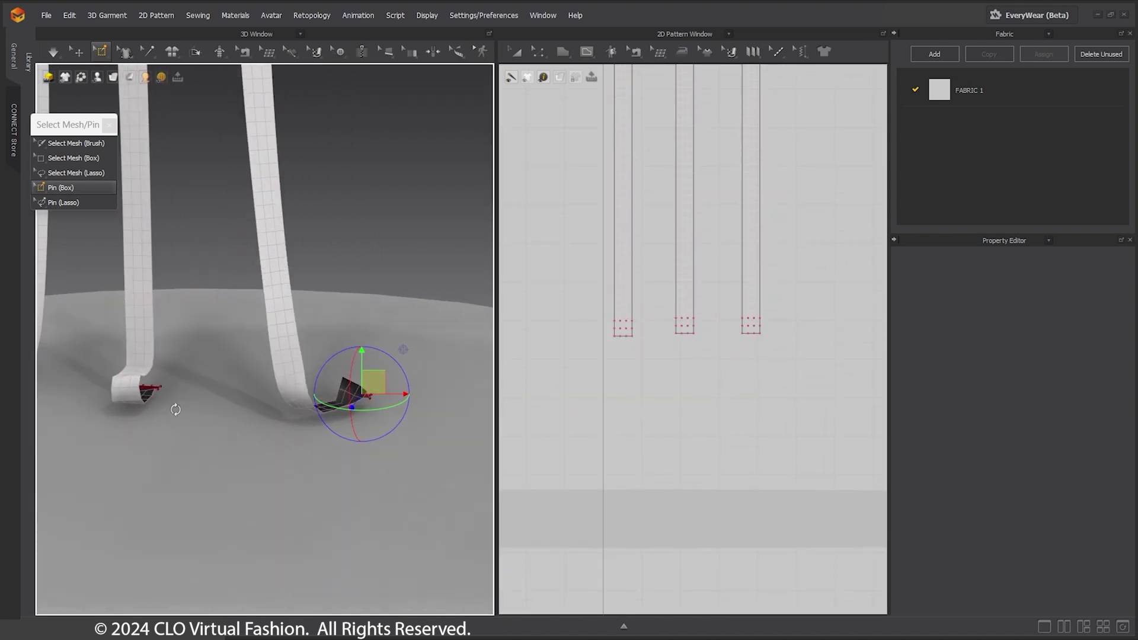
Switch to the Select/Move tool, open the animation timeline and play the recorded animation of the three strips
{"action": "scroll", "coordinate": [345, 368], "scroll_direction": "down", "scroll_amount": 10}
{"action": "middle_click_drag", "start_coordinate": [337, 372], "coordinate": [343, 325]}
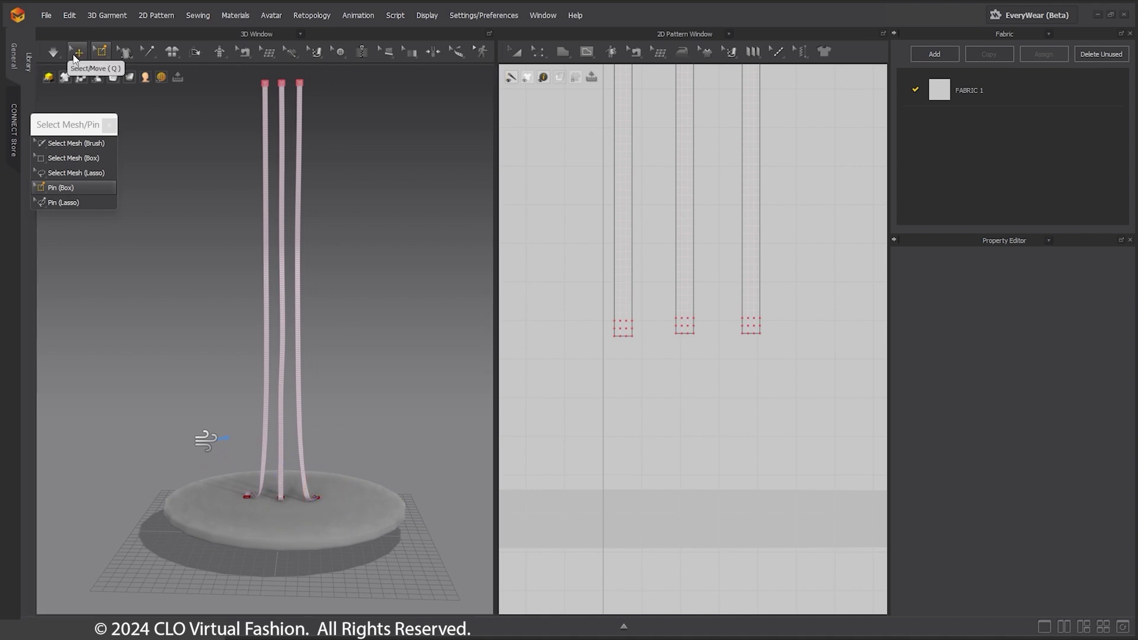
{"action": "left_click", "coordinate": [76, 51]}
{"action": "left_click", "coordinate": [624, 627]}
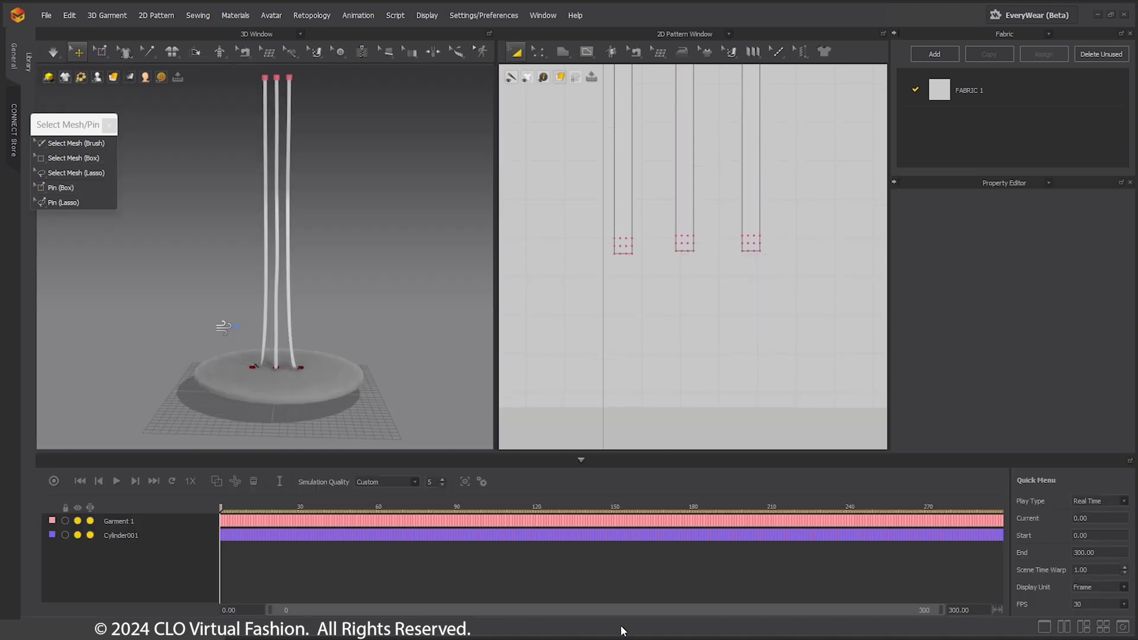
{"action": "left_click", "coordinate": [117, 482]}
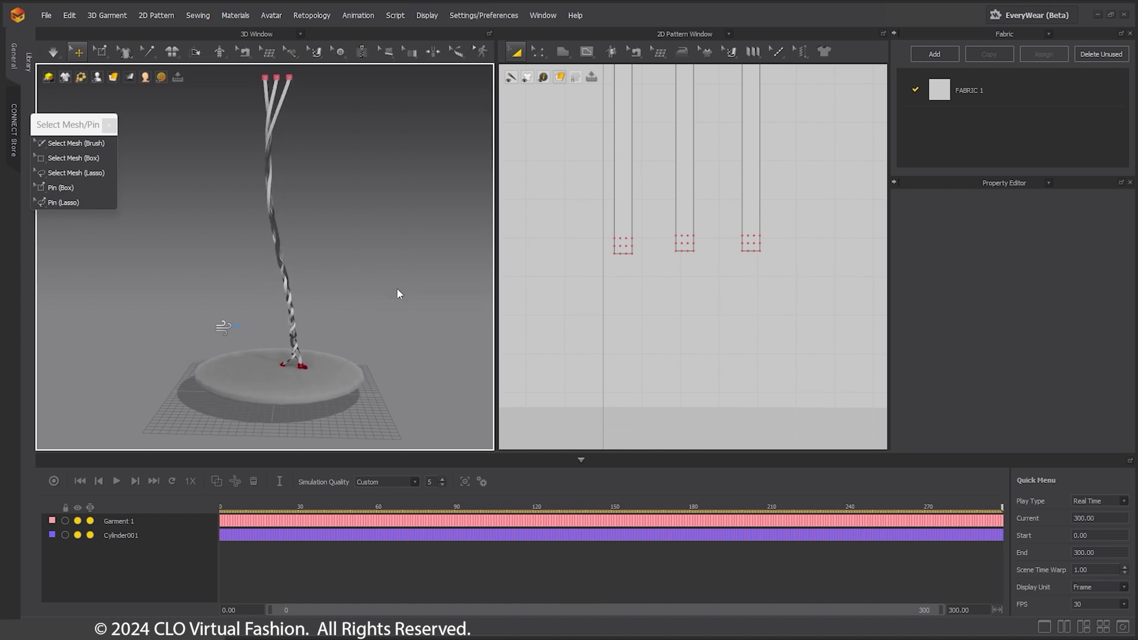
Open the simulation properties and review the Custom preset's settings against the twisted strips
{"action": "left_click", "coordinate": [52, 52]}
{"action": "left_click", "coordinate": [52, 52]}
{"action": "scroll", "coordinate": [287, 435], "scroll_direction": "up", "scroll_amount": 8}
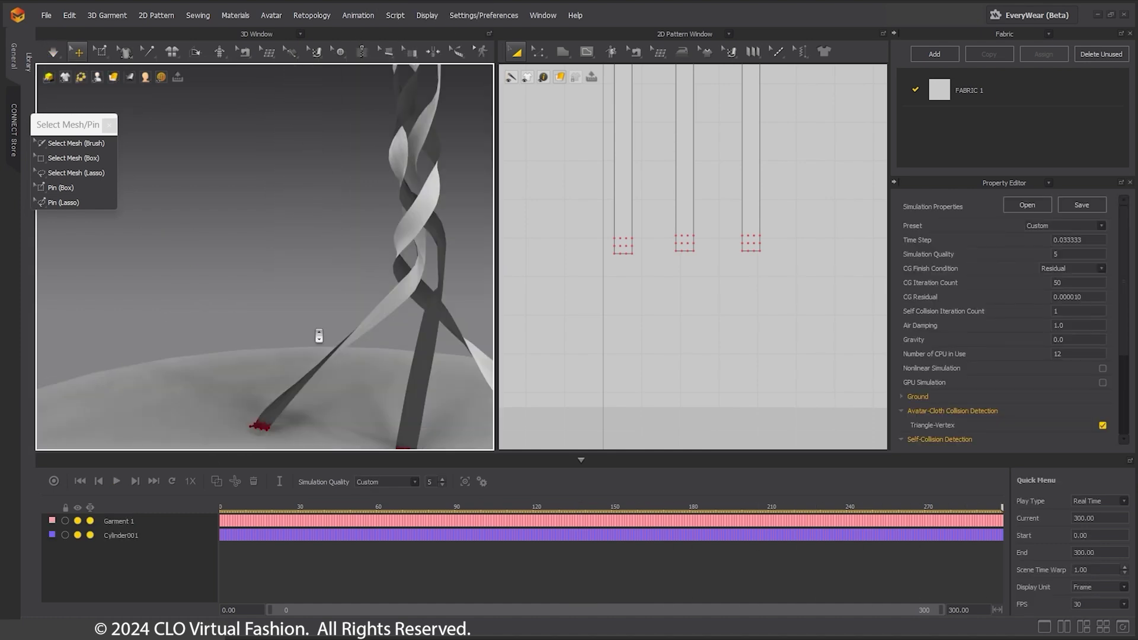
Select the pinned lower ends of the twisted strips and inspect the twist above the cylinder
{"action": "middle_click_drag", "start_coordinate": [318, 335], "coordinate": [335, 287]}
{"action": "right_click", "coordinate": [357, 311]}
{"action": "left_click", "coordinate": [405, 391]}
{"action": "scroll", "coordinate": [381, 371], "scroll_direction": "down", "scroll_amount": 5}
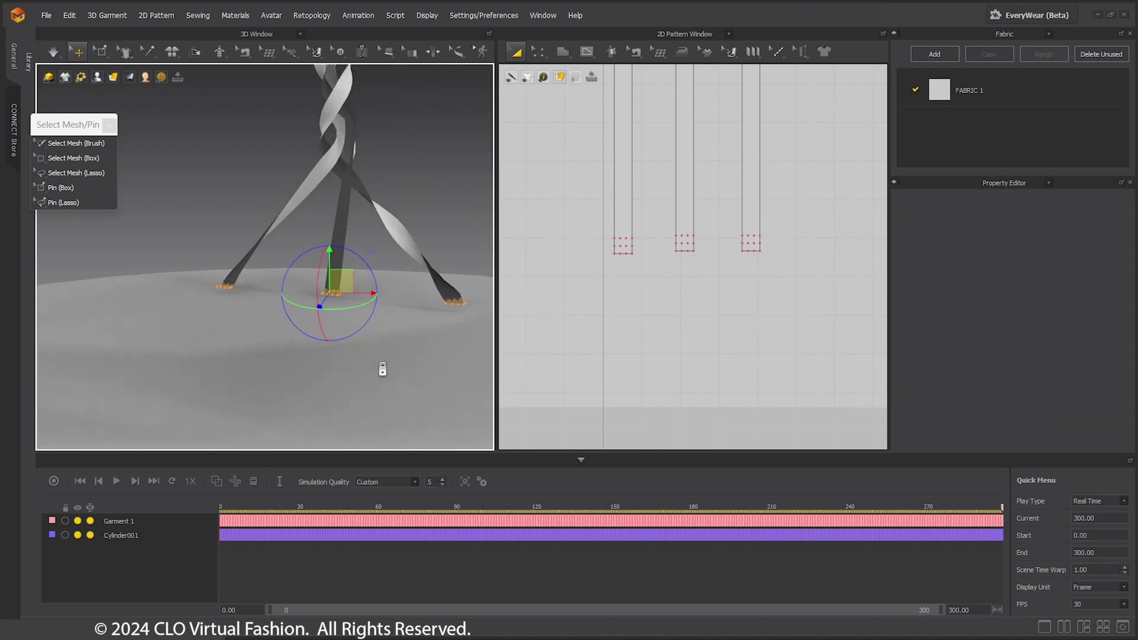
{"action": "right_click_drag", "start_coordinate": [381, 371], "coordinate": [109, 290]}
{"action": "middle_click_drag", "start_coordinate": [335, 231], "coordinate": [309, 347]}
{"action": "middle_click_drag", "start_coordinate": [369, 413], "coordinate": [387, 260]}
Select FABRIC 1 and review its bending, buckling, internal damping, weight and thickness properties
{"action": "left_click", "coordinate": [969, 90]}
{"action": "scroll", "coordinate": [987, 218], "scroll_direction": "down", "scroll_amount": 15}
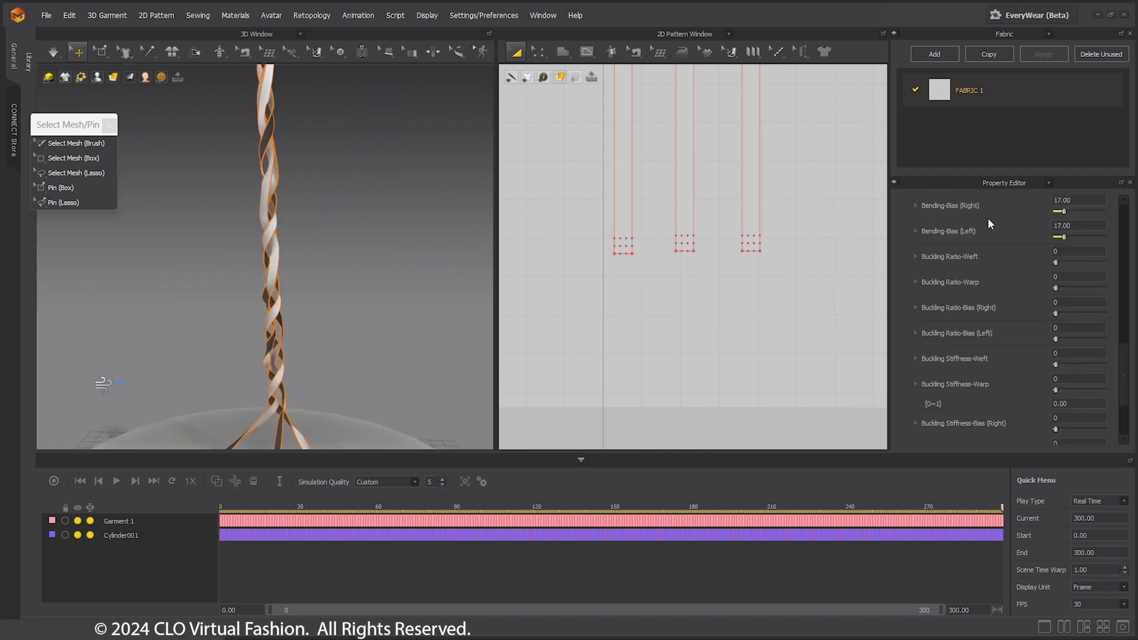
{"action": "scroll", "coordinate": [348, 307], "scroll_direction": "down", "scroll_amount": 5}
{"action": "middle_click_drag", "start_coordinate": [348, 308], "coordinate": [348, 353]}
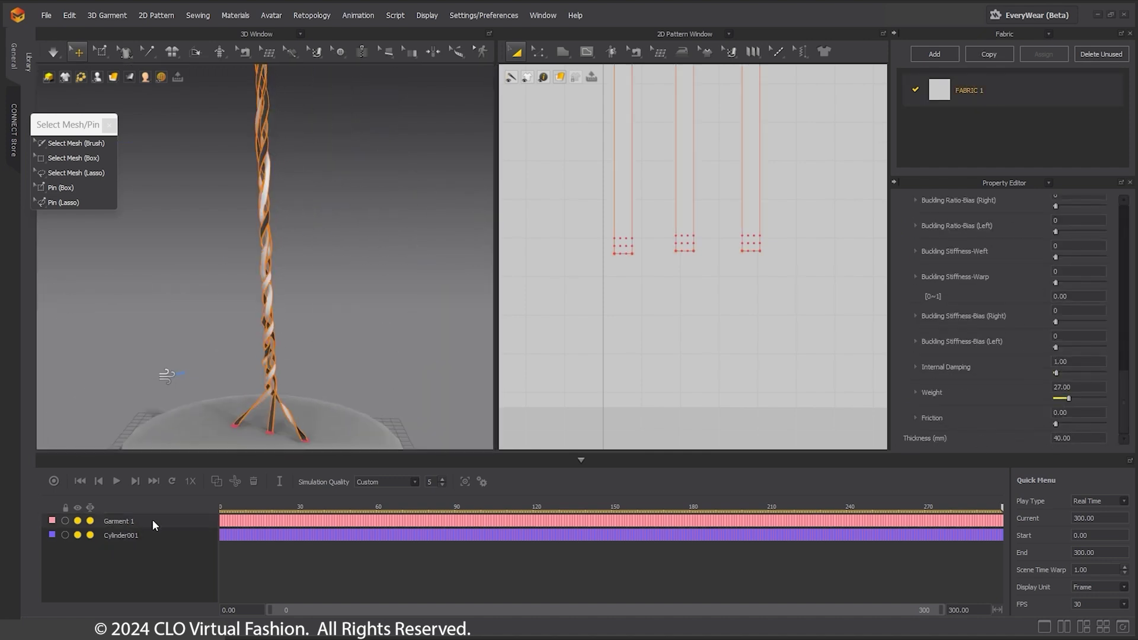
Delete the Garment 1 animation track, return to the start frame and scrub the remaining cylinder animation
{"action": "right_click", "coordinate": [155, 521]}
{"action": "left_click", "coordinate": [159, 556]}
{"action": "left_click", "coordinate": [80, 481]}
{"action": "left_click_drag", "start_coordinate": [222, 510], "coordinate": [457, 509]}
{"action": "left_click_drag", "start_coordinate": [457, 509], "coordinate": [221, 510]}
Select the pins at the middle strip's lower end and attach them to the cylinder again
{"action": "middle_click_drag", "start_coordinate": [272, 302], "coordinate": [272, 157]}
{"action": "scroll", "coordinate": [296, 261], "scroll_direction": "up", "scroll_amount": 8}
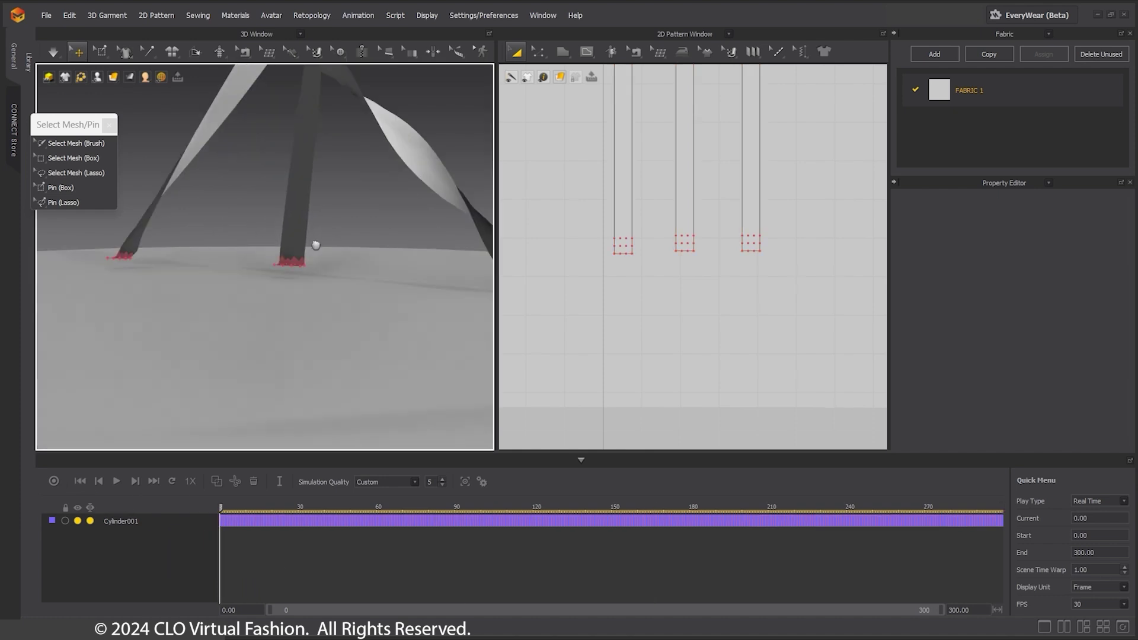
{"action": "right_click_drag", "start_coordinate": [312, 243], "coordinate": [314, 281]}
{"action": "left_click", "coordinate": [290, 221]}
{"action": "right_click", "coordinate": [301, 225]}
{"action": "left_click", "coordinate": [305, 267]}
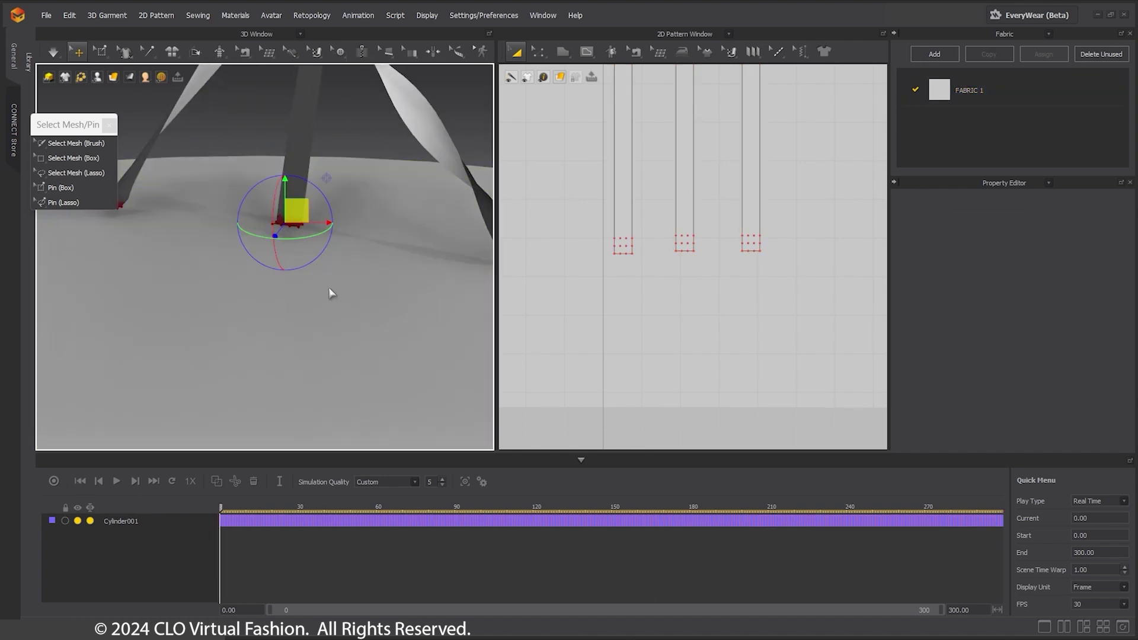
{"action": "scroll", "coordinate": [331, 293], "scroll_direction": "down", "scroll_amount": 6}
Record a new garment animation of the three strips being twisted together by the cylinder
{"action": "left_click", "coordinate": [54, 481]}
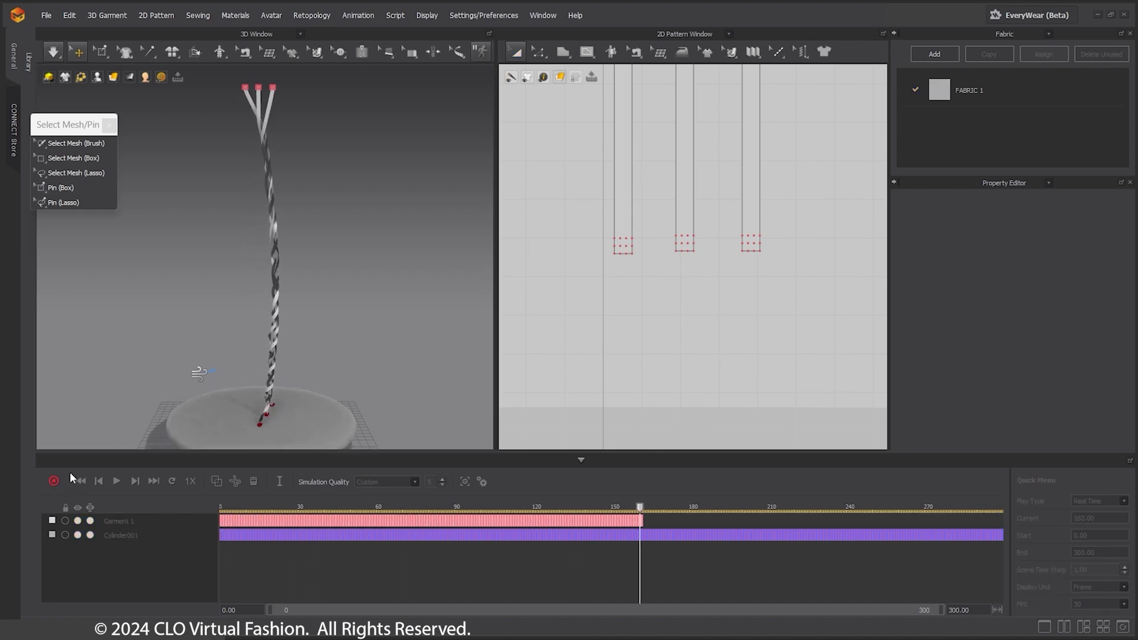
{"action": "left_click", "coordinate": [236, 412]}
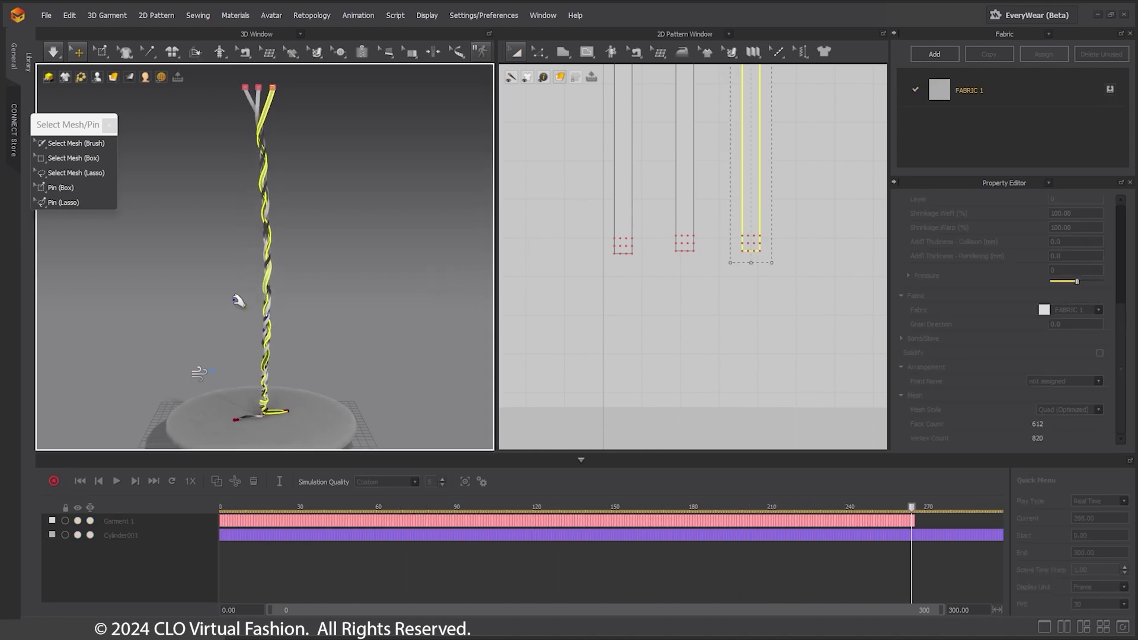
{"action": "scroll", "coordinate": [259, 381], "scroll_direction": "up", "scroll_amount": 6}
{"action": "middle_click_drag", "start_coordinate": [259, 381], "coordinate": [269, 418]}
Delete the cylinder base from the scene and close the Select Mesh/Pin palette
{"action": "left_click", "coordinate": [324, 401]}
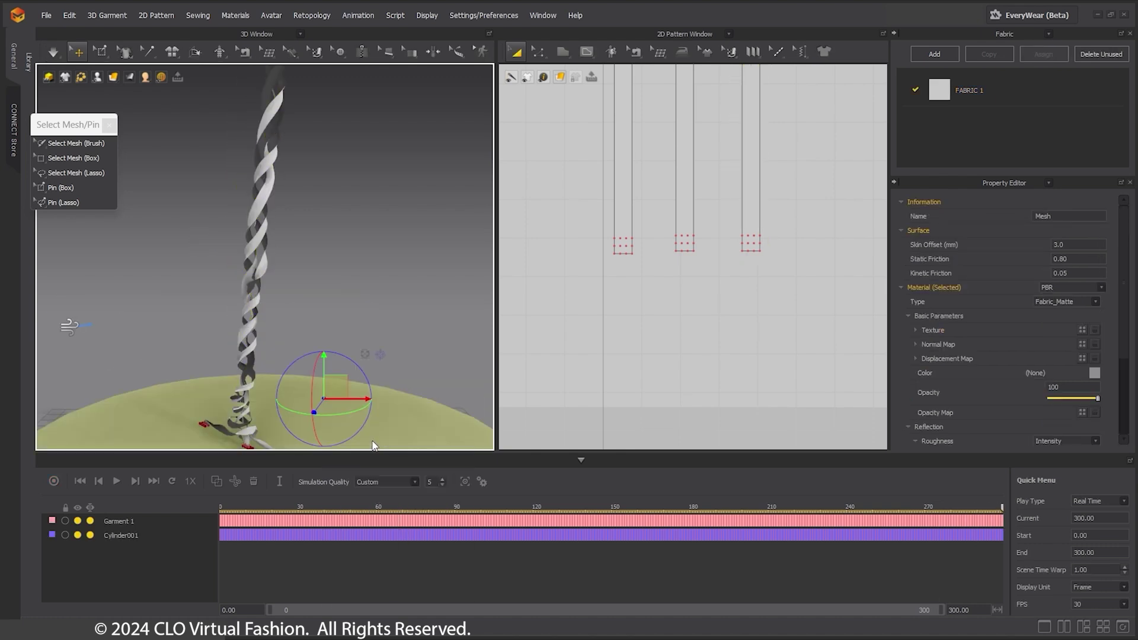
{"action": "key", "text": "Delete"}
{"action": "scroll", "coordinate": [374, 444], "scroll_direction": "down", "scroll_amount": 3}
{"action": "left_click", "coordinate": [109, 125]}
Pin the upper ends of the three twisted strips in the 3D view with the Pin (Box) tool
{"action": "scroll", "coordinate": [132, 162], "scroll_direction": "down", "scroll_amount": 2}
{"action": "middle_click_drag", "start_coordinate": [132, 162], "coordinate": [110, 250]}
{"action": "scroll", "coordinate": [110, 253], "scroll_direction": "up", "scroll_amount": 5}
{"action": "key", "text": "w"}
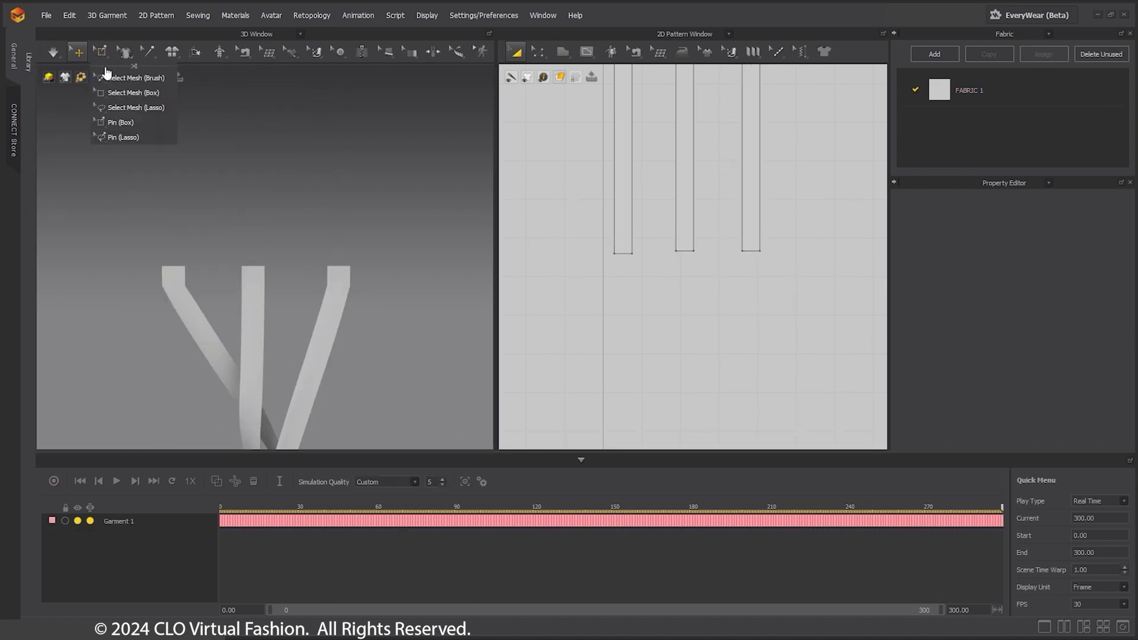
{"action": "left_click_drag", "start_coordinate": [164, 271], "coordinate": [222, 261]}
{"action": "scroll", "coordinate": [277, 185], "scroll_direction": "down", "scroll_amount": 5}
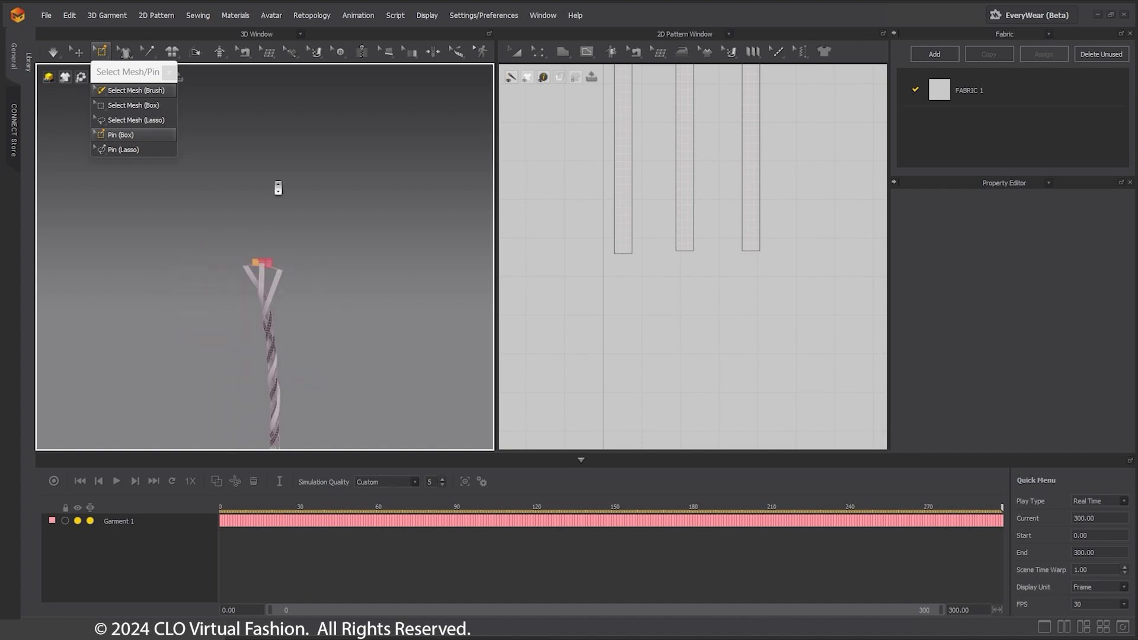
Pin the lower ends of the three strips in the pattern layout and widen the 3D view
{"action": "middle_click_drag", "start_coordinate": [304, 403], "coordinate": [330, 208]}
{"action": "right_click_drag", "start_coordinate": [330, 208], "coordinate": [379, 207]}
{"action": "left_click_drag", "start_coordinate": [607, 271], "coordinate": [640, 242]}
{"action": "left_click_drag", "start_coordinate": [776, 244], "coordinate": [777, 242]}
{"action": "left_click_drag", "start_coordinate": [496, 276], "coordinate": [708, 290]}
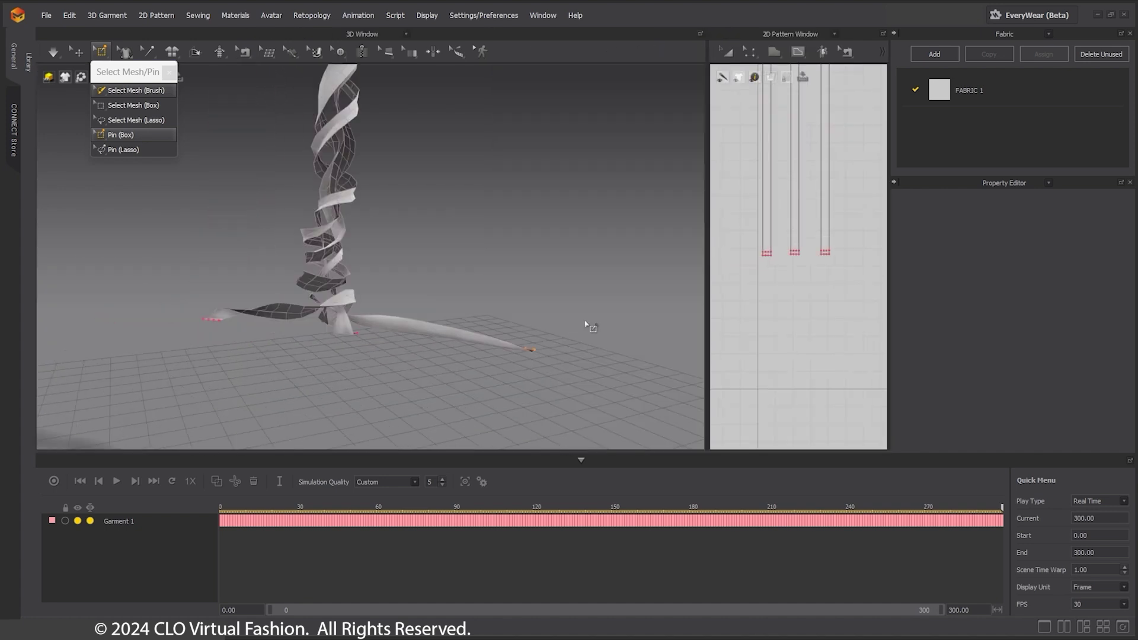
Delete the re-recorded Garment 1 animation track and return the timeline to its start frame
{"action": "right_click", "coordinate": [168, 518]}
{"action": "left_click", "coordinate": [169, 554]}
{"action": "left_click", "coordinate": [84, 482]}
{"action": "right_click_drag", "start_coordinate": [379, 332], "coordinate": [407, 274]}
{"action": "middle_click_drag", "start_coordinate": [406, 275], "coordinate": [406, 98]}
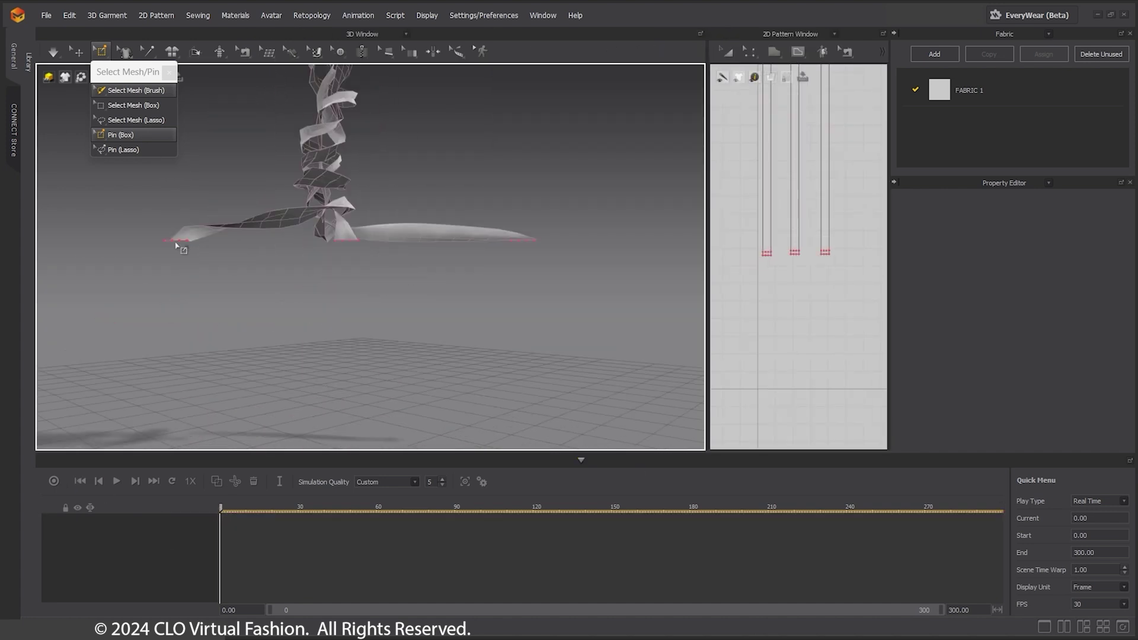
Simulate the pinned strips to settle the twisted cable, stop the simulation, and inspect the cable with the Select/Move tool active
{"action": "key", "text": "space"}
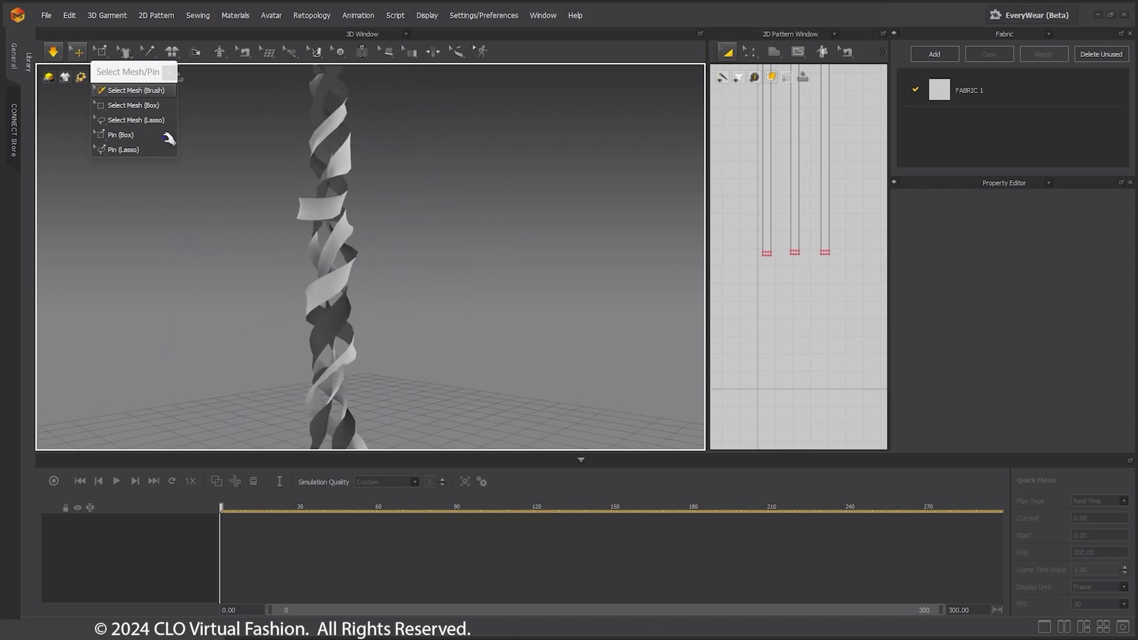
{"action": "scroll", "coordinate": [379, 266], "scroll_direction": "down", "scroll_amount": 4}
{"action": "middle_click_drag", "start_coordinate": [380, 196], "coordinate": [393, 277]}
{"action": "right_click_drag", "start_coordinate": [393, 277], "coordinate": [361, 277]}
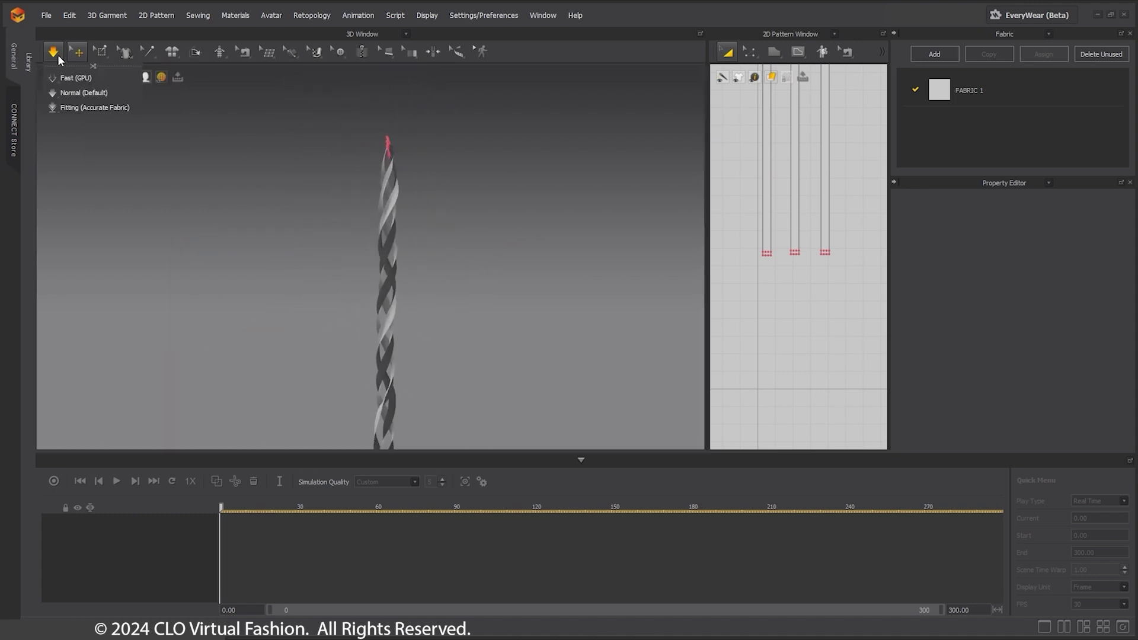
{"action": "left_click", "coordinate": [55, 53]}
{"action": "left_click", "coordinate": [100, 53]}
{"action": "left_click", "coordinate": [77, 54]}
{"action": "scroll", "coordinate": [132, 99], "scroll_direction": "up", "scroll_amount": 3}
{"action": "middle_click_drag", "start_coordinate": [326, 237], "coordinate": [562, 188]}
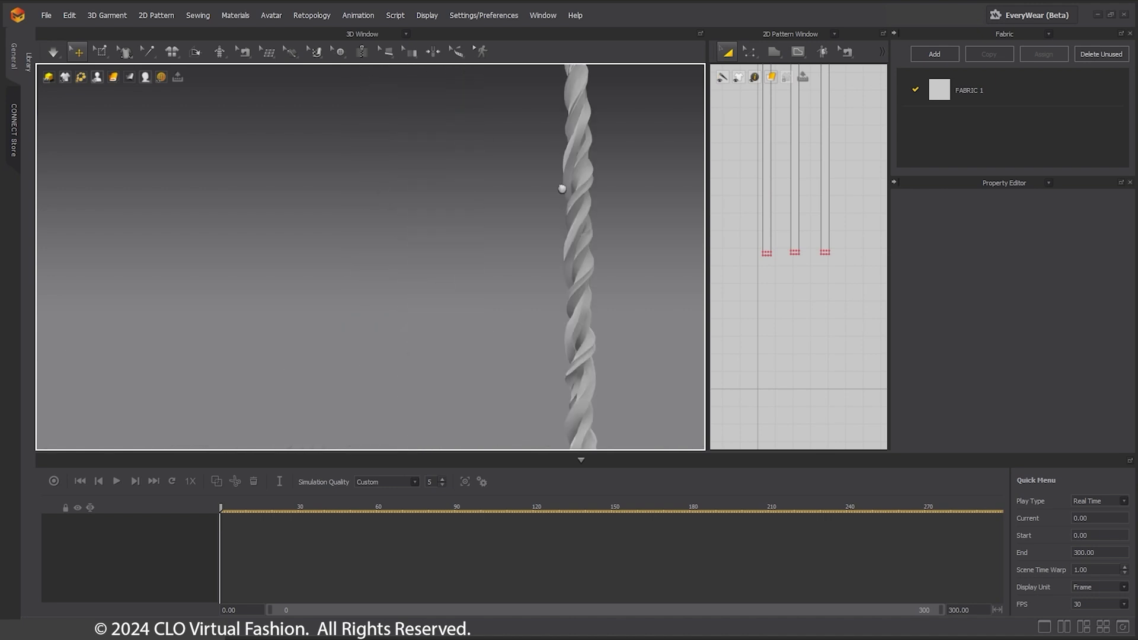
{"action": "scroll", "coordinate": [561, 188], "scroll_direction": "down", "scroll_amount": 5}
{"action": "middle_click_drag", "start_coordinate": [445, 130], "coordinate": [441, 220]}
{"action": "left_click_drag", "start_coordinate": [442, 219], "coordinate": [400, 220]}
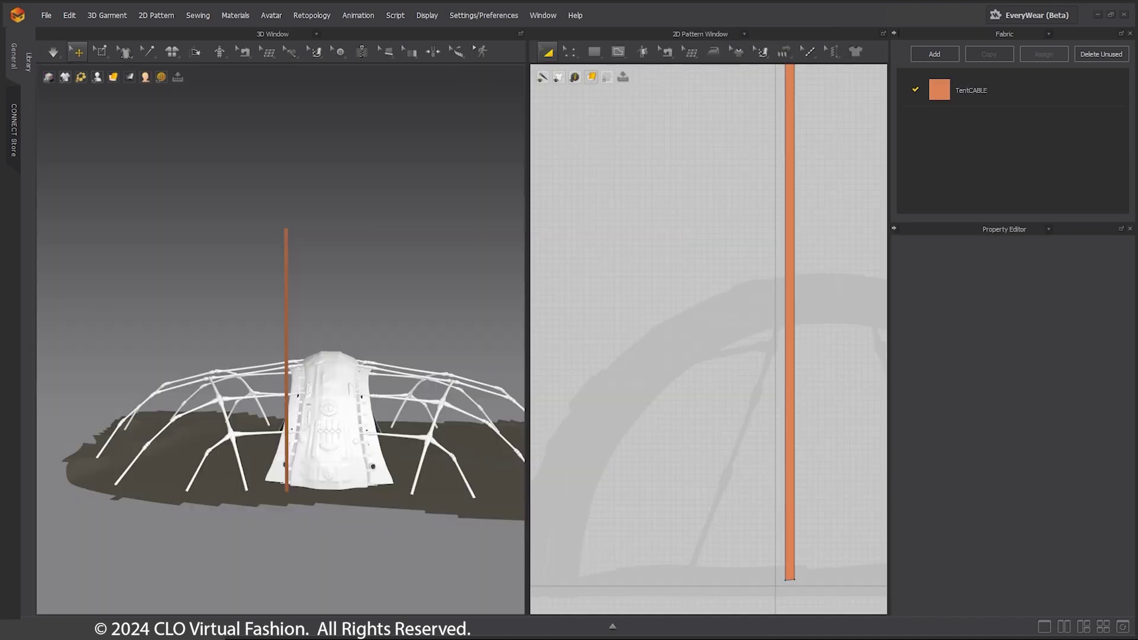
Pin the upper end of the orange TentCABLE strip beside the tent frame with the Pin (Box) tool
{"action": "right_click_drag", "start_coordinate": [373, 462], "coordinate": [401, 447]}
{"action": "middle_click_drag", "start_coordinate": [778, 344], "coordinate": [780, 384]}
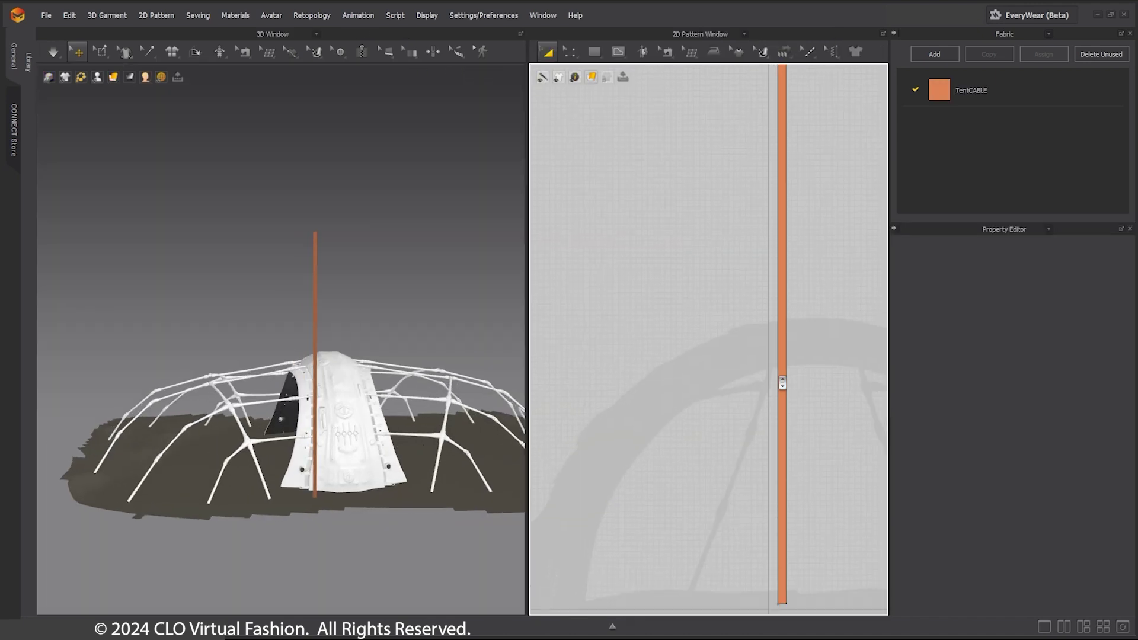
{"action": "scroll", "coordinate": [784, 366], "scroll_direction": "down", "scroll_amount": 3}
{"action": "mouse_move", "coordinate": [297, 349]}
{"action": "right_mouse_down"}
{"action": "mouse_move", "coordinate": [333, 359]}
{"action": "mouse_move", "coordinate": [291, 348]}
{"action": "right_mouse_up"}
{"action": "mouse_move", "coordinate": [791, 200]}
{"action": "middle_mouse_down"}
{"action": "mouse_move", "coordinate": [763, 320]}
{"action": "mouse_move", "coordinate": [638, 396]}
{"action": "mouse_move", "coordinate": [610, 604]}
{"action": "middle_mouse_up"}
{"action": "scroll", "coordinate": [712, 249], "scroll_direction": "up", "scroll_amount": 5}
{"action": "key", "text": "w"}
{"action": "left_click_drag", "start_coordinate": [708, 259], "coordinate": [638, 298]}
Pin the lower end of the TentCABLE strip in the pattern layout
{"action": "middle_click_drag", "start_coordinate": [675, 379], "coordinate": [719, 229]}
{"action": "middle_click_drag", "start_coordinate": [744, 380], "coordinate": [739, 183]}
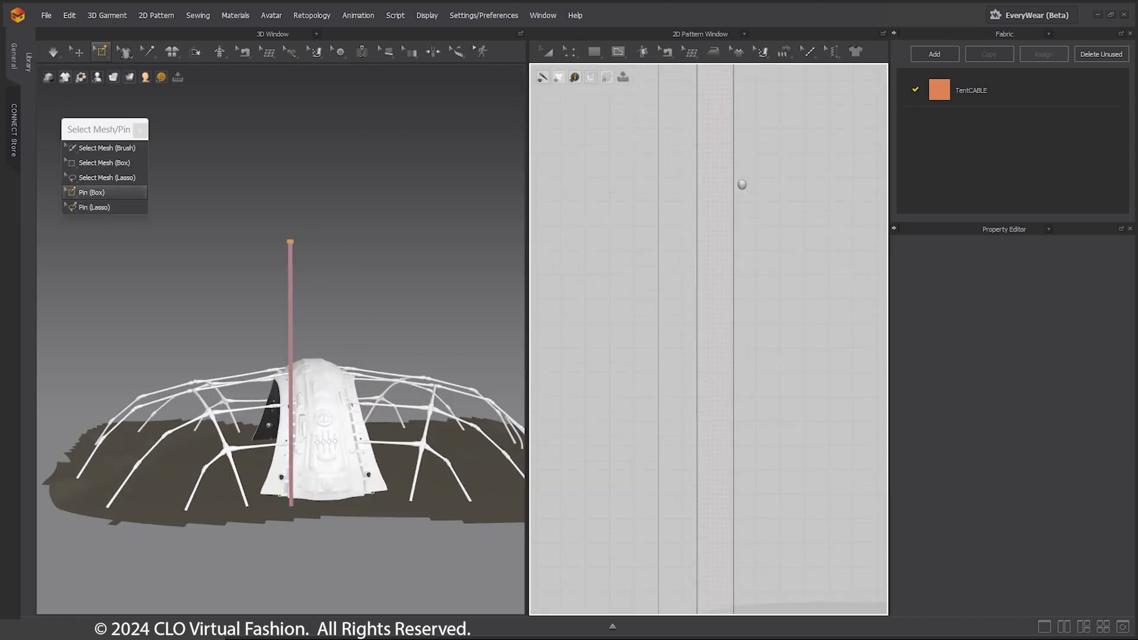
{"action": "scroll", "coordinate": [739, 183], "scroll_direction": "down", "scroll_amount": 5}
{"action": "middle_click_drag", "start_coordinate": [762, 285], "coordinate": [707, 36]}
{"action": "scroll", "coordinate": [680, 335], "scroll_direction": "up", "scroll_amount": 5}
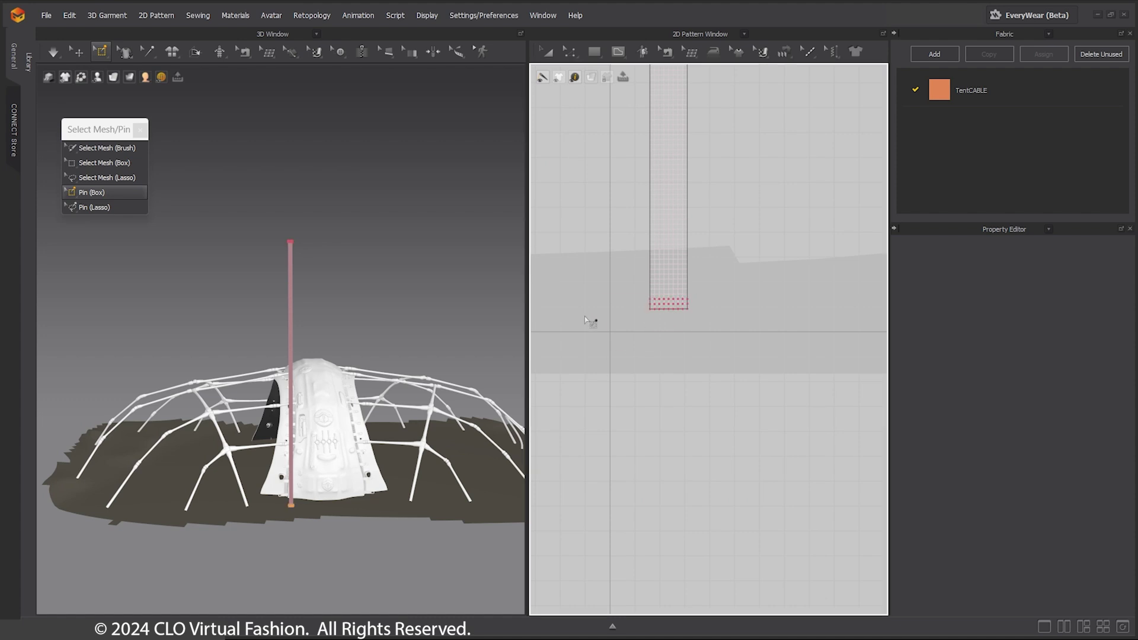
Apply the Trim_Full_Grain_Leather physical property preset to the TentCABLE fabric
{"action": "right_click_drag", "start_coordinate": [360, 353], "coordinate": [378, 325]}
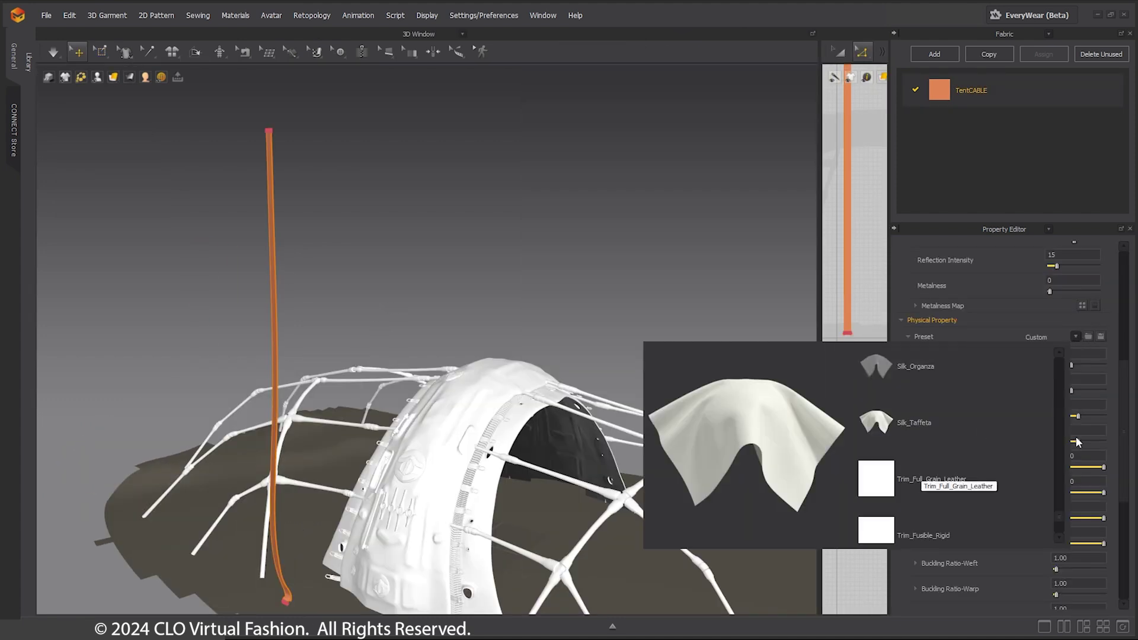
{"action": "scroll", "coordinate": [933, 477], "scroll_direction": "down", "scroll_amount": 1}
{"action": "left_click", "coordinate": [936, 409]}
{"action": "middle_click_drag", "start_coordinate": [545, 424], "coordinate": [569, 341]}
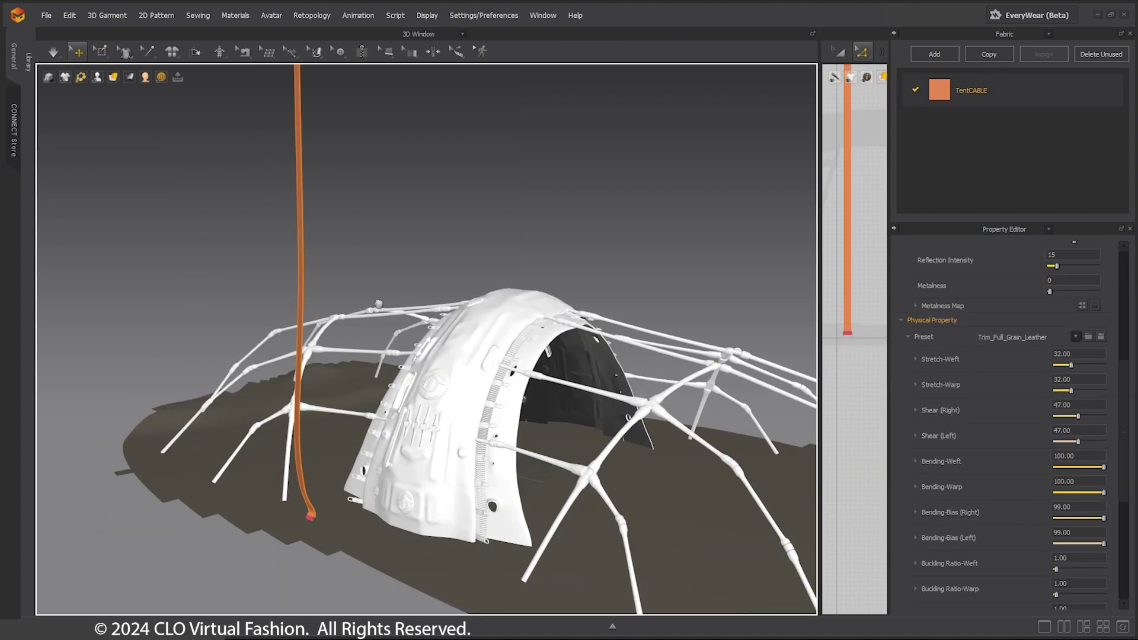
{"action": "scroll", "coordinate": [569, 341], "scroll_direction": "down", "scroll_amount": 2}
Simulate the strip and pull its pinned upper end down beside the zipper on the tent canvas
{"action": "left_click", "coordinate": [53, 52]}
{"action": "middle_click_drag", "start_coordinate": [363, 321], "coordinate": [369, 416]}
{"action": "right_click_drag", "start_coordinate": [369, 416], "coordinate": [351, 414]}
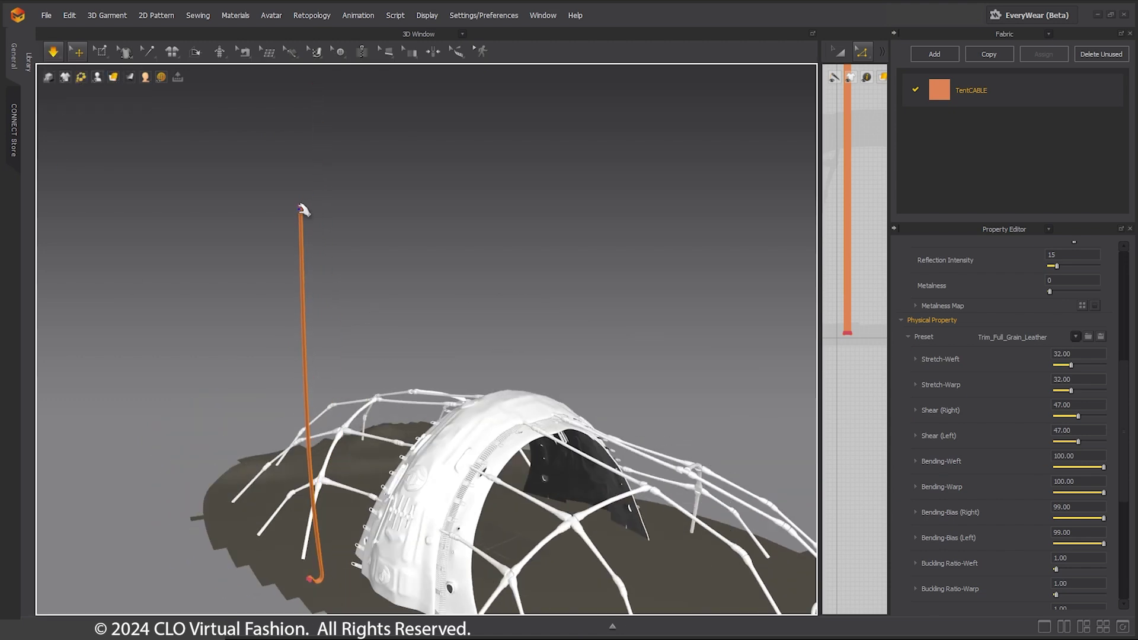
{"action": "left_click_drag", "start_coordinate": [304, 209], "coordinate": [320, 222]}
{"action": "scroll", "coordinate": [372, 417], "scroll_direction": "up", "scroll_amount": 4}
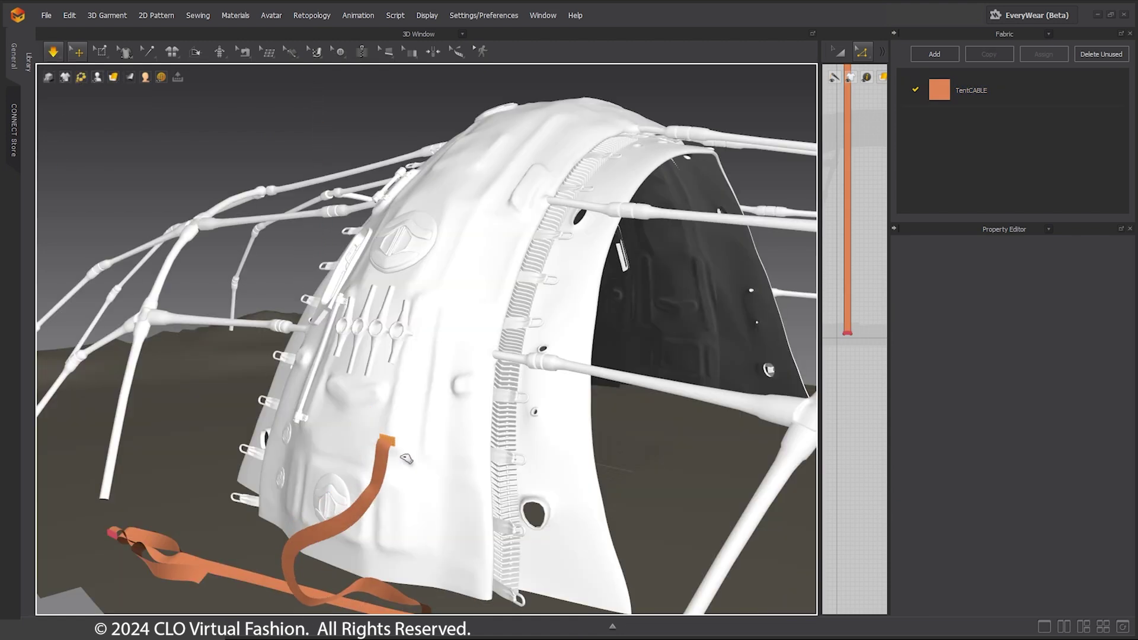
{"action": "left_click_drag", "start_coordinate": [385, 436], "coordinate": [551, 373]}
Guide the cable's upper end past the zipper teeth to the outer side flap near the upper eyelet
{"action": "right_click_drag", "start_coordinate": [551, 373], "coordinate": [380, 324]}
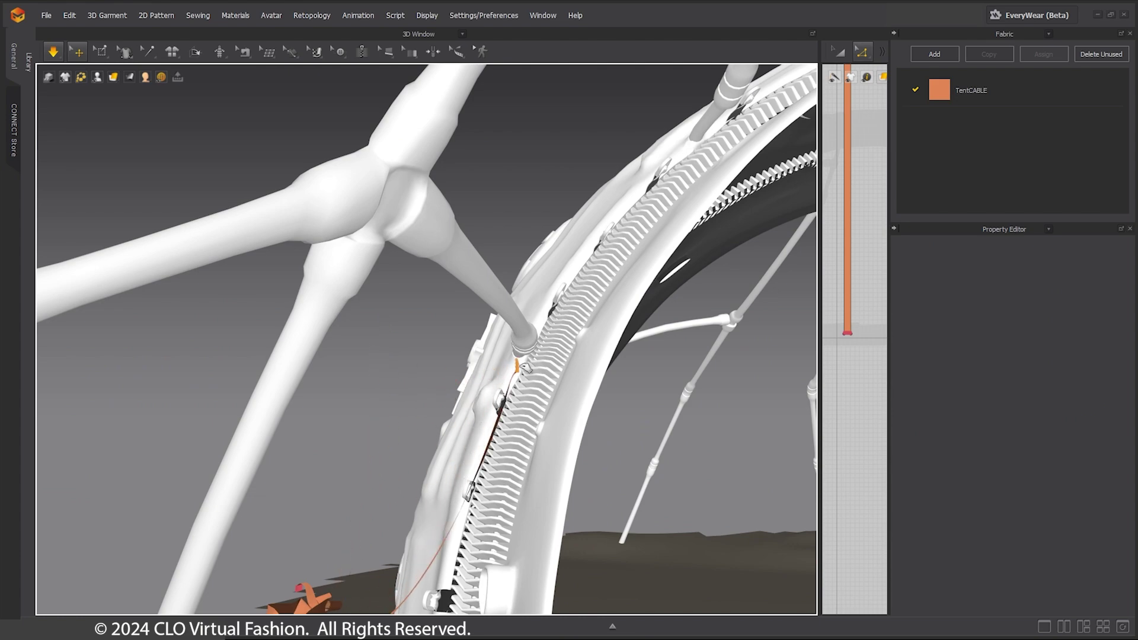
{"action": "right_click_drag", "start_coordinate": [584, 270], "coordinate": [551, 474]}
{"action": "left_click_drag", "start_coordinate": [467, 548], "coordinate": [498, 576]}
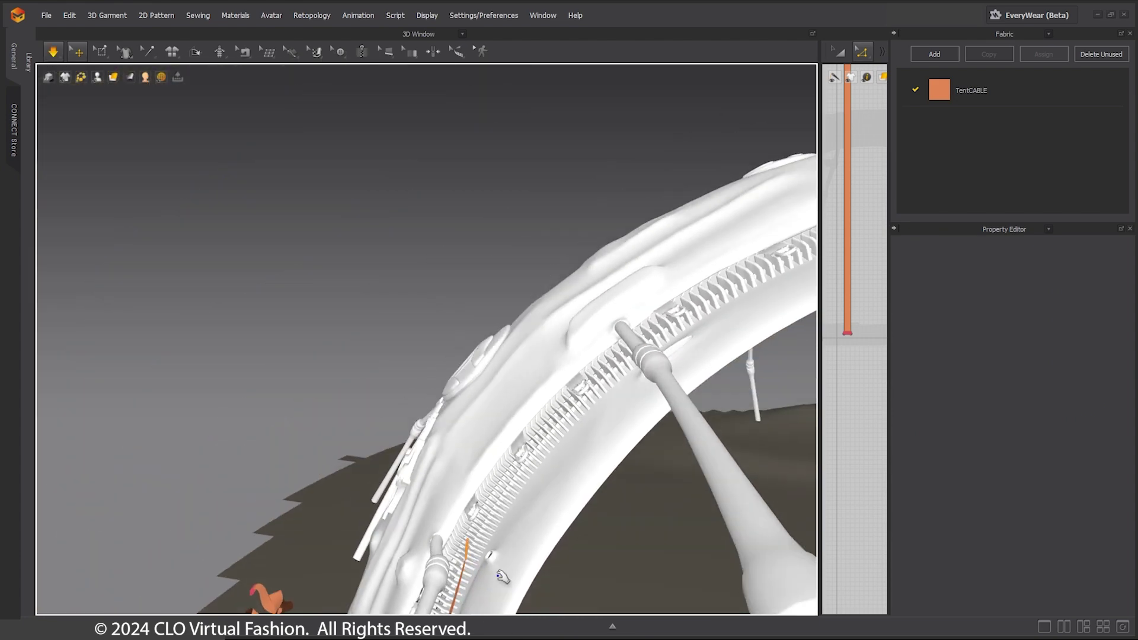
{"action": "right_click_drag", "start_coordinate": [526, 455], "coordinate": [469, 371]}
{"action": "left_click", "coordinate": [452, 370]}
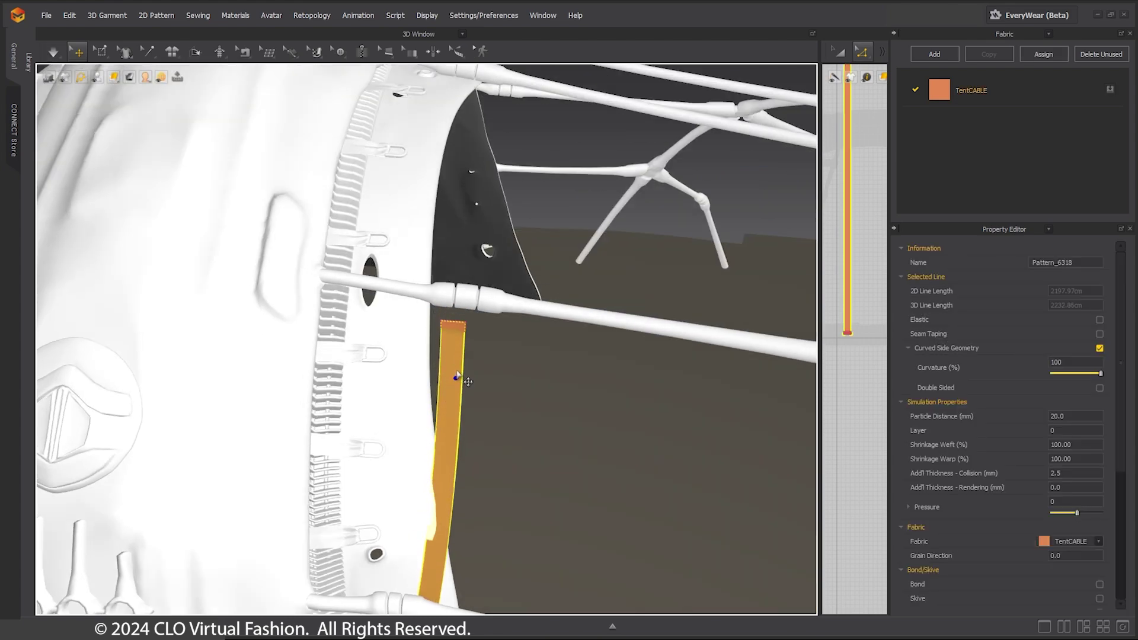
{"action": "left_click", "coordinate": [583, 384]}
Thread the cable's upper end through the oval eyelet in the side flap while the simulation runs
{"action": "right_click_drag", "start_coordinate": [583, 384], "coordinate": [380, 237]}
{"action": "scroll", "coordinate": [379, 355], "scroll_direction": "up", "scroll_amount": 3}
{"action": "right_click_drag", "start_coordinate": [380, 355], "coordinate": [568, 462]}
{"action": "right_click_drag", "start_coordinate": [198, 441], "coordinate": [435, 292]}
{"action": "left_click_drag", "start_coordinate": [472, 413], "coordinate": [465, 444]}
{"action": "right_click_drag", "start_coordinate": [465, 445], "coordinate": [439, 470]}
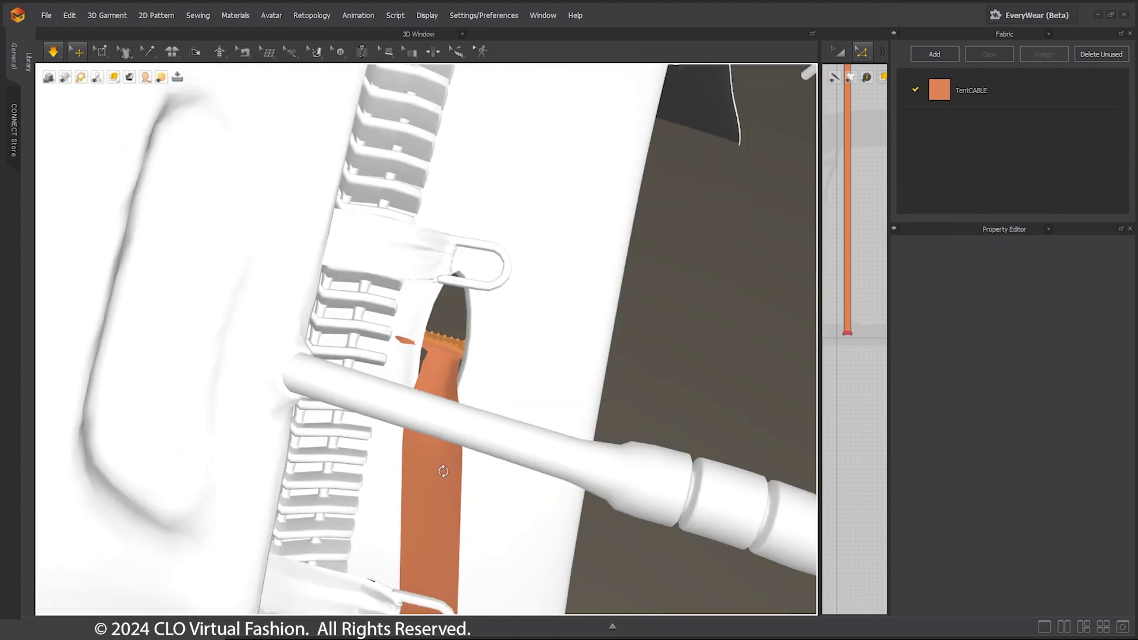
{"action": "left_click_drag", "start_coordinate": [446, 371], "coordinate": [584, 376]}
{"action": "right_click_drag", "start_coordinate": [584, 375], "coordinate": [526, 388]}
{"action": "scroll", "coordinate": [490, 254], "scroll_direction": "up", "scroll_amount": 5}
{"action": "left_click_drag", "start_coordinate": [536, 297], "coordinate": [674, 326]}
{"action": "right_click_drag", "start_coordinate": [673, 326], "coordinate": [320, 517]}
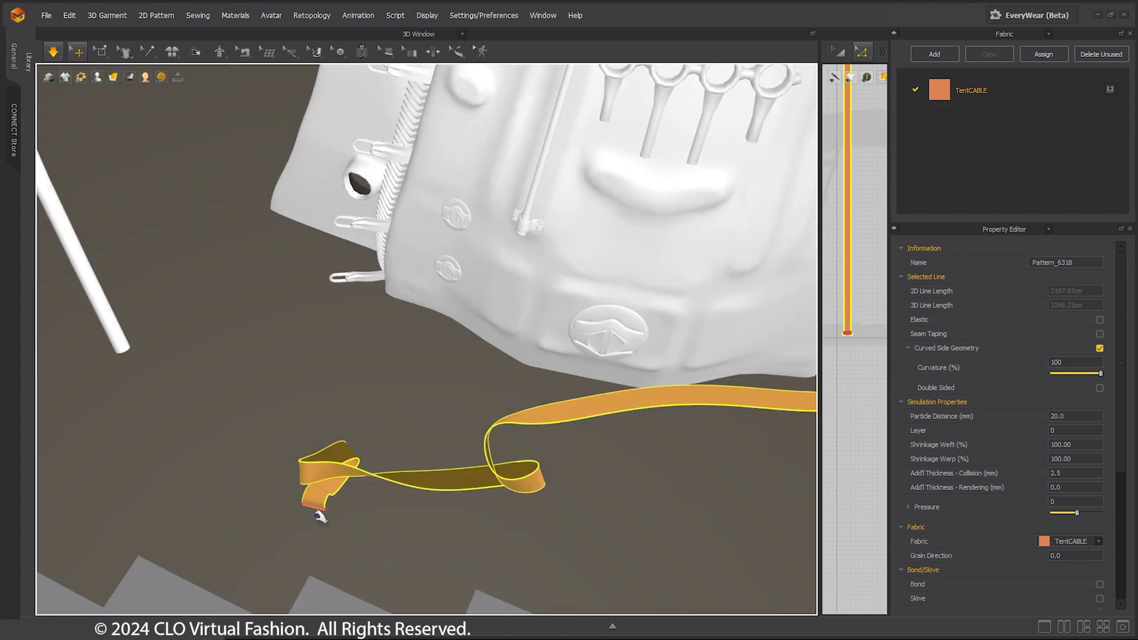
Lift the cable's other pinned end off the ground and insert it into the lower eyelet on the opposite flap
{"action": "left_click_drag", "start_coordinate": [317, 507], "coordinate": [276, 275]}
{"action": "right_click_drag", "start_coordinate": [255, 355], "coordinate": [578, 379]}
{"action": "right_click_drag", "start_coordinate": [709, 339], "coordinate": [330, 350]}
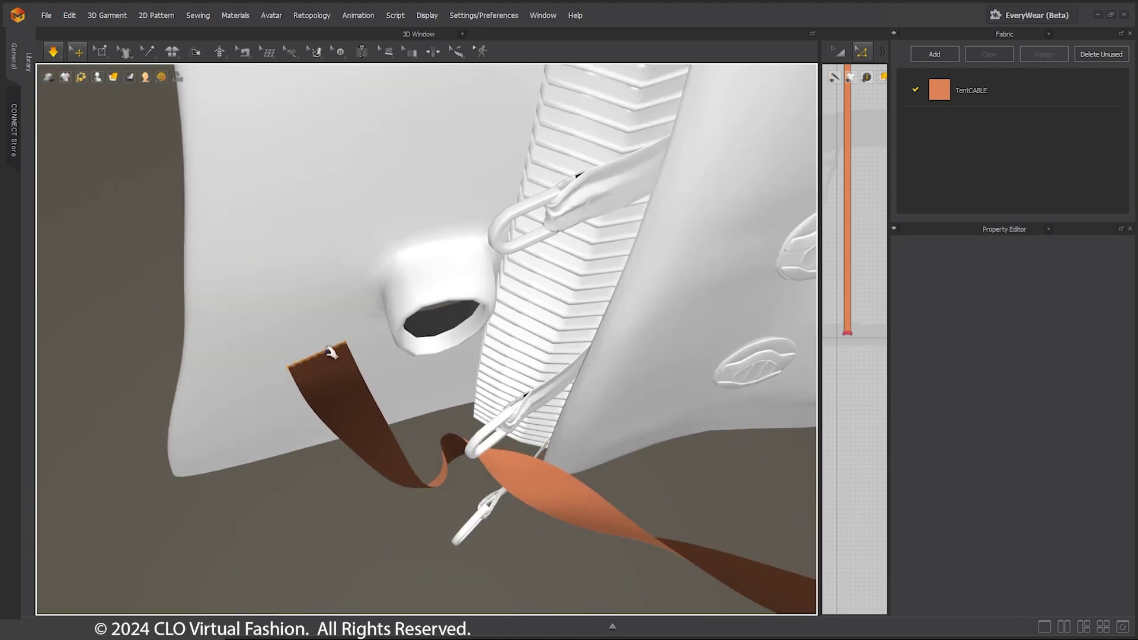
{"action": "left_click", "coordinate": [370, 362]}
{"action": "left_click_drag", "start_coordinate": [343, 346], "coordinate": [453, 350]}
{"action": "right_click_drag", "start_coordinate": [332, 352], "coordinate": [511, 374]}
{"action": "scroll", "coordinate": [510, 374], "scroll_direction": "up", "scroll_amount": 4}
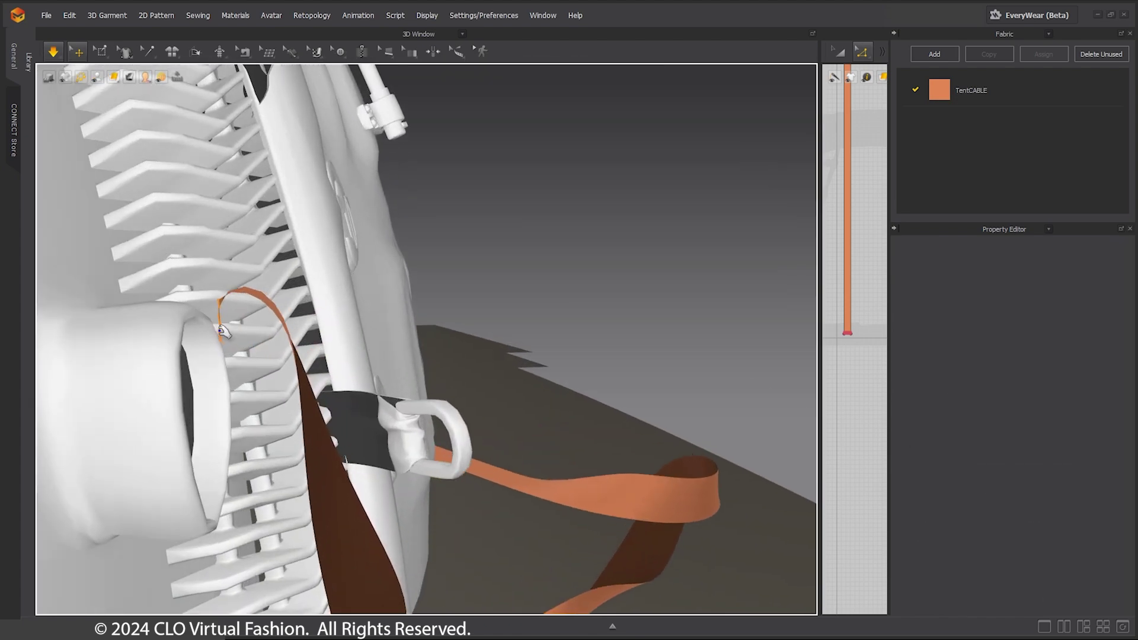
{"action": "left_click_drag", "start_coordinate": [221, 329], "coordinate": [123, 428]}
Pull the cable's slack section outward across the ground in front of the canvas
{"action": "scroll", "coordinate": [123, 427], "scroll_direction": "down", "scroll_amount": 5}
{"action": "right_click_drag", "start_coordinate": [593, 510], "coordinate": [357, 478]}
{"action": "left_click_drag", "start_coordinate": [471, 492], "coordinate": [168, 577]}
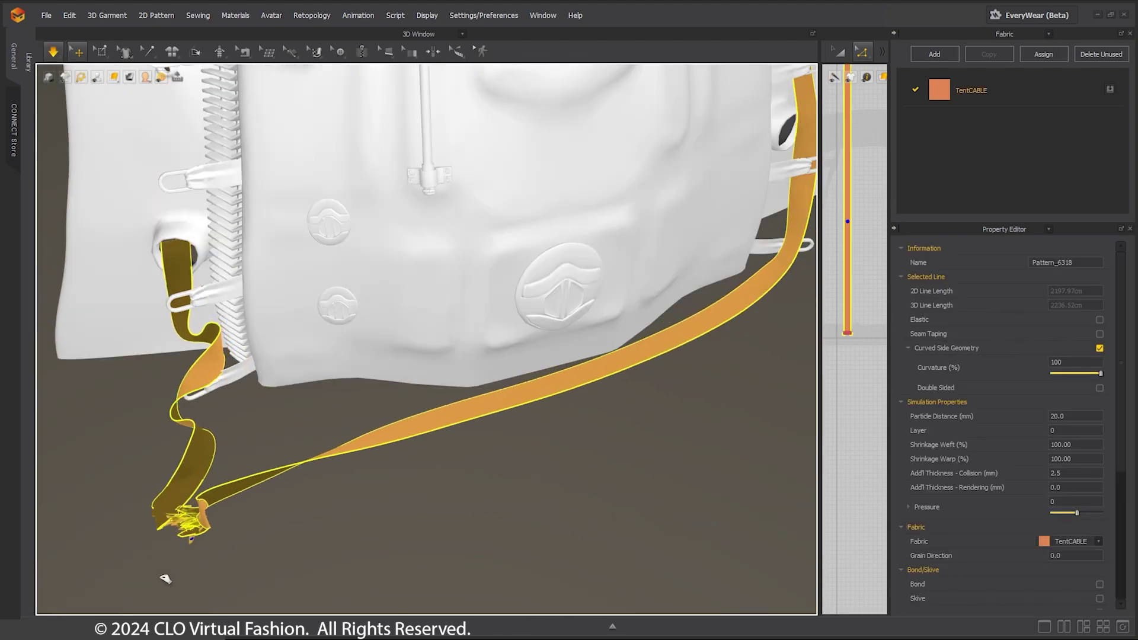
Open the Simulation Properties from the 3D background and turn off Ground Collision
{"action": "right_click_drag", "start_coordinate": [516, 527], "coordinate": [376, 453]}
{"action": "left_click", "coordinate": [370, 448]}
{"action": "right_click", "coordinate": [368, 447]}
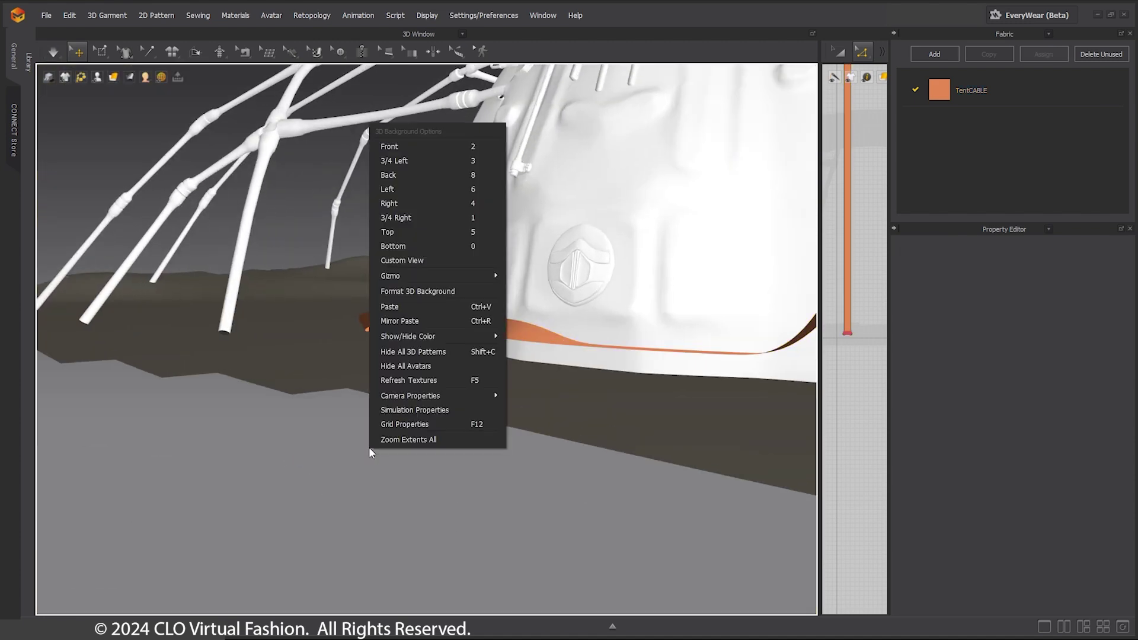
{"action": "left_click", "coordinate": [414, 412]}
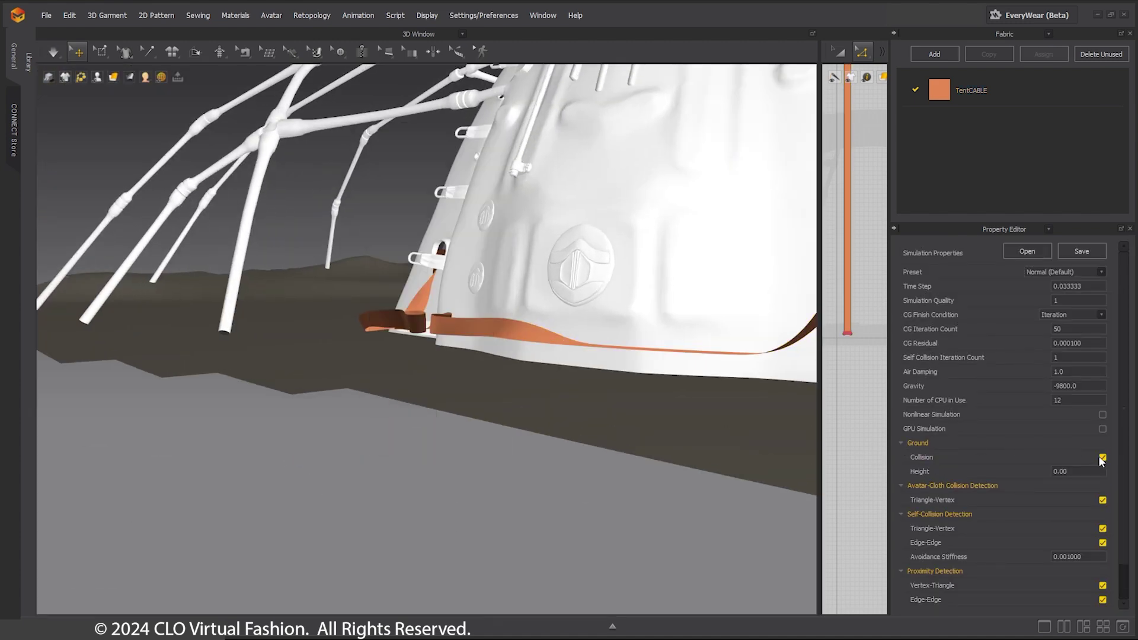
Simulate again, pull the slack cable to settle it along the canvas's lower edge, and stop the simulation
{"action": "left_click", "coordinate": [53, 52]}
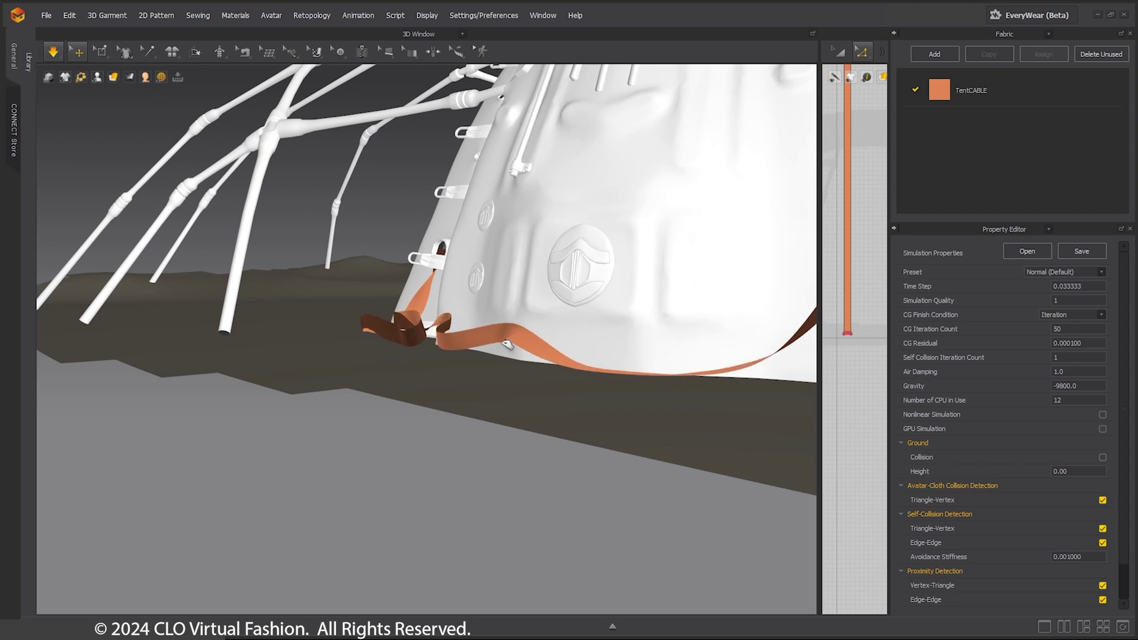
{"action": "left_click_drag", "start_coordinate": [505, 351], "coordinate": [436, 347]}
{"action": "right_click_drag", "start_coordinate": [437, 348], "coordinate": [605, 531]}
{"action": "left_click", "coordinate": [54, 52]}
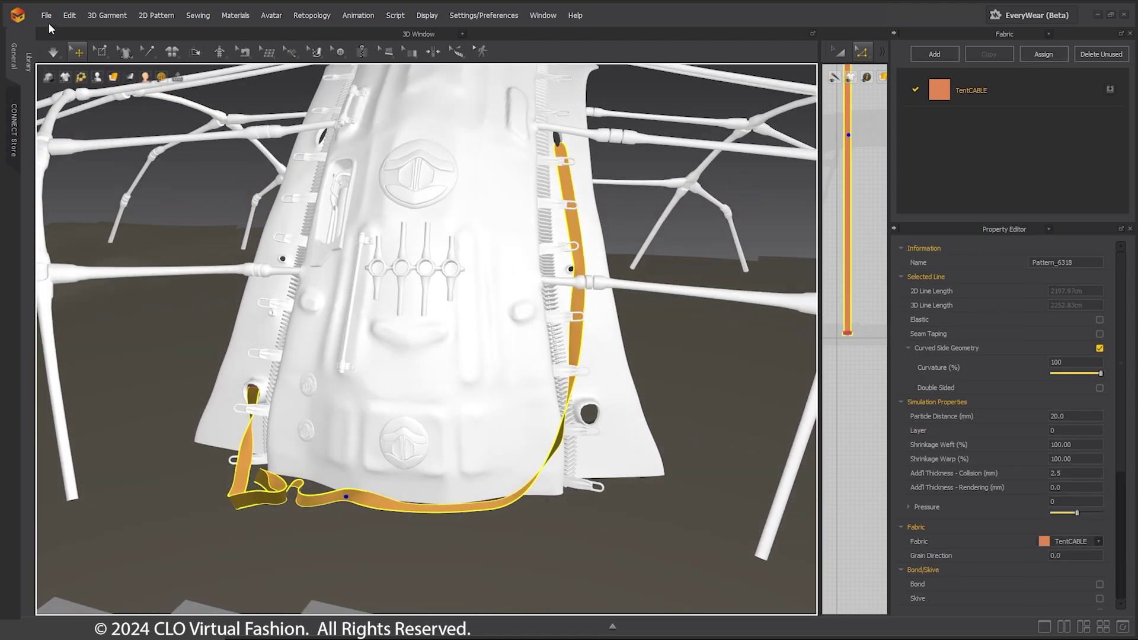
Export the draped cable as an OBJ with all patterns, Single Object, Unweld, Thin and Unified UV Coordinates
{"action": "left_click", "coordinate": [48, 18]}
{"action": "mouse_move", "coordinate": [54, 167]}
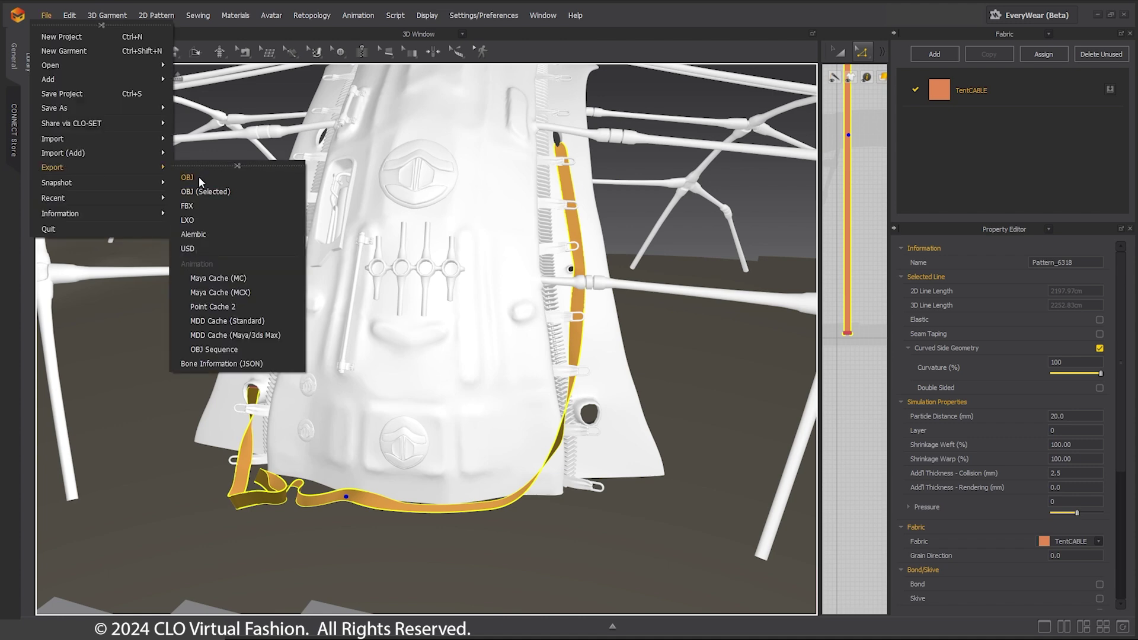
{"action": "left_click", "coordinate": [188, 177]}
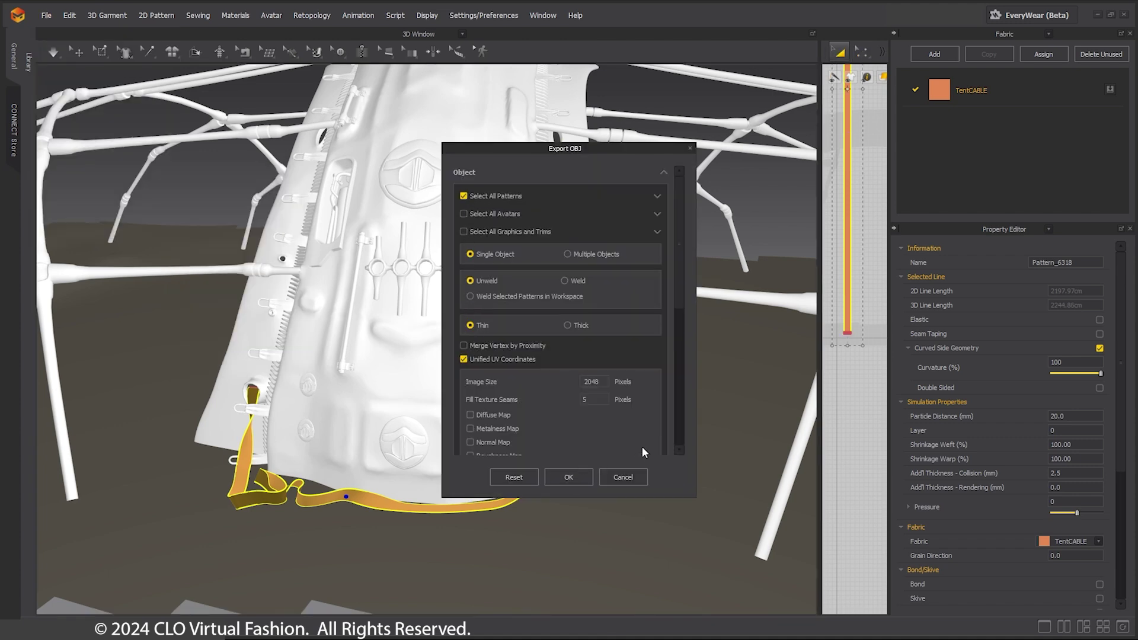
{"action": "left_click", "coordinate": [580, 481]}
Reset the selected cable's 3D arrangement to its straight strip shape
{"action": "right_click", "coordinate": [520, 496]}
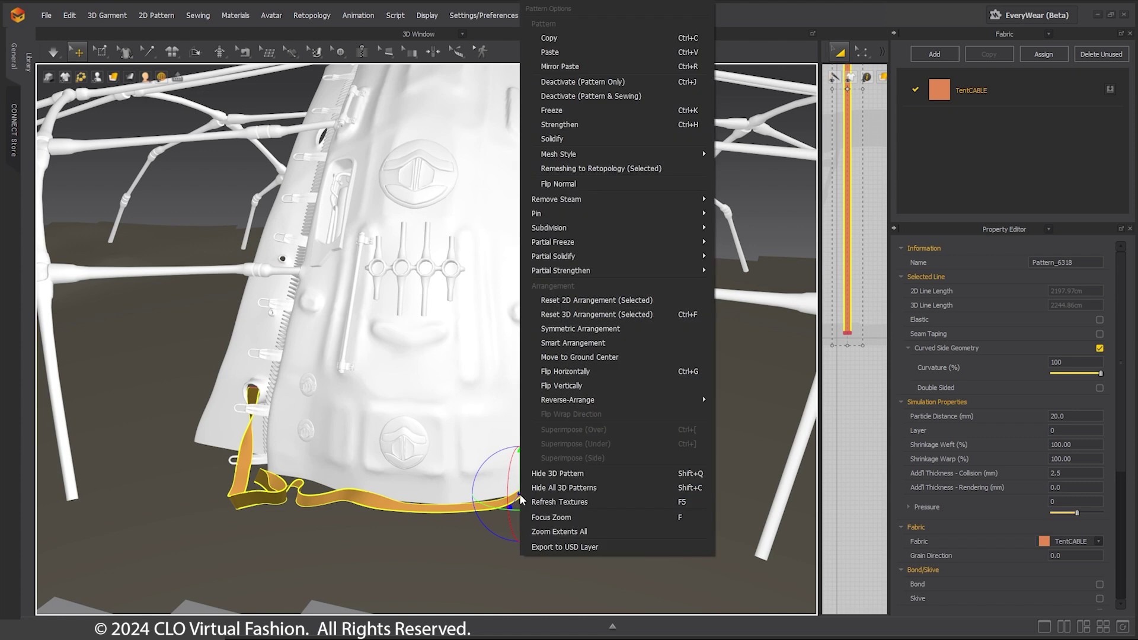
{"action": "left_click", "coordinate": [577, 311]}
{"action": "scroll", "coordinate": [320, 393], "scroll_direction": "down", "scroll_amount": 5}
{"action": "middle_click_drag", "start_coordinate": [284, 188], "coordinate": [279, 391]}
Export the straight cable strip as an OBJ with Single Object, Unweld, Thin and Unified UV Coordinates
{"action": "left_click", "coordinate": [45, 17]}
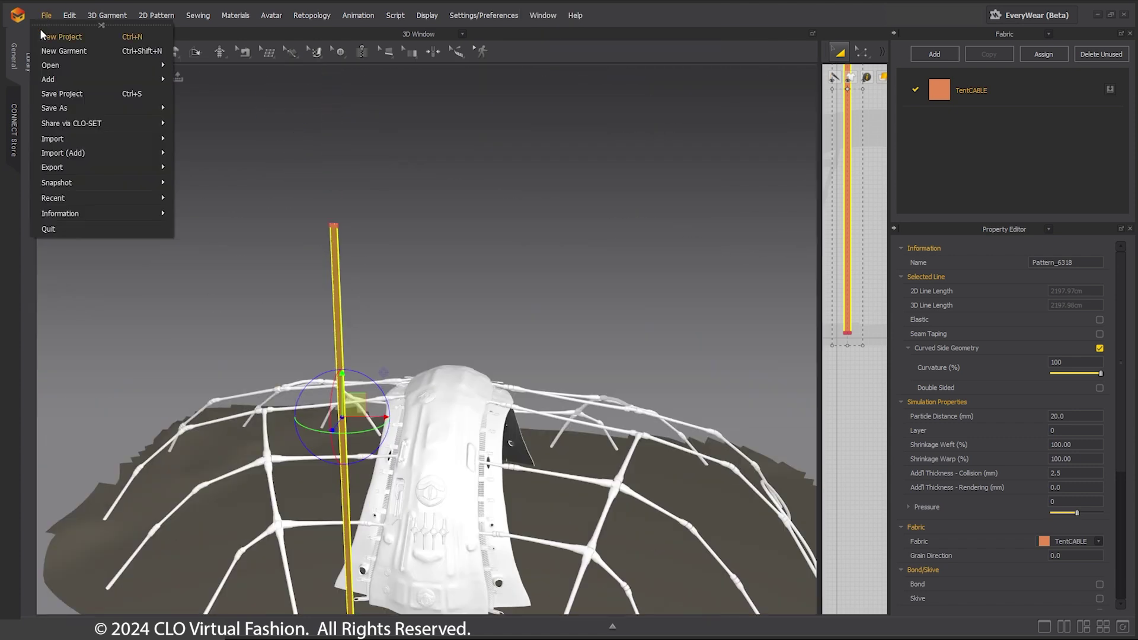
{"action": "left_click", "coordinate": [573, 277]}
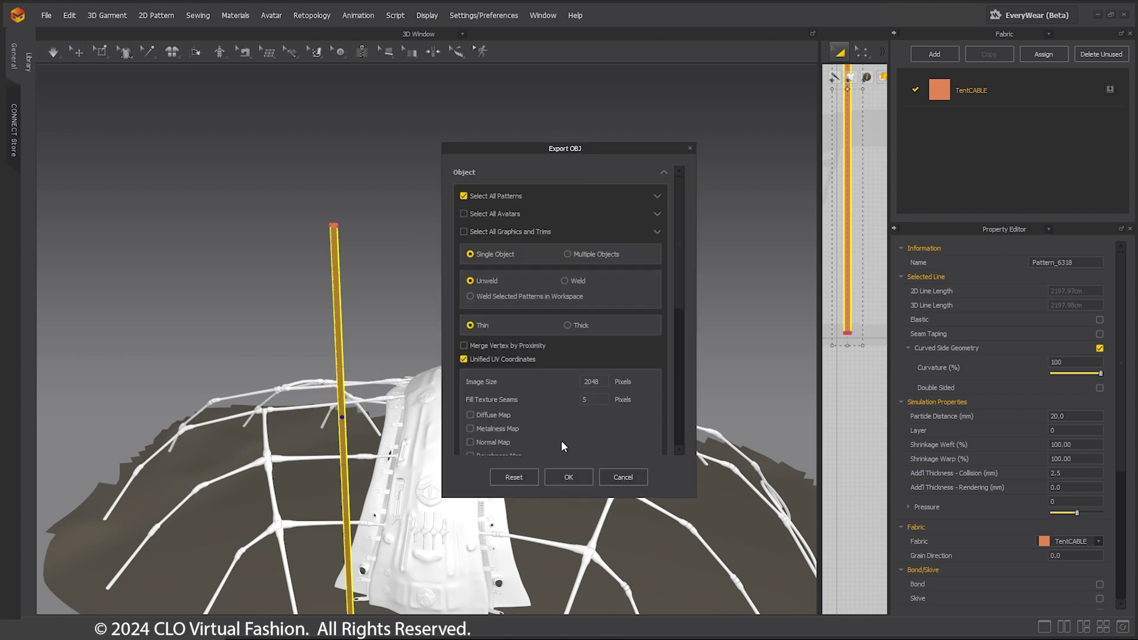
{"action": "left_click", "coordinate": [568, 478]}
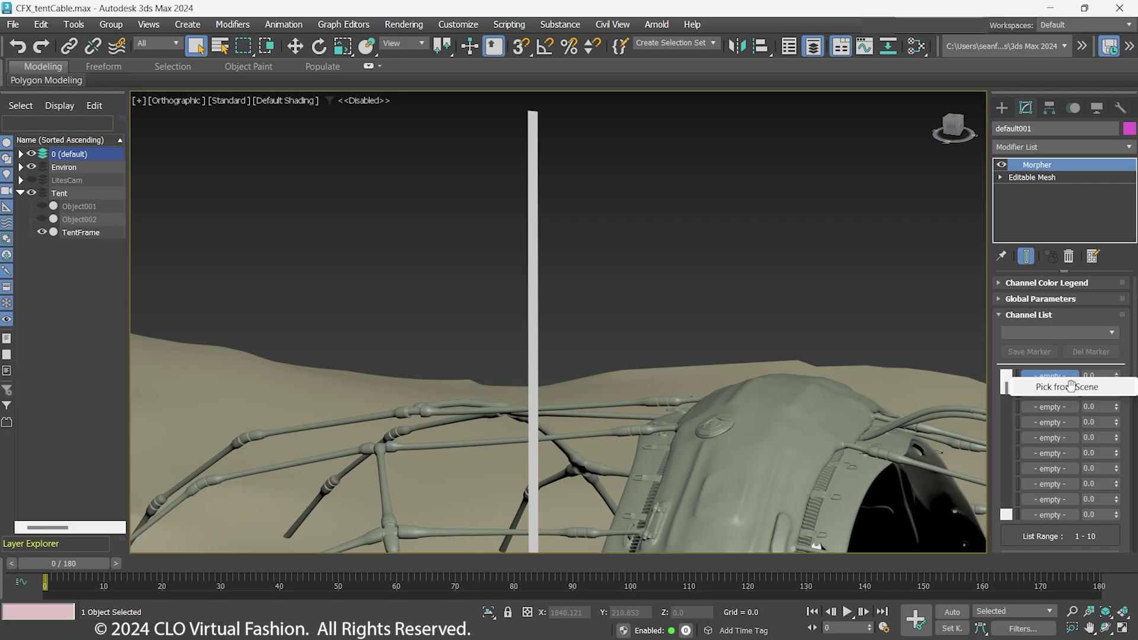
In 3ds Max, pick the draped cable mesh as the first Morpher channel target of default001
{"action": "scroll", "coordinate": [706, 438], "scroll_direction": "up", "scroll_amount": 3}
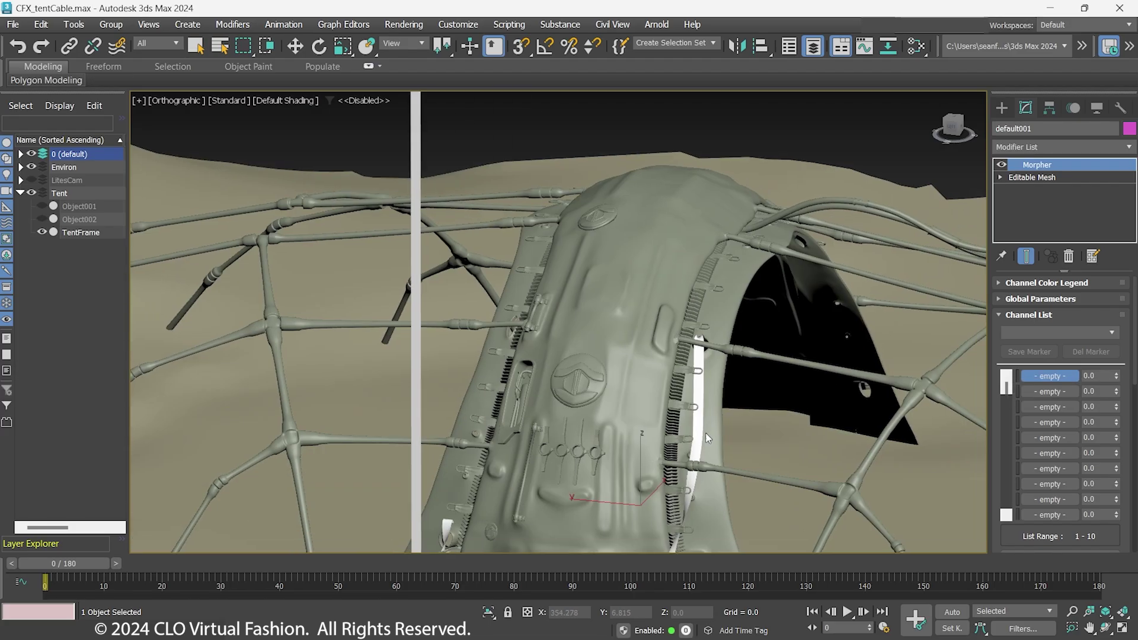
{"action": "left_click", "coordinate": [707, 438]}
{"action": "scroll", "coordinate": [707, 438], "scroll_direction": "down", "scroll_amount": 5}
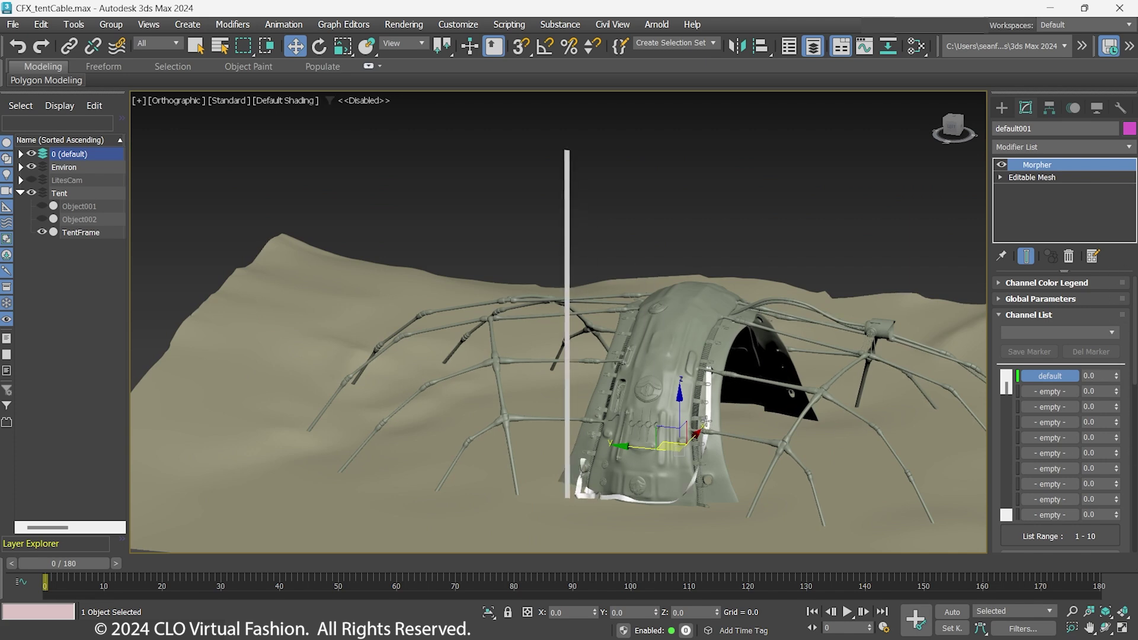
Hide the draped default mesh in the 0 (default) layer and select the straight strip default001
{"action": "left_click", "coordinate": [711, 420]}
{"action": "left_click", "coordinate": [27, 178]}
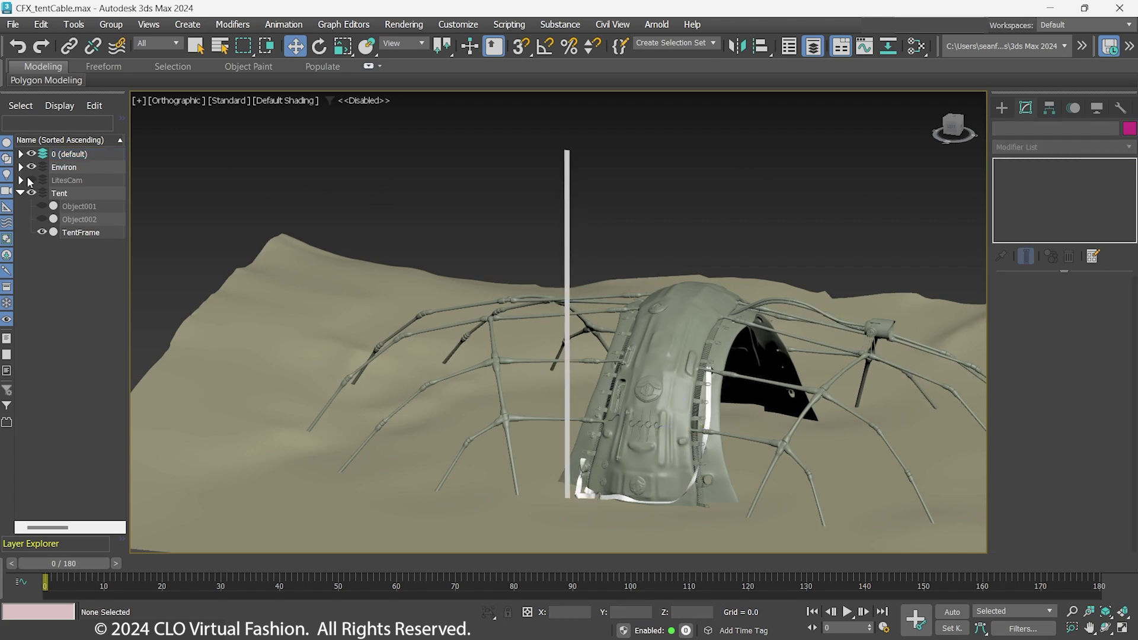
{"action": "left_click", "coordinate": [21, 154]}
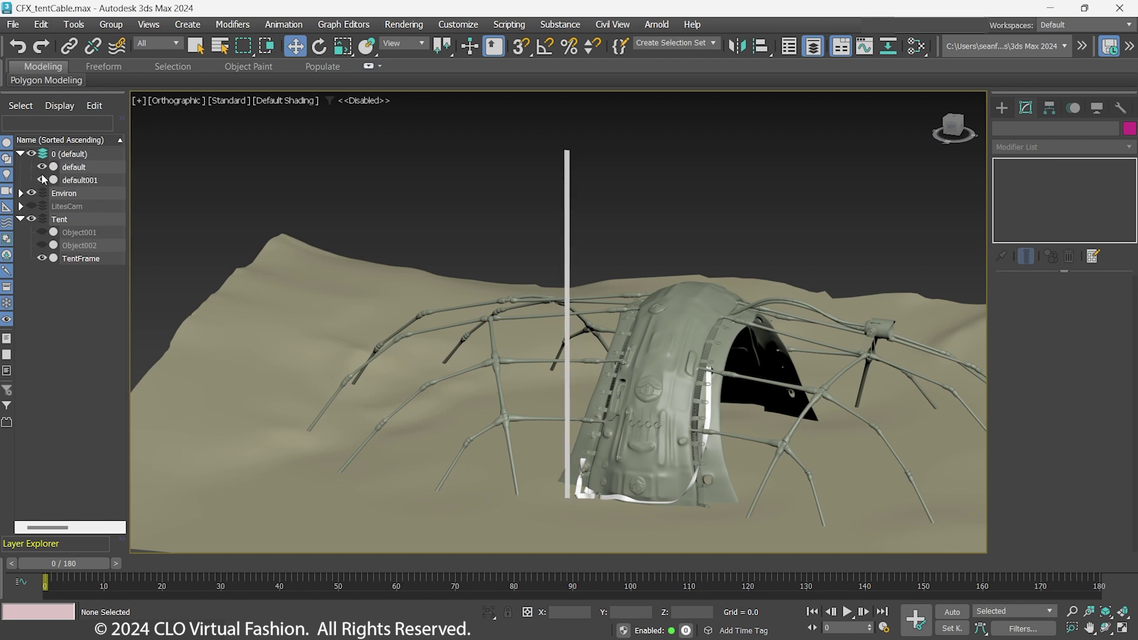
{"action": "left_click", "coordinate": [570, 221]}
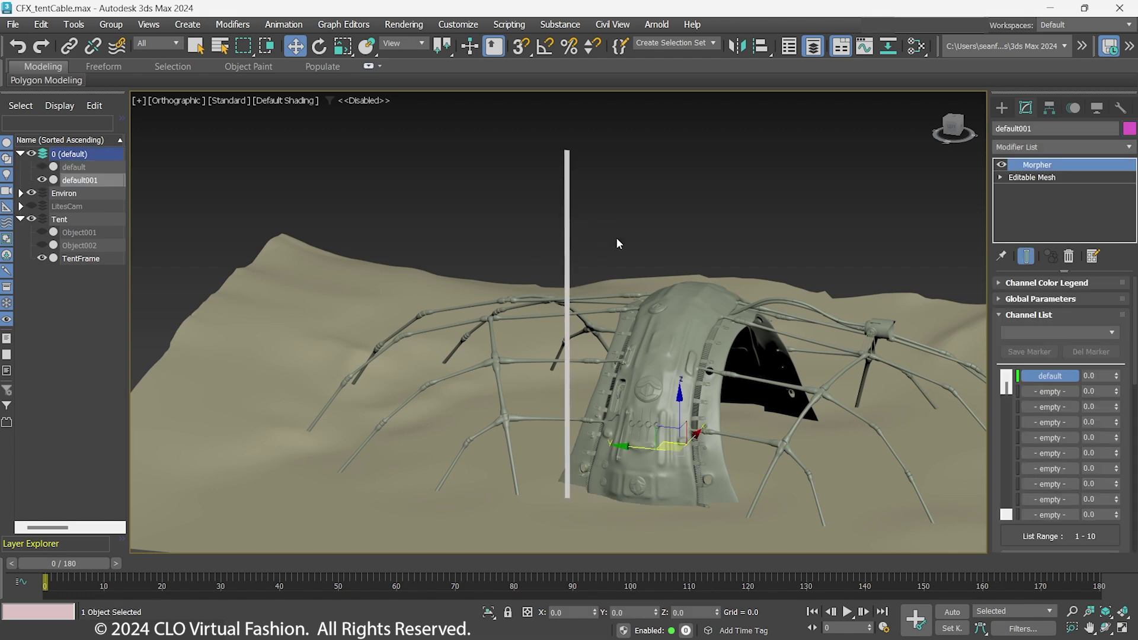
Add a Shell modifier to default001 to thicken the straight strip
{"action": "scroll", "coordinate": [619, 240], "scroll_direction": "up", "scroll_amount": 2}
{"action": "middle_click_drag", "start_coordinate": [658, 258], "coordinate": [652, 349]}
{"action": "mouse_move", "coordinate": [652, 350]}
{"action": "middle_mouse_down", "text": "alt"}
{"action": "mouse_move", "coordinate": [671, 347]}
{"action": "mouse_move", "coordinate": [635, 348]}
{"action": "mouse_move", "coordinate": [662, 357]}
{"action": "middle_mouse_up", "text": "alt"}
{"action": "left_click", "coordinate": [1086, 148]}
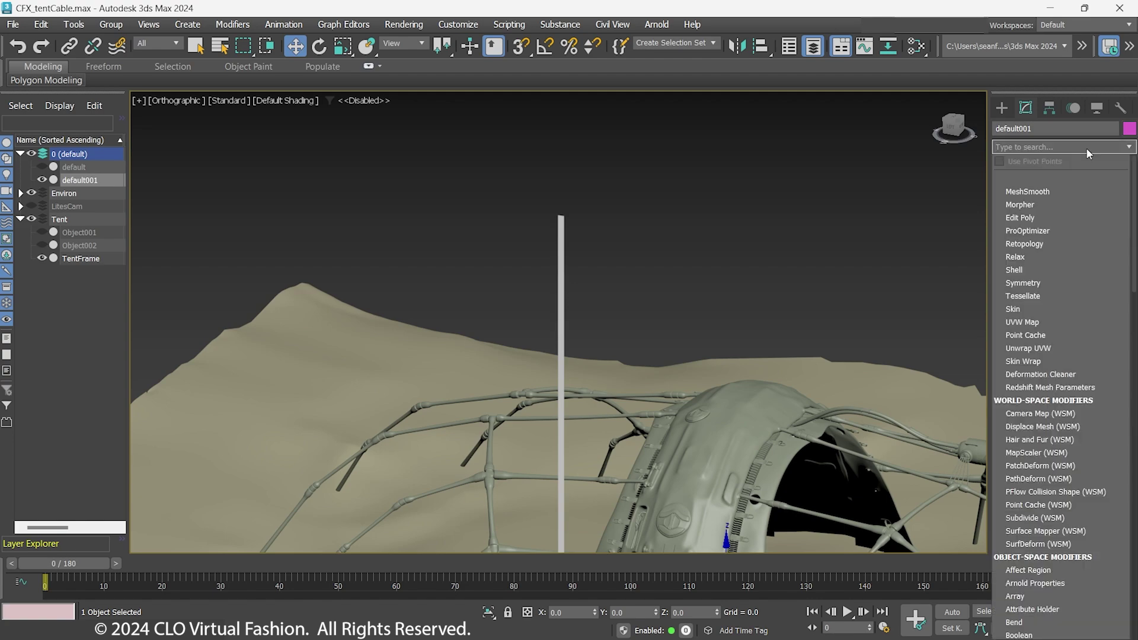
{"action": "left_click", "coordinate": [1020, 257]}
{"action": "scroll", "coordinate": [630, 382], "scroll_direction": "up", "scroll_amount": 5}
{"action": "middle_click_drag", "start_coordinate": [630, 383], "coordinate": [592, 380], "text": "alt"}
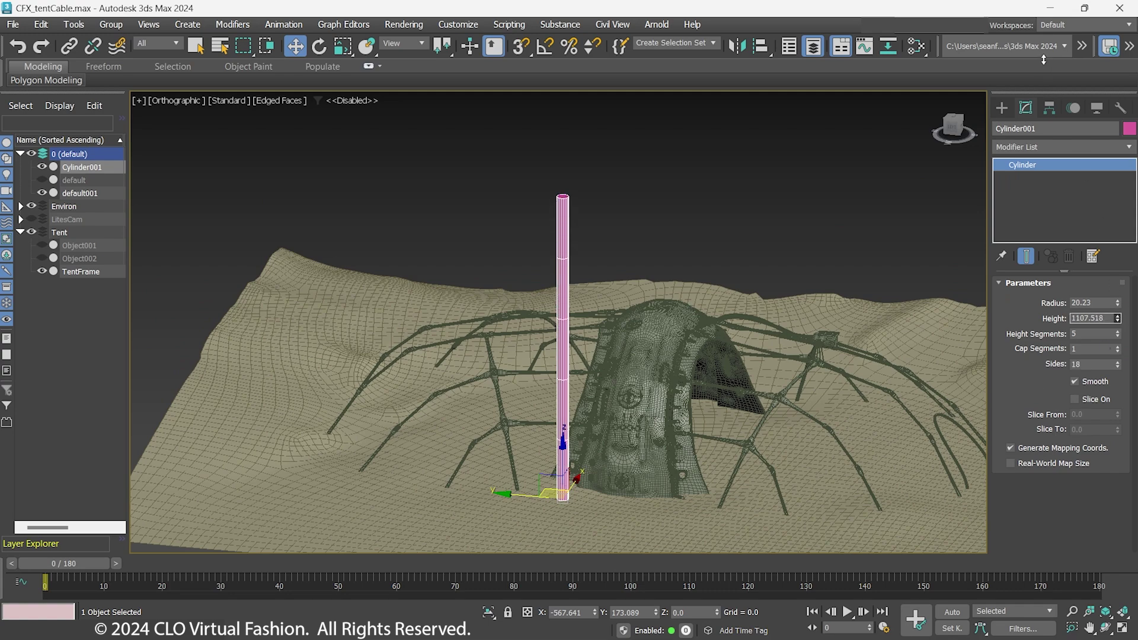
Give the cylinder around the strip 12 sides and 145 height segments, and adjust its radius
{"action": "left_click", "coordinate": [1118, 366]}
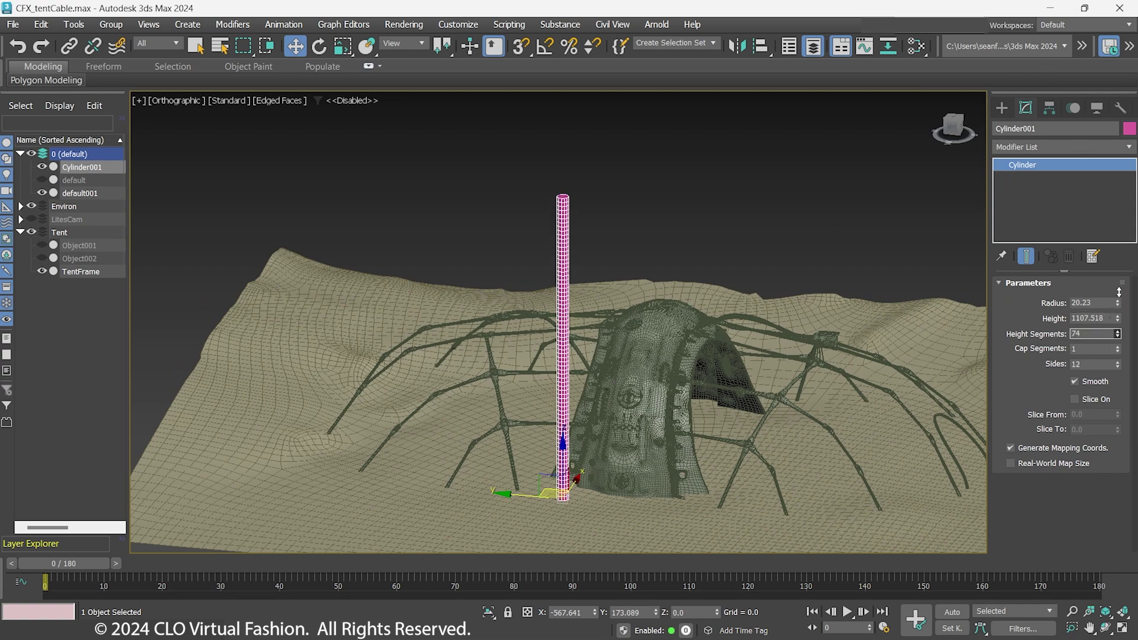
{"action": "left_click_drag", "start_coordinate": [1119, 292], "coordinate": [1118, 250]}
{"action": "scroll", "coordinate": [475, 302], "scroll_direction": "up", "scroll_amount": 4}
{"action": "middle_click_drag", "start_coordinate": [634, 427], "coordinate": [542, 406], "text": "alt"}
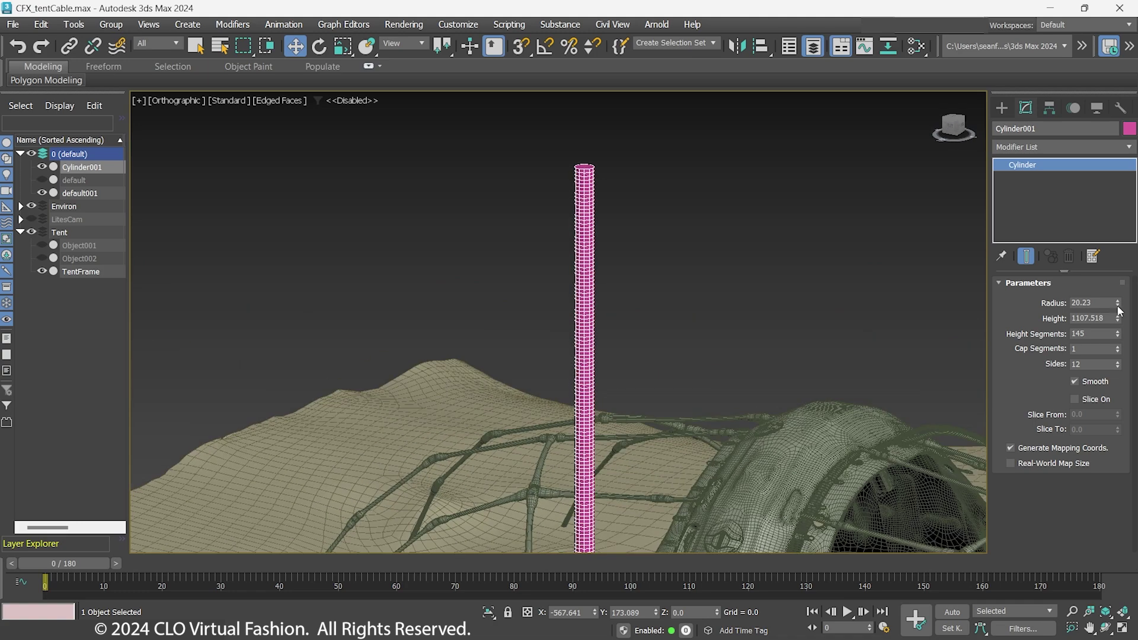
{"action": "left_click_drag", "start_coordinate": [1117, 306], "coordinate": [1111, 333]}
Add a Skin Wrap modifier to the cylinder
{"action": "middle_click_drag", "start_coordinate": [557, 409], "coordinate": [580, 314], "text": "alt"}
{"action": "scroll", "coordinate": [567, 358], "scroll_direction": "down", "scroll_amount": 5}
{"action": "scroll", "coordinate": [580, 314], "scroll_direction": "up", "scroll_amount": 2}
{"action": "left_click", "coordinate": [1044, 148]}
{"action": "left_click", "coordinate": [1023, 361]}
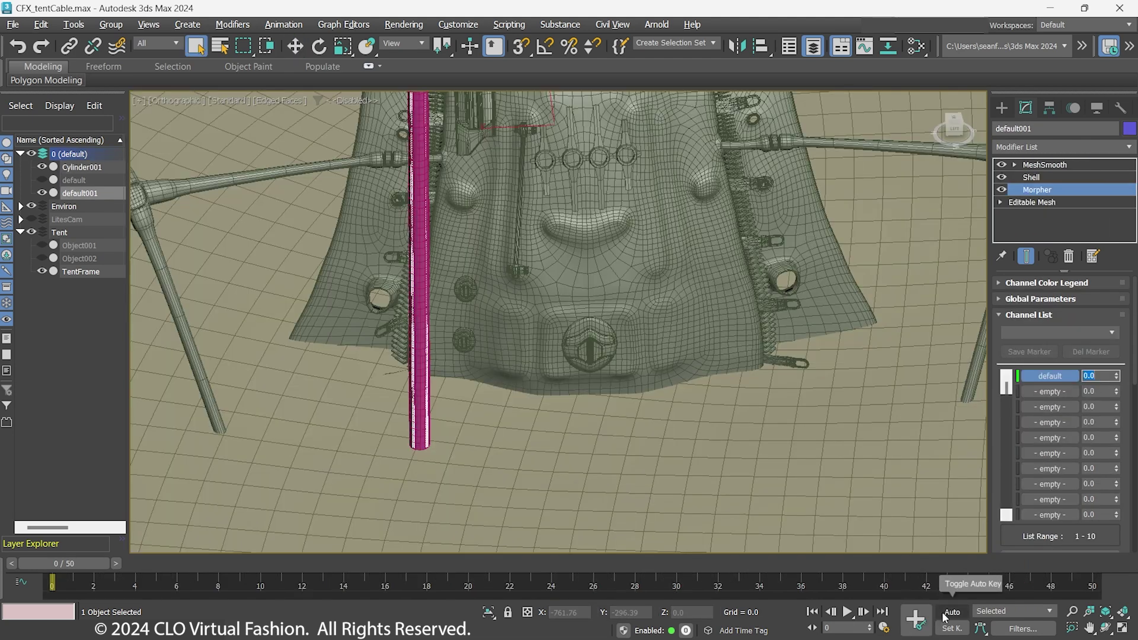
With Auto Key on, set the default morph channel to 100 at frame 50 and scrub the animation
{"action": "left_click", "coordinate": [943, 614]}
{"action": "left_click", "coordinate": [1016, 566]}
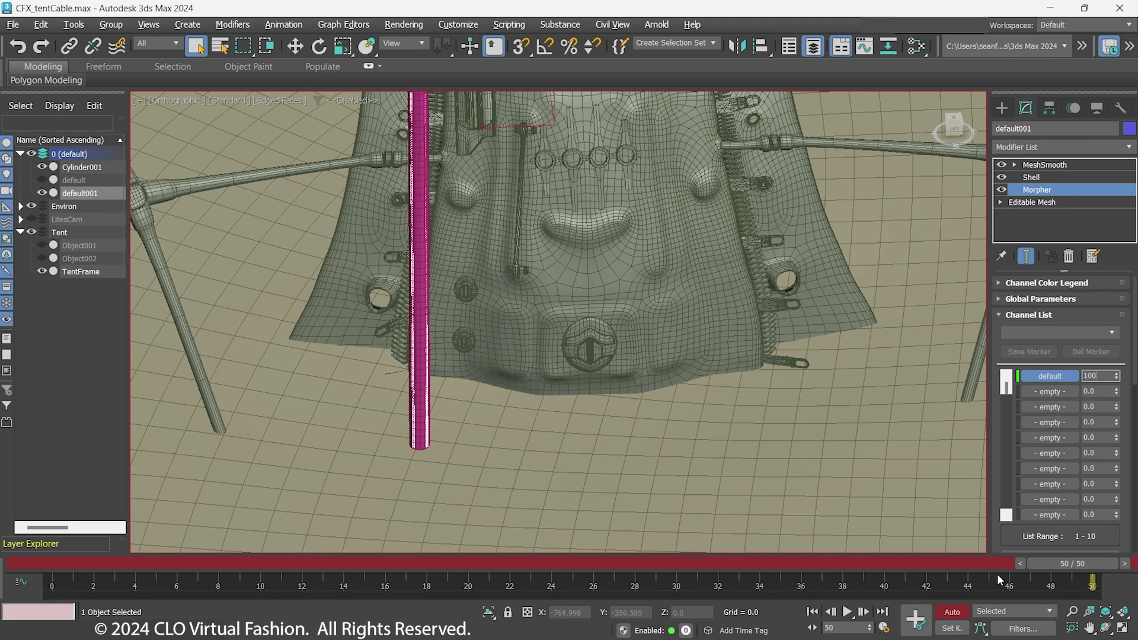
{"action": "left_click_drag", "start_coordinate": [1045, 566], "coordinate": [228, 628]}
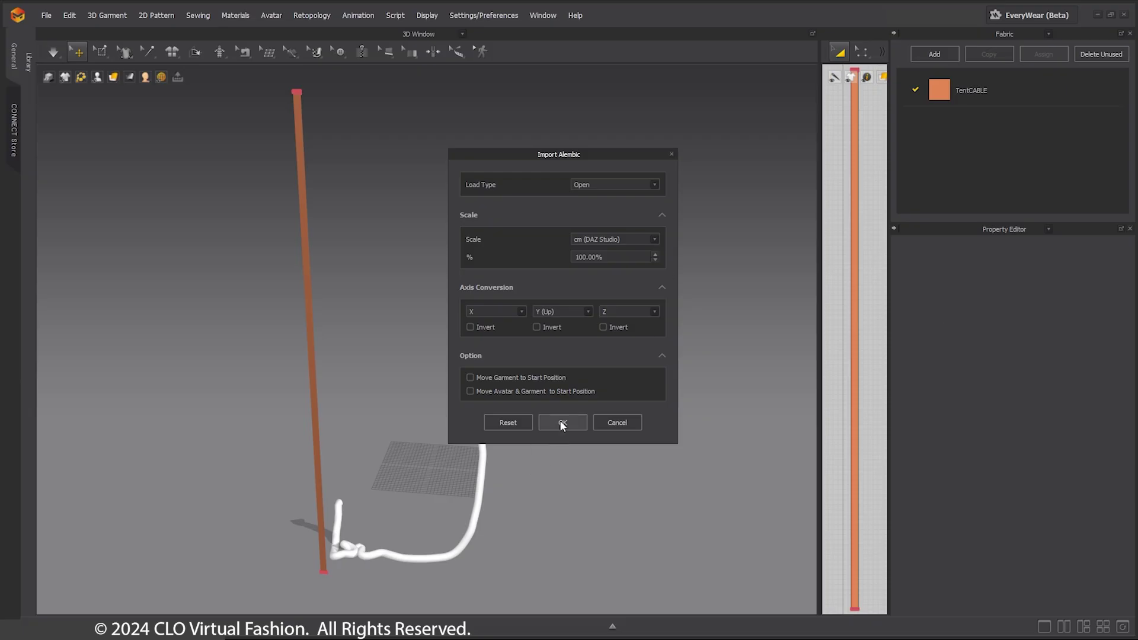
In Marvelous Designer, import the cable animation's Alembic file with Load Type Open, cm (DAZ Studio) scale and 100%
{"action": "left_click", "coordinate": [563, 424]}
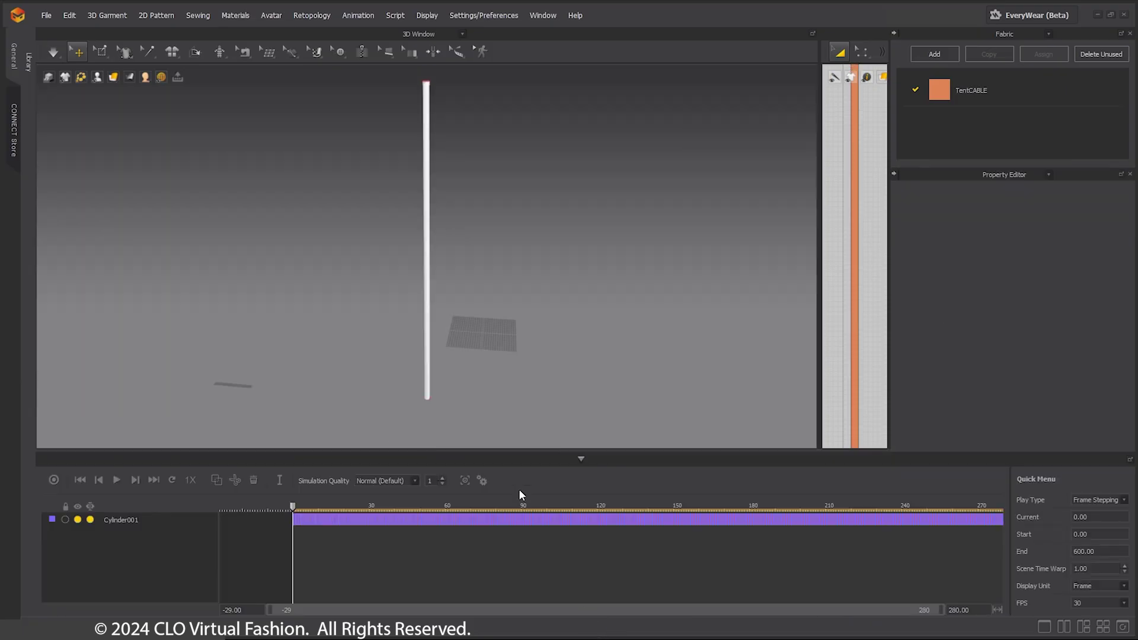
Scrub through the imported Cylinder001 animation on the timeline to check the cable's movement
{"action": "left_click_drag", "start_coordinate": [294, 508], "coordinate": [942, 538]}
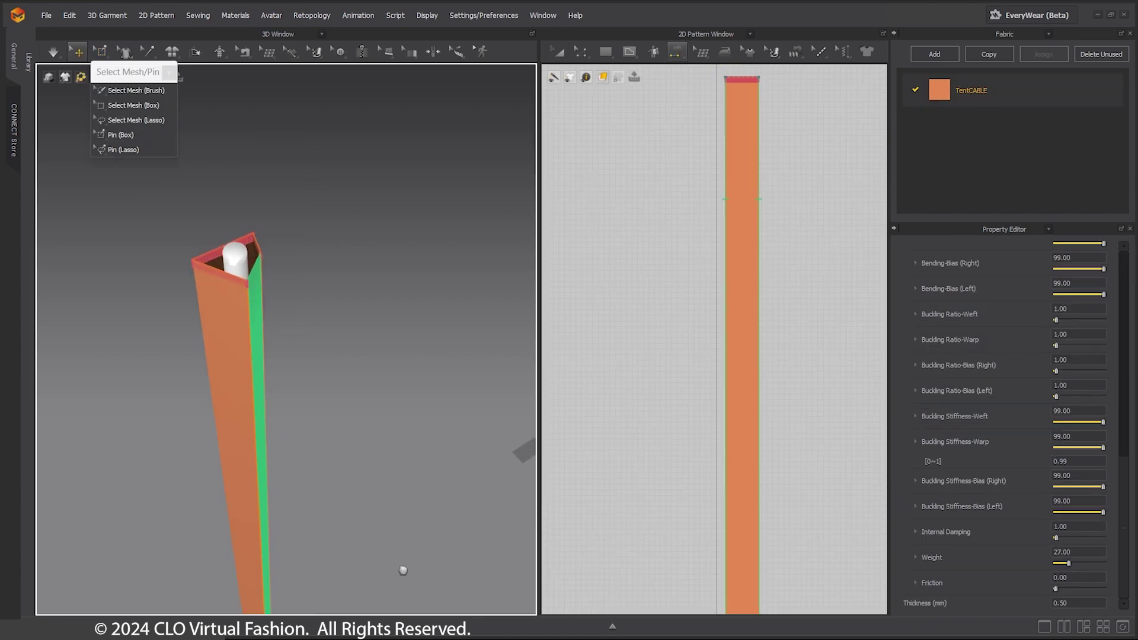
Pin the full length of the TentCABLE strip's long side edge with the Pin (Box) tool
{"action": "right_click_drag", "start_coordinate": [401, 569], "coordinate": [382, 402]}
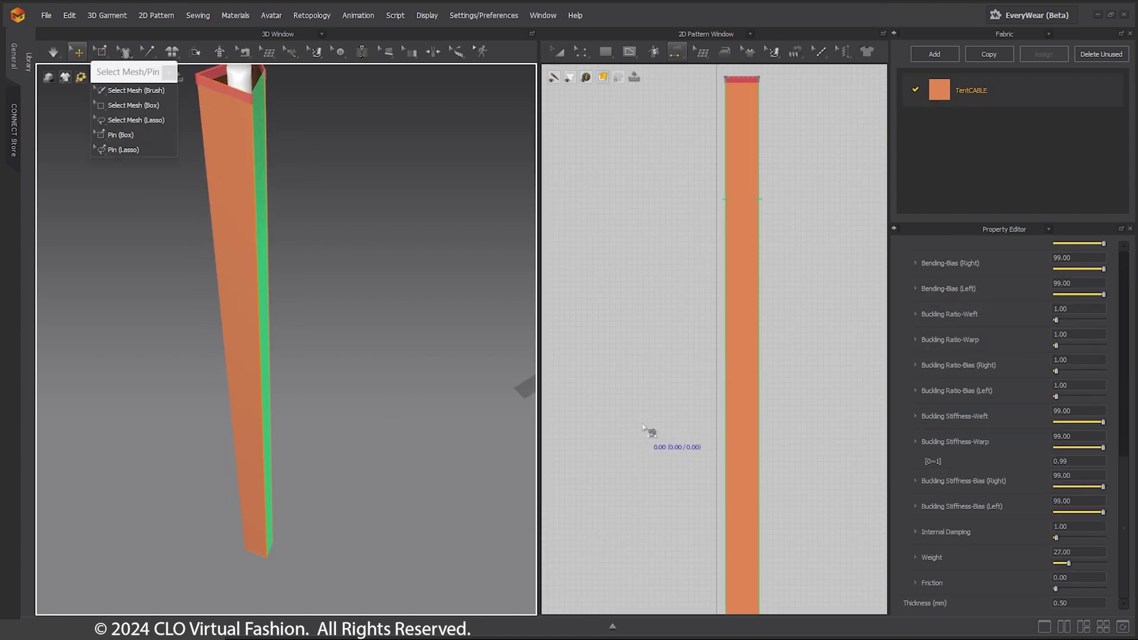
{"action": "middle_click_drag", "start_coordinate": [642, 424], "coordinate": [637, 422]}
{"action": "left_click", "coordinate": [142, 134]}
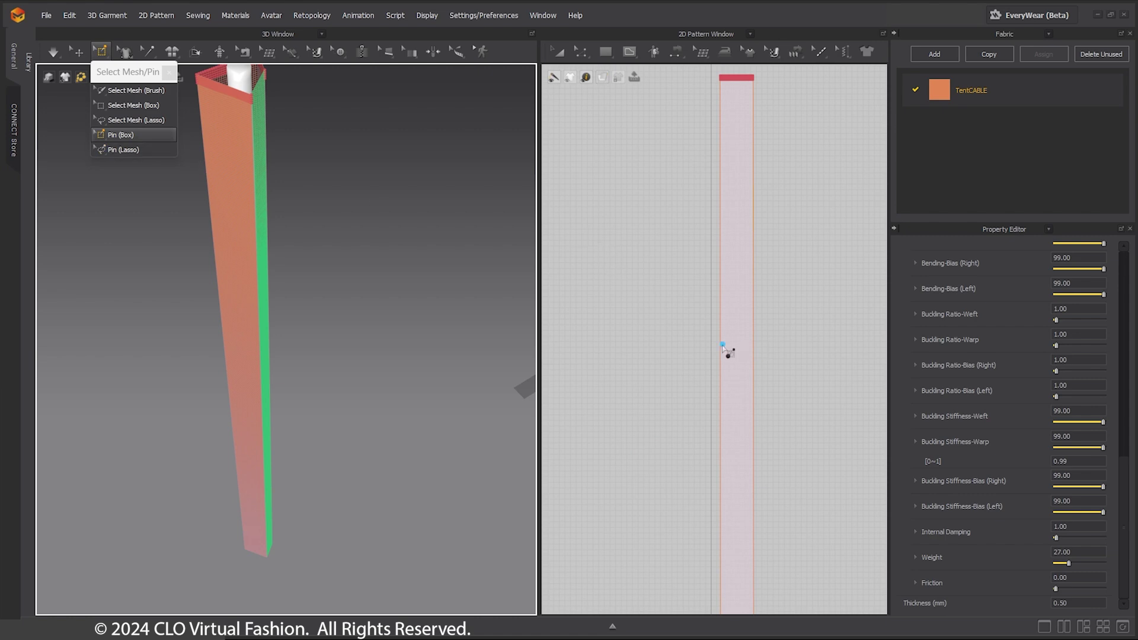
{"action": "scroll", "coordinate": [722, 345], "scroll_direction": "up", "scroll_amount": 5}
{"action": "double_click", "coordinate": [714, 348]}
{"action": "scroll", "coordinate": [445, 404], "scroll_direction": "down", "scroll_amount": 4}
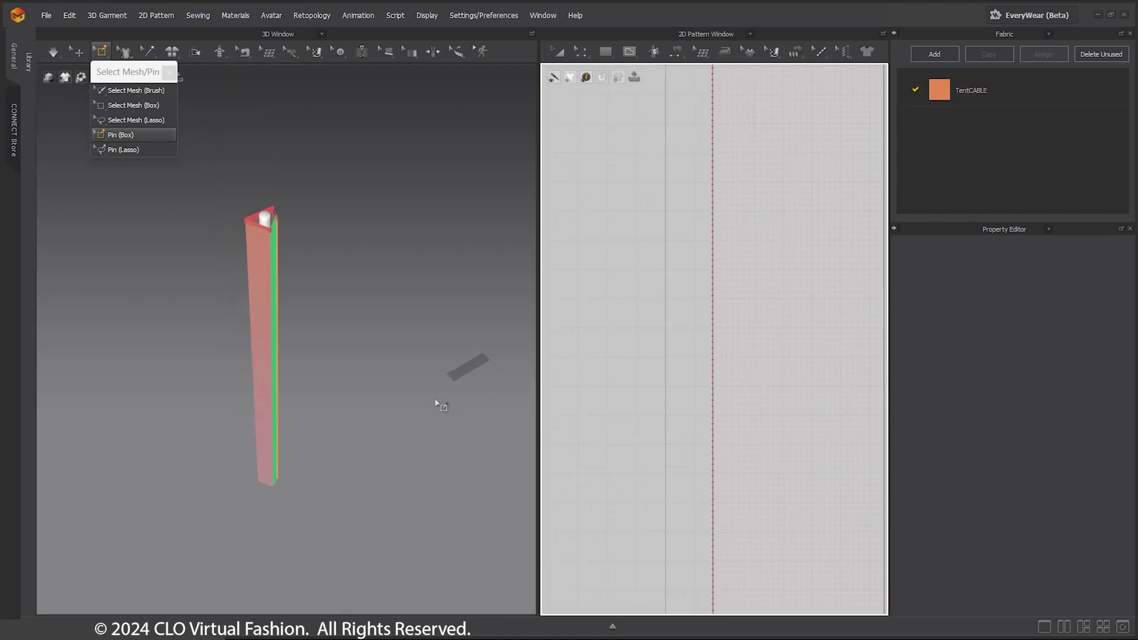
Simulate the pinned TentCABLE strip around the cylinder and inspect how it wraps
{"action": "key", "text": "space"}
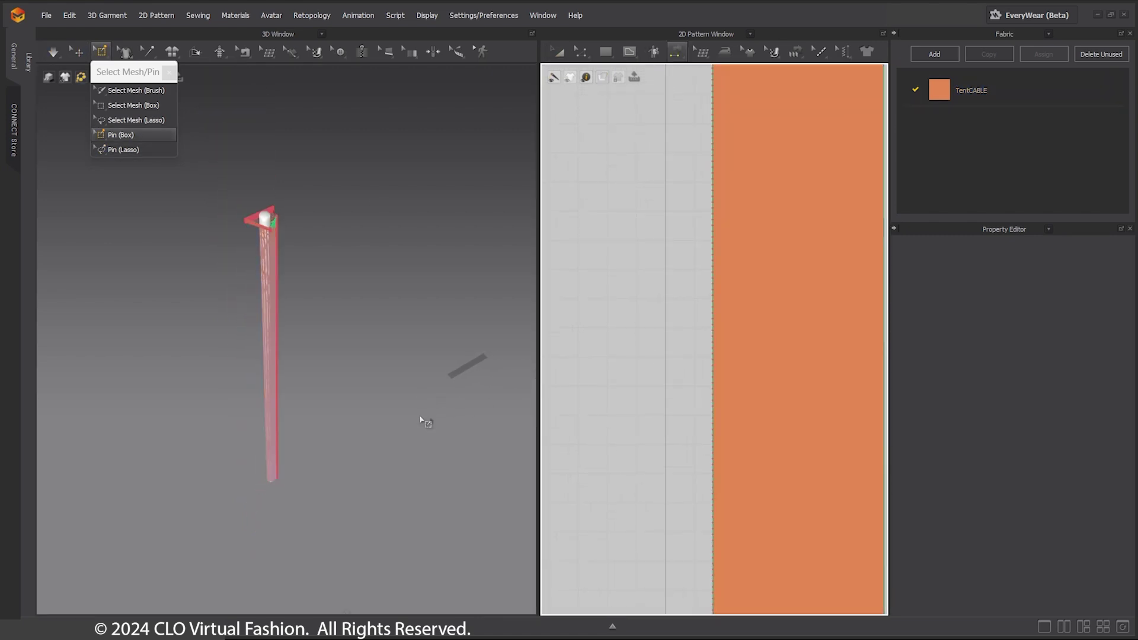
{"action": "right_click_drag", "start_coordinate": [419, 418], "coordinate": [329, 412]}
{"action": "key", "text": "q"}
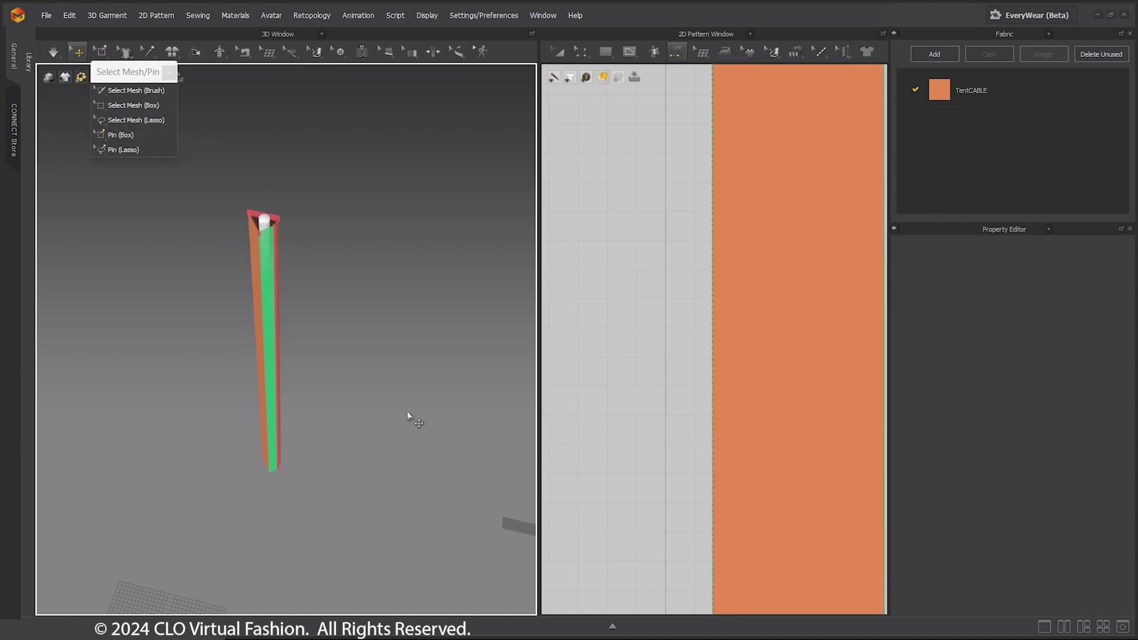
{"action": "scroll", "coordinate": [830, 401], "scroll_direction": "down", "scroll_amount": 5}
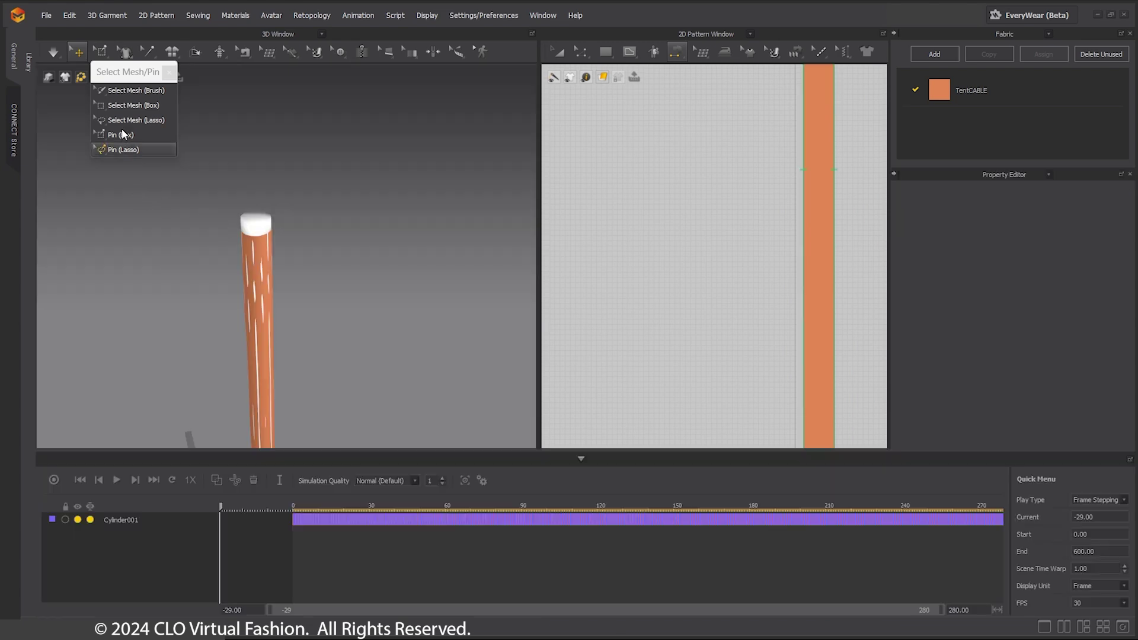
Pin the upper end of the wrapped strip with Pin (Box) and attach all pins to the avatar
{"action": "left_click", "coordinate": [162, 135]}
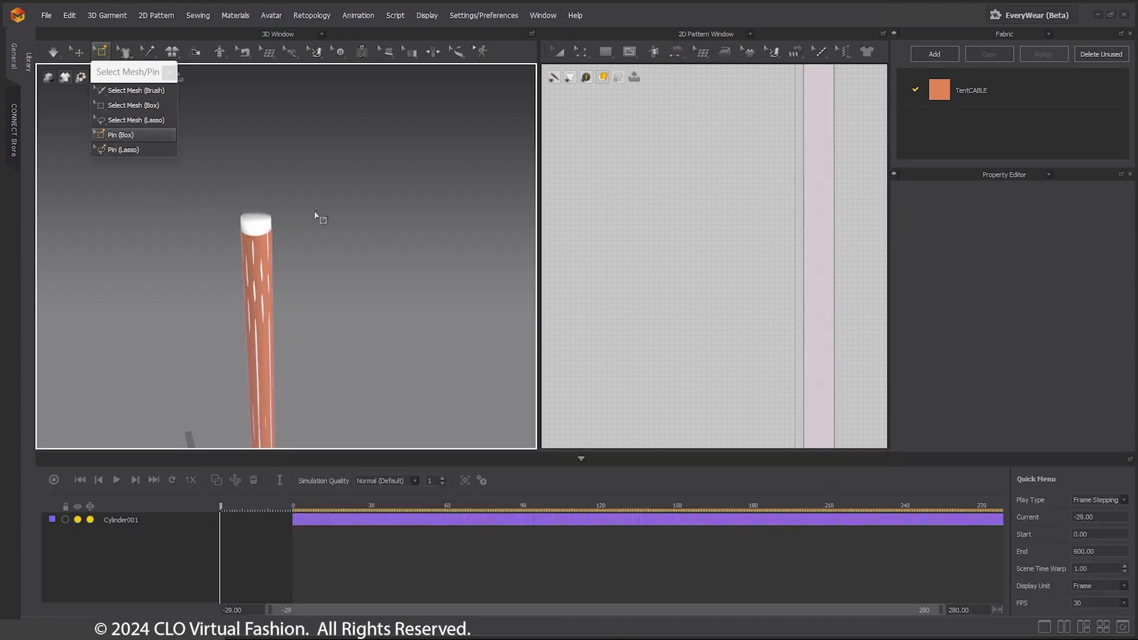
{"action": "left_click_drag", "start_coordinate": [318, 224], "coordinate": [239, 238]}
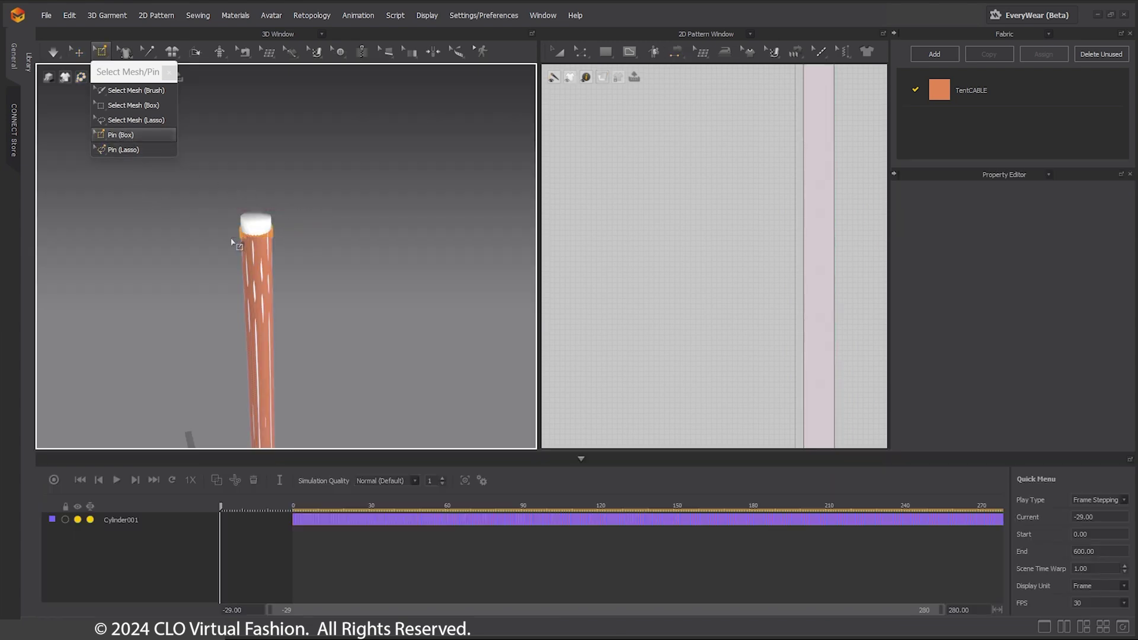
{"action": "right_click", "coordinate": [272, 237]}
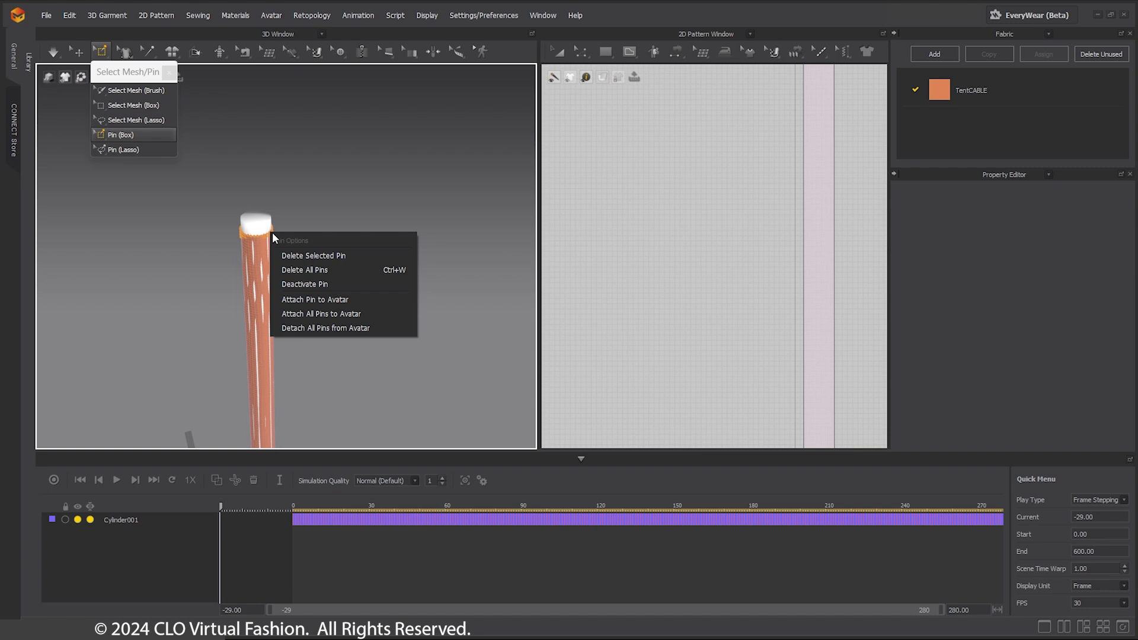
{"action": "left_click", "coordinate": [312, 311]}
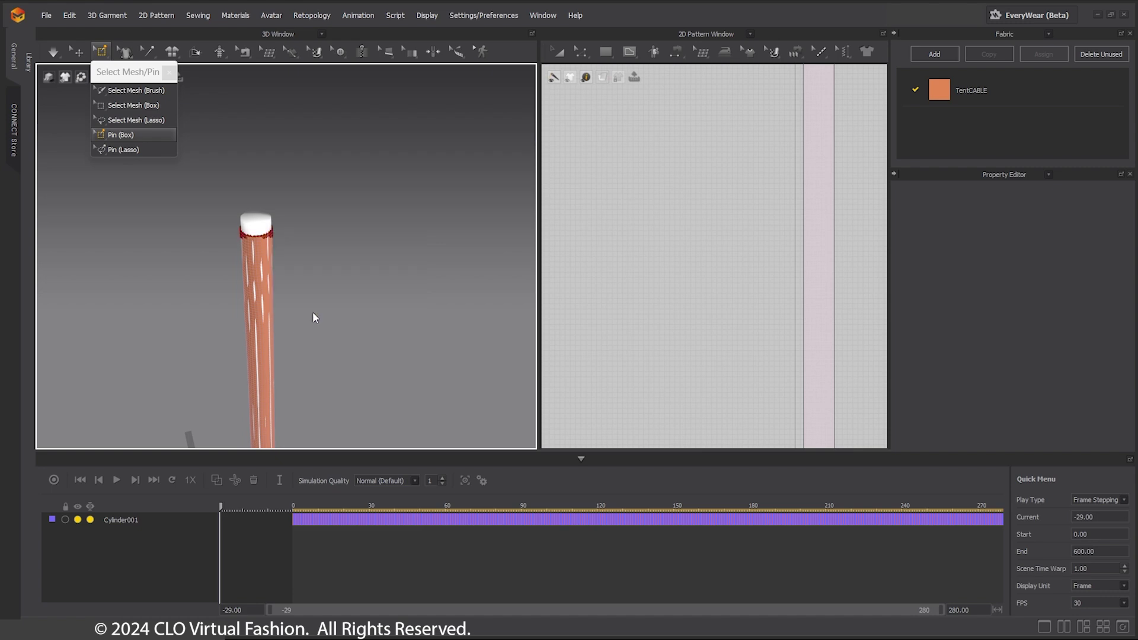
{"action": "left_click", "coordinate": [169, 72]}
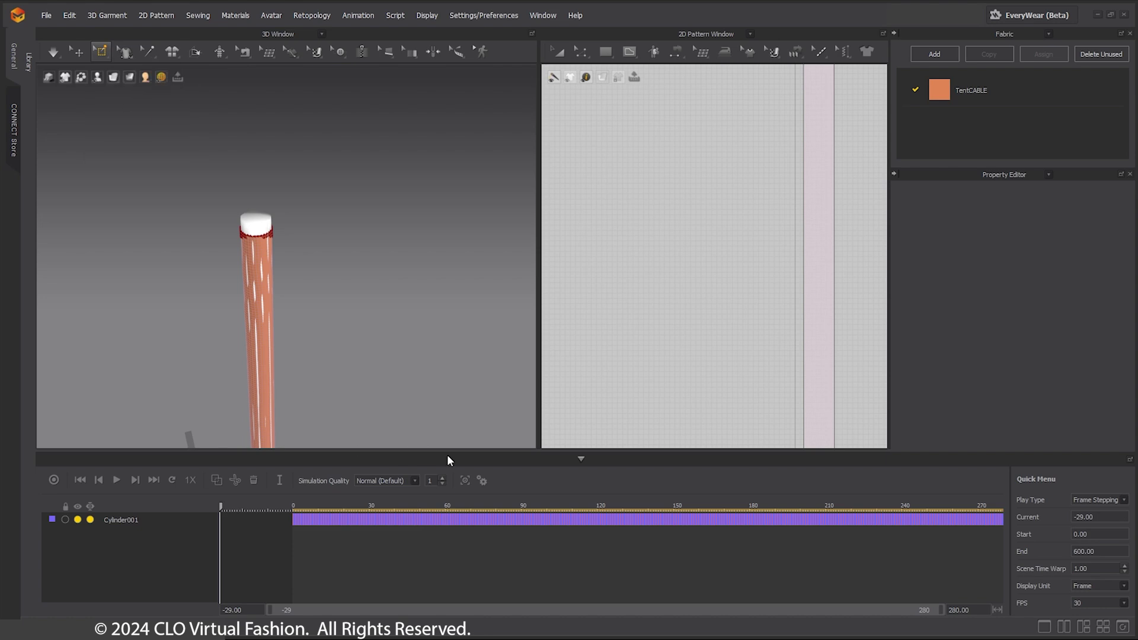
Return the animation to frame 0 and start recording the cloth simulation on the moving cylinder
{"action": "scroll", "coordinate": [425, 436], "scroll_direction": "down", "scroll_amount": 1}
{"action": "left_click", "coordinate": [81, 480]}
{"action": "scroll", "coordinate": [361, 379], "scroll_direction": "down", "scroll_amount": 2}
{"action": "middle_click_drag", "start_coordinate": [363, 383], "coordinate": [328, 255]}
{"action": "scroll", "coordinate": [322, 285], "scroll_direction": "down", "scroll_amount": 3}
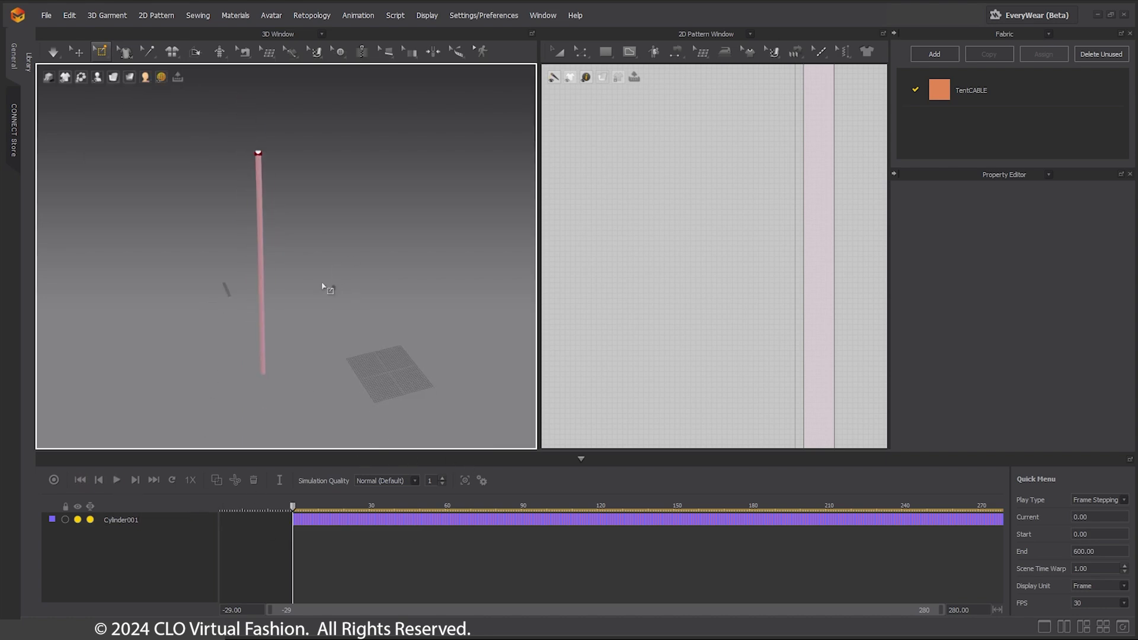
{"action": "left_click", "coordinate": [54, 480]}
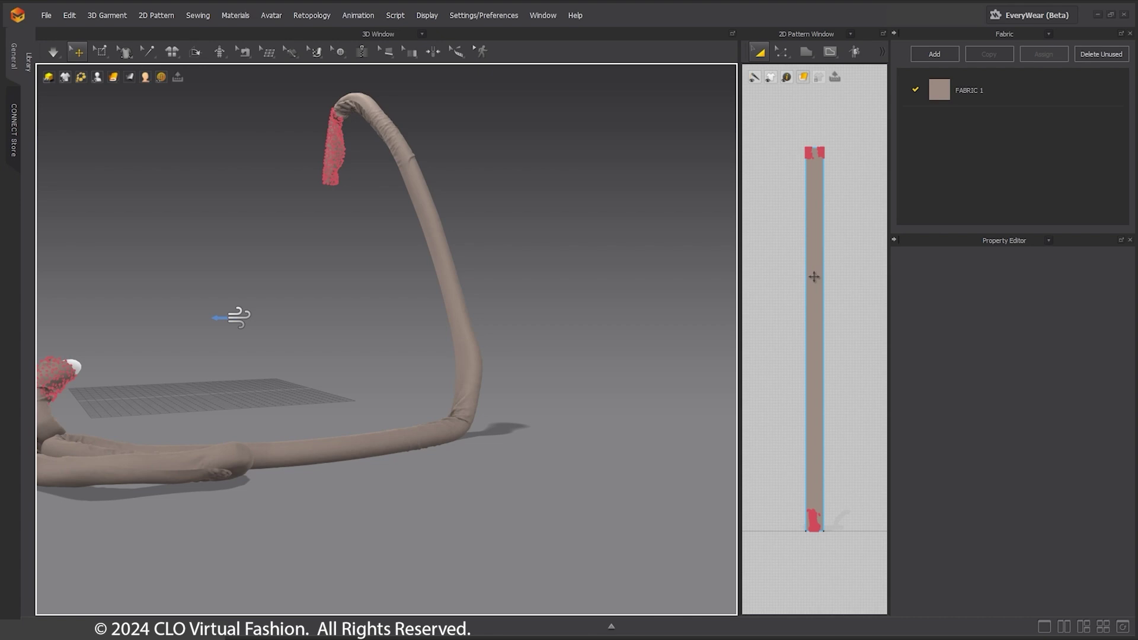
Set the FABRIC 1 tube pattern's shrinkage to 140% weft and 130% warp
{"action": "left_click", "coordinate": [814, 277]}
{"action": "double_click", "coordinate": [1079, 377]}
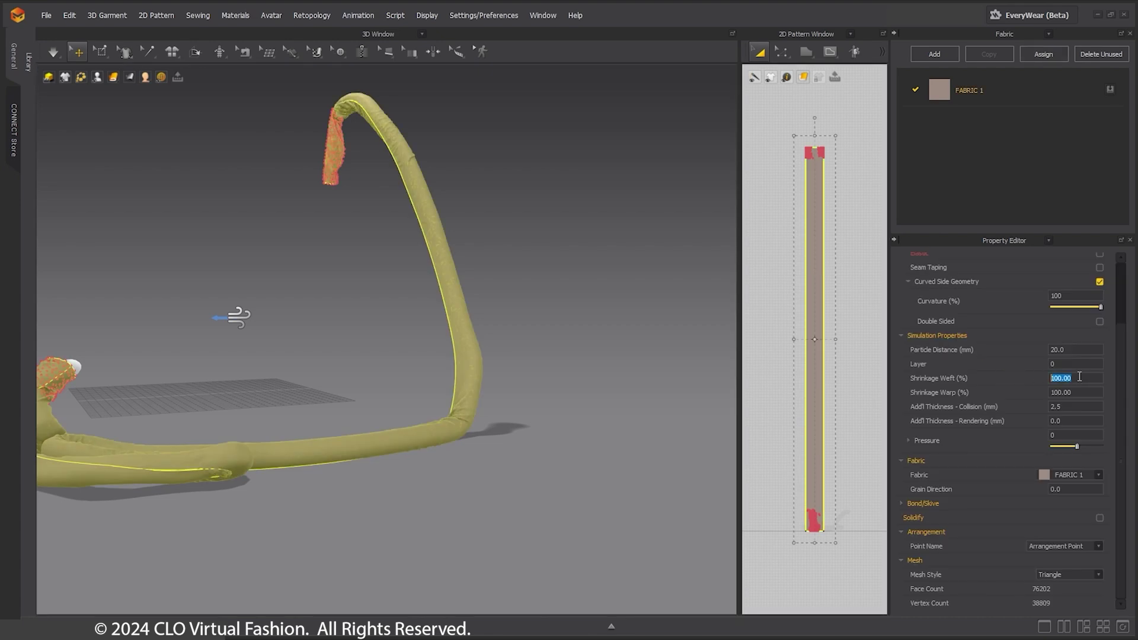
{"action": "type", "text": "140"}
{"action": "double_click", "coordinate": [1090, 390]}
{"action": "type", "text": "1"}
{"action": "middle_click_drag", "start_coordinate": [578, 390], "coordinate": [585, 385]}
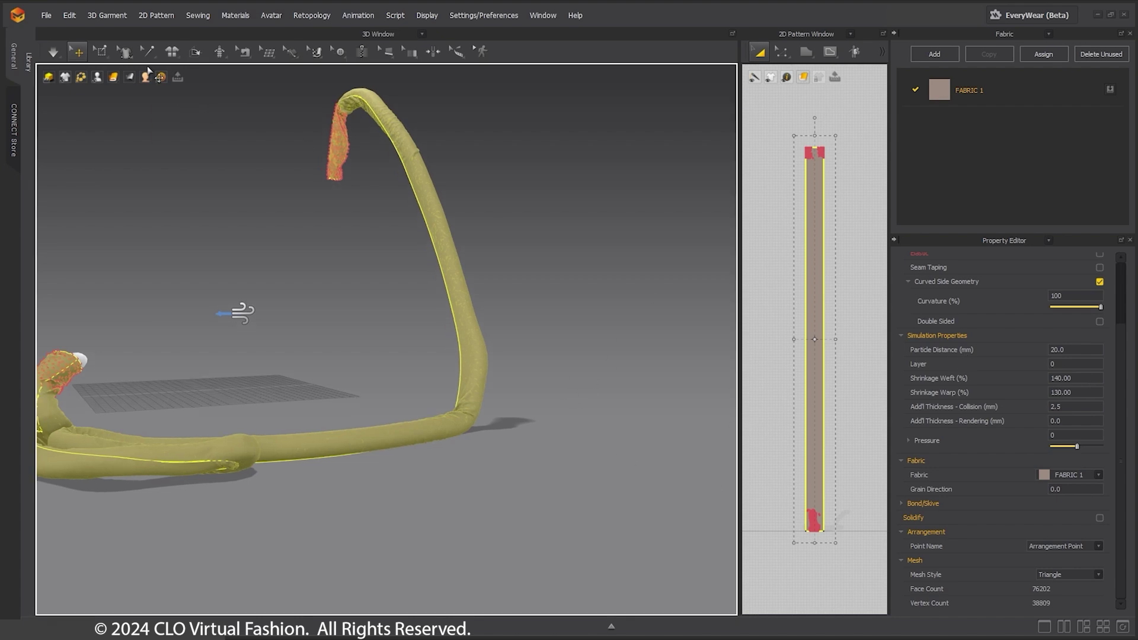
Simulate the tube in Normal (Default) mode to wrinkle the fabric along the cable, and inspect it
{"action": "left_click", "coordinate": [57, 54]}
{"action": "left_click", "coordinate": [56, 52]}
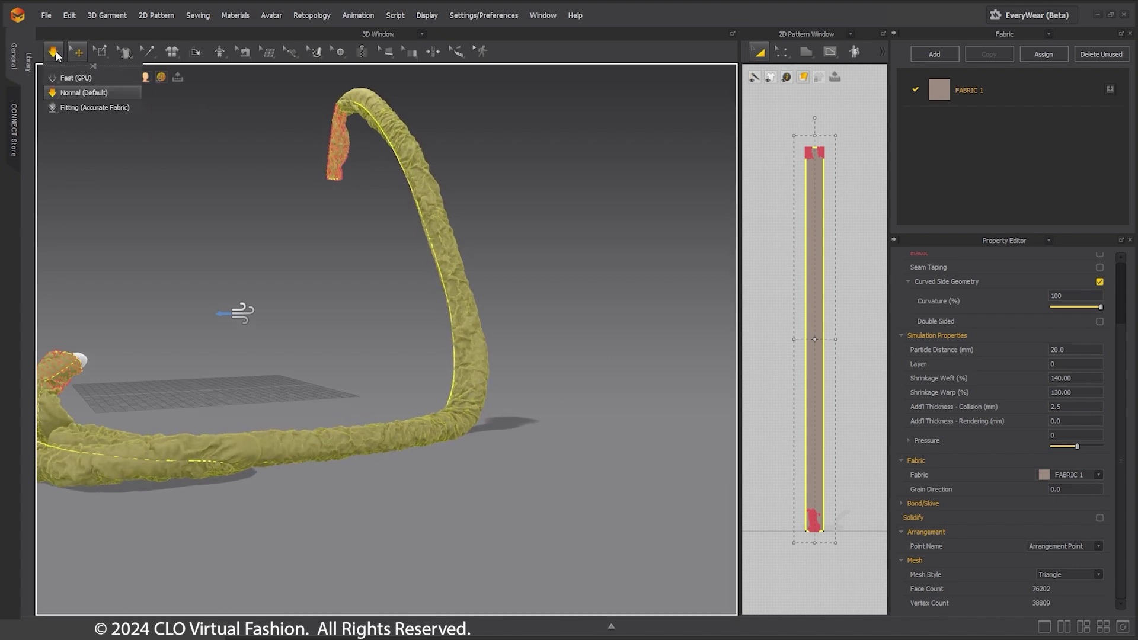
{"action": "left_click", "coordinate": [355, 289]}
{"action": "right_click_drag", "start_coordinate": [467, 295], "coordinate": [343, 350]}
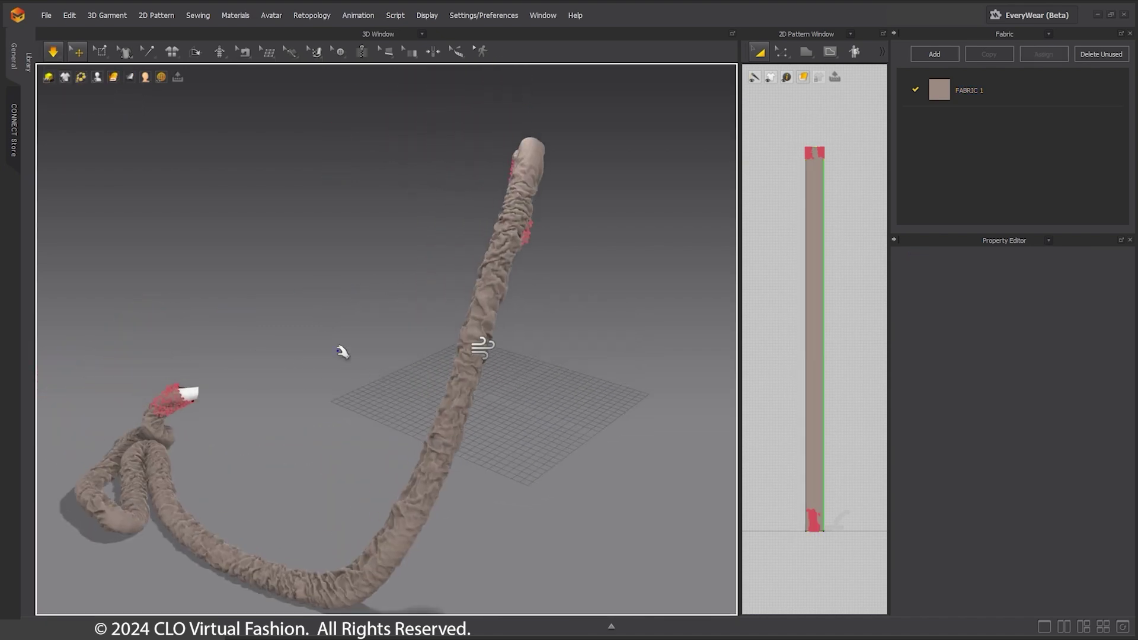
Set up an OBJ export of all patterns as a single object with the Thin and Weld options
{"action": "left_click", "coordinate": [45, 16]}
{"action": "mouse_move", "coordinate": [55, 168]}
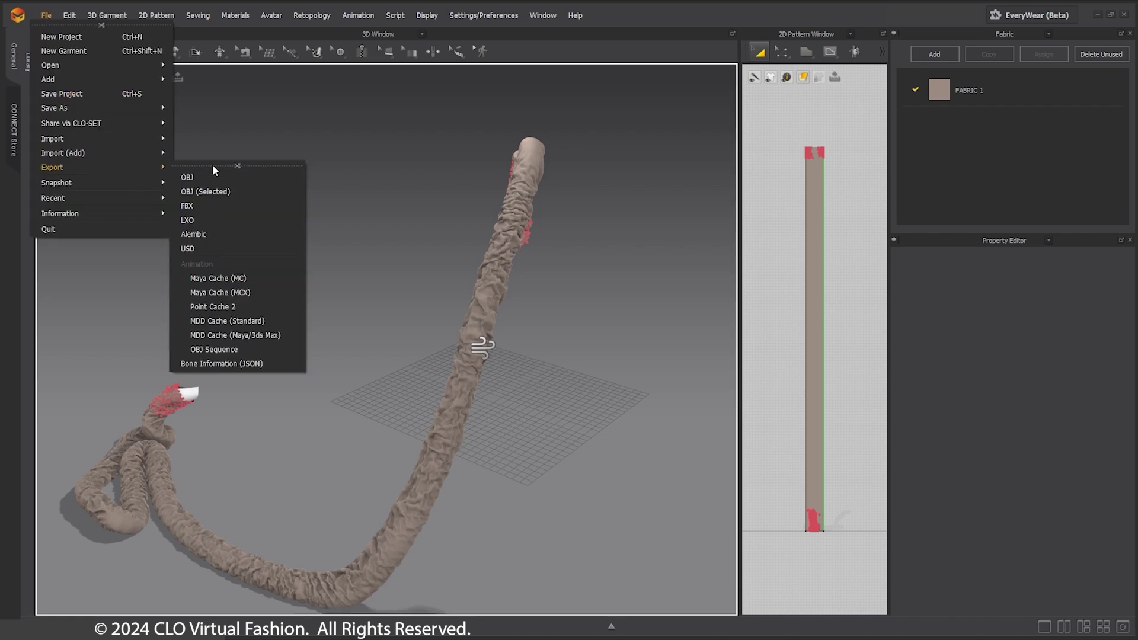
{"action": "left_click", "coordinate": [203, 177]}
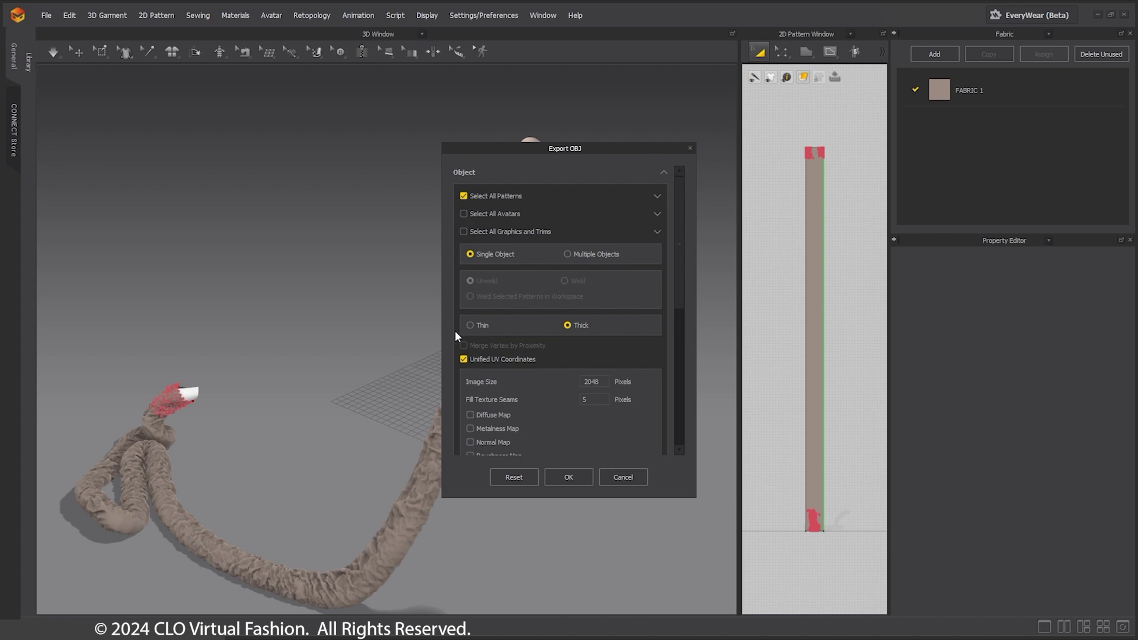
{"action": "left_click", "coordinate": [471, 324]}
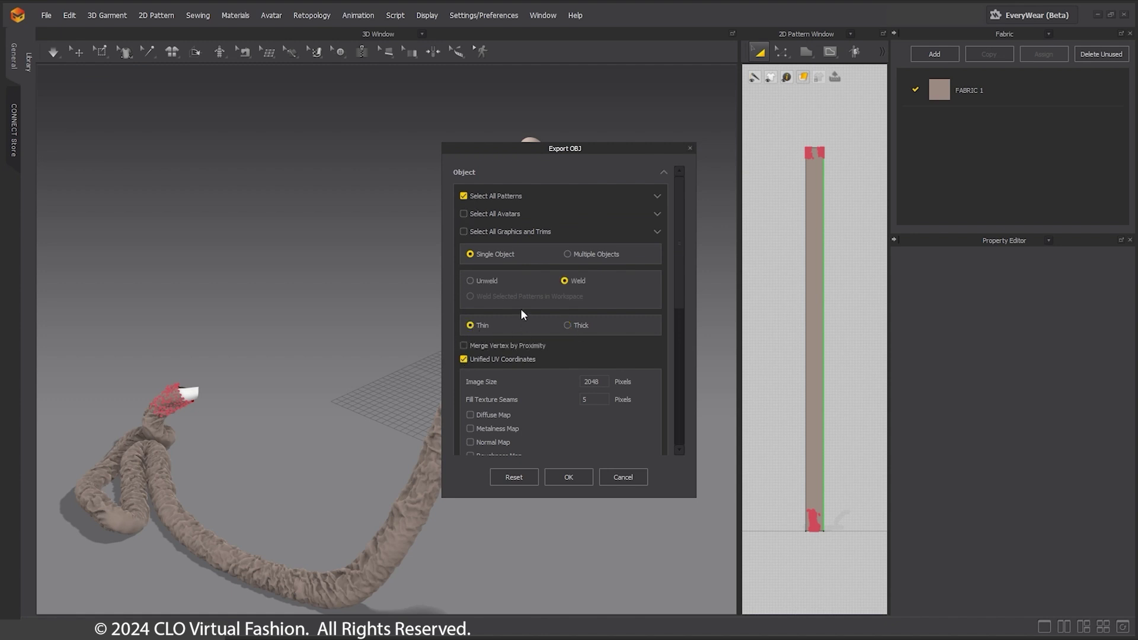